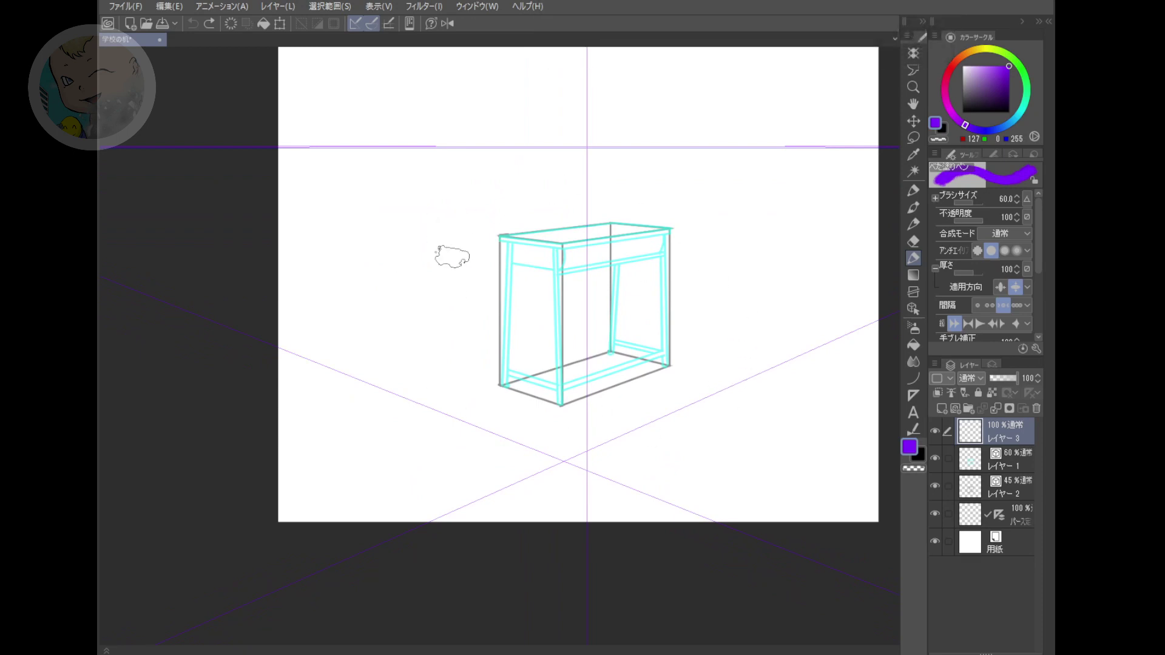
# - Select the perspective ruler on the canvas with the Object tool
pyautogui.scroll(-5, 702, 252)
pyautogui.moveTo(645, 322); pyautogui.dragTo(731, 291)
pyautogui.click(913, 308)
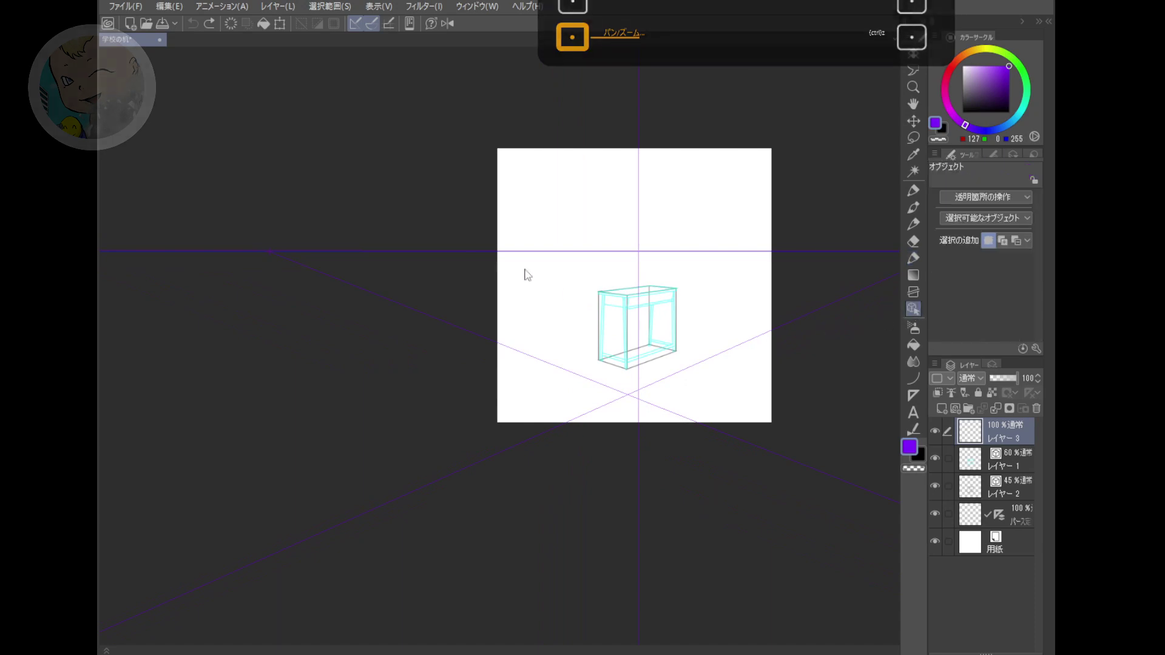
pyautogui.click(462, 250)
pyautogui.scroll(4, 707, 313)
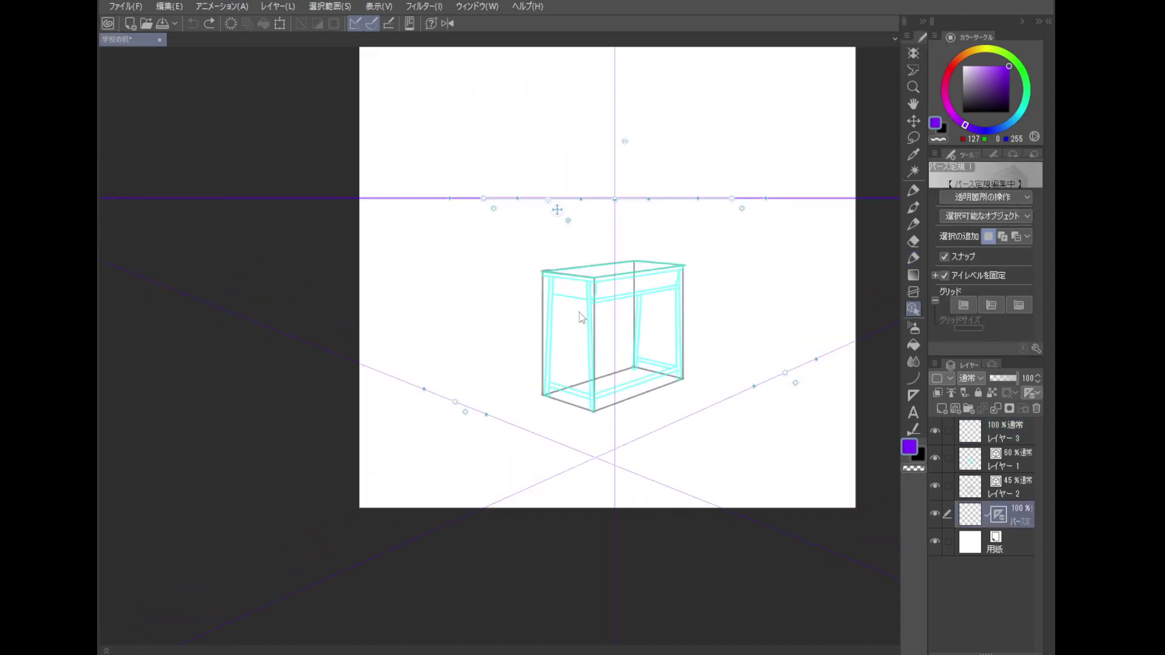
pyautogui.moveTo(627, 348); pyautogui.dragTo(653, 318)
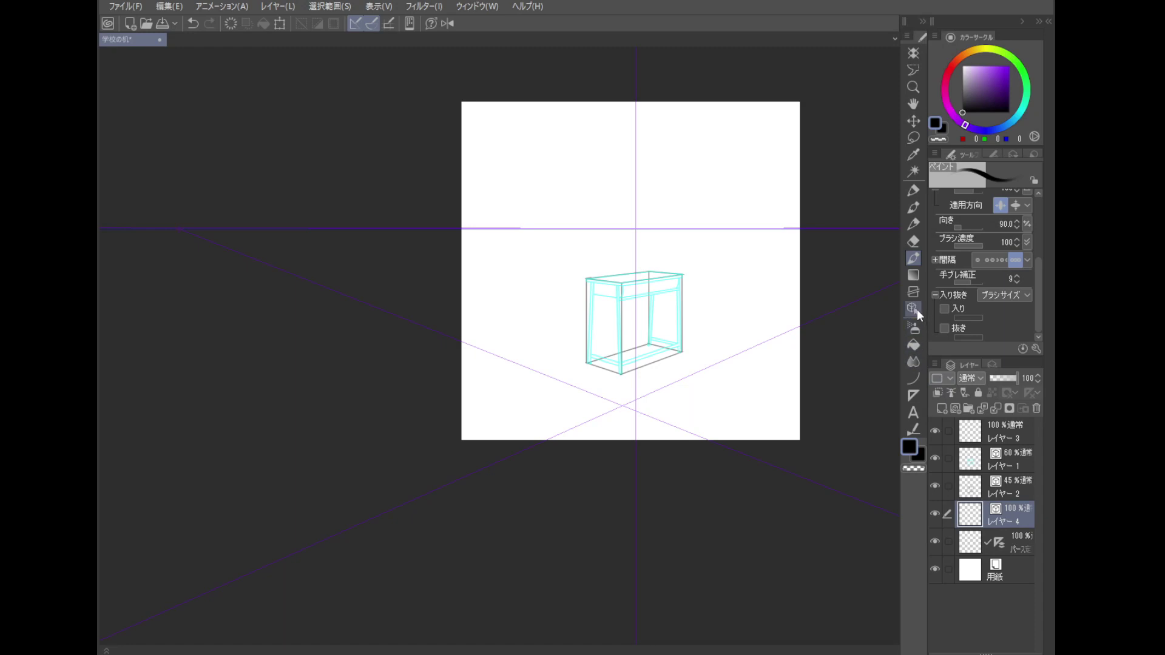
# - Select the perspective ruler from レイヤー 4 and examine its two vanishing points on the eye level
pyautogui.click(913, 308)
pyautogui.moveTo(663, 257); pyautogui.dragTo(600, 234)
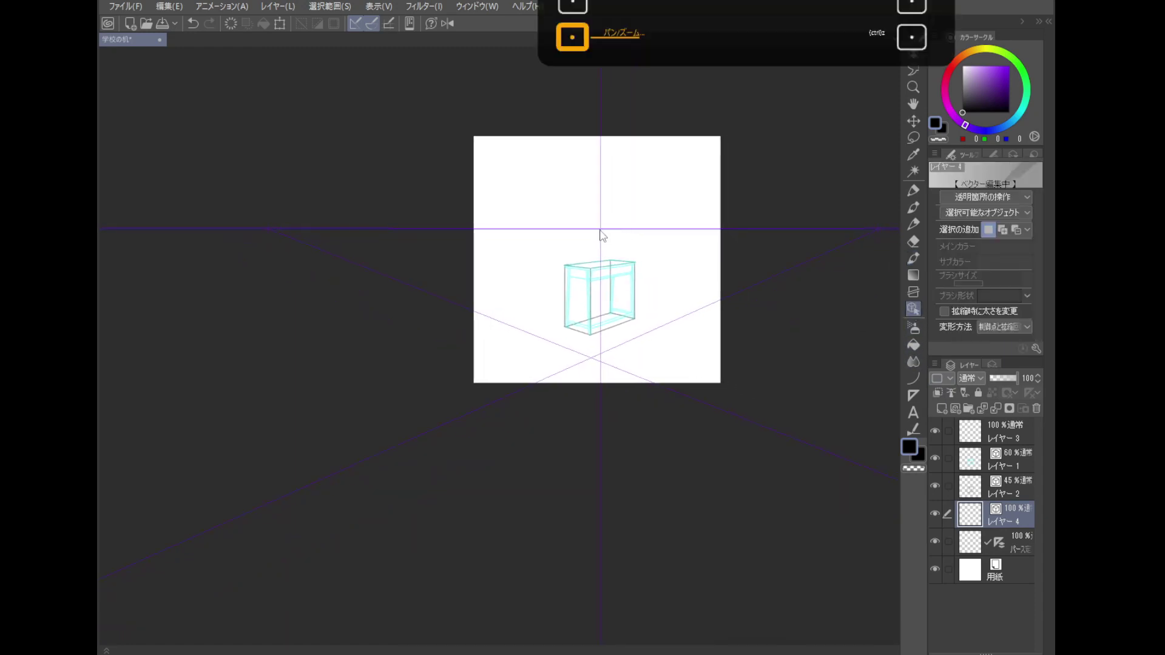
pyautogui.click(601, 235)
pyautogui.moveTo(720, 284); pyautogui.dragTo(686, 296)
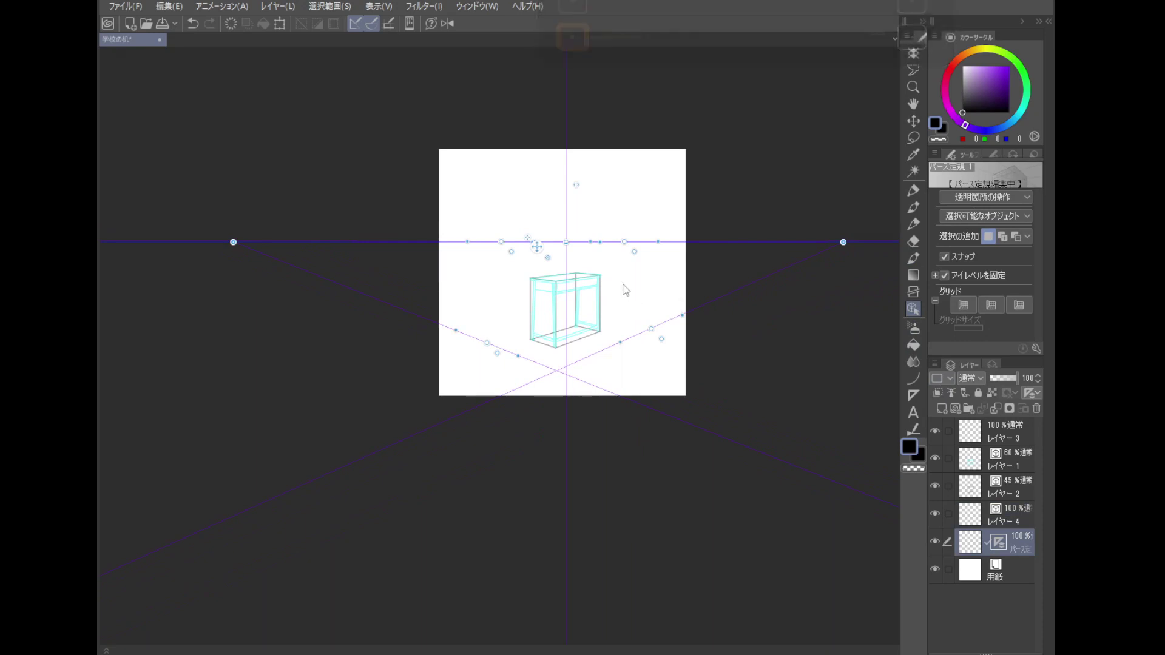
pyautogui.scroll(2, 516, 277)
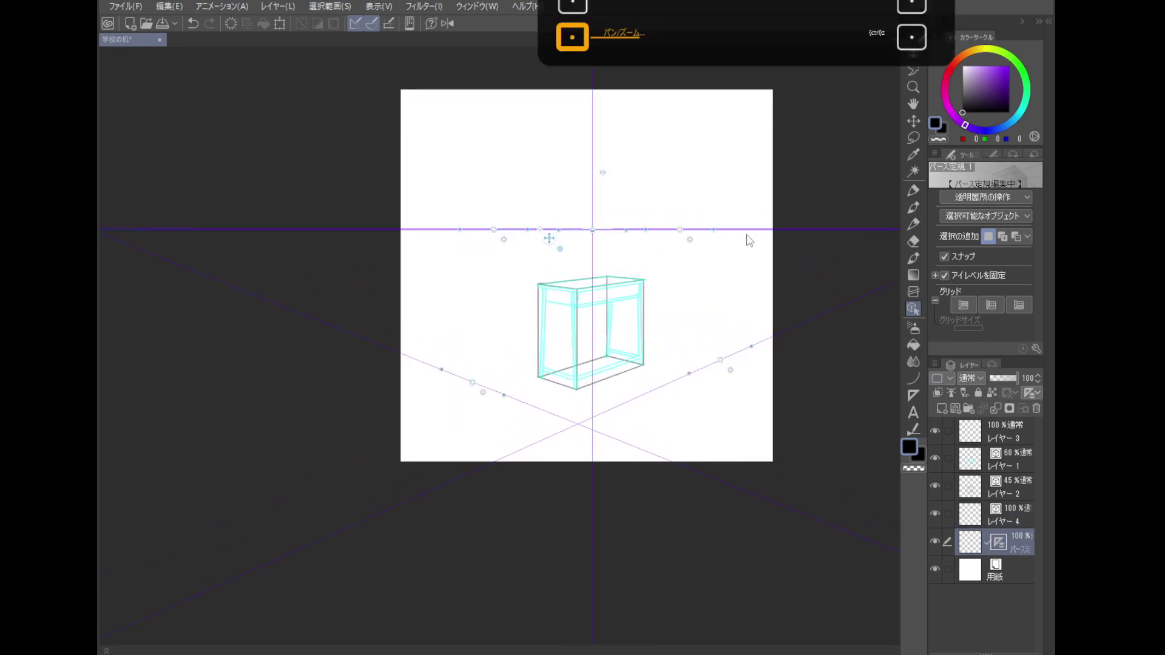
pyautogui.scroll(-3, 715, 271)
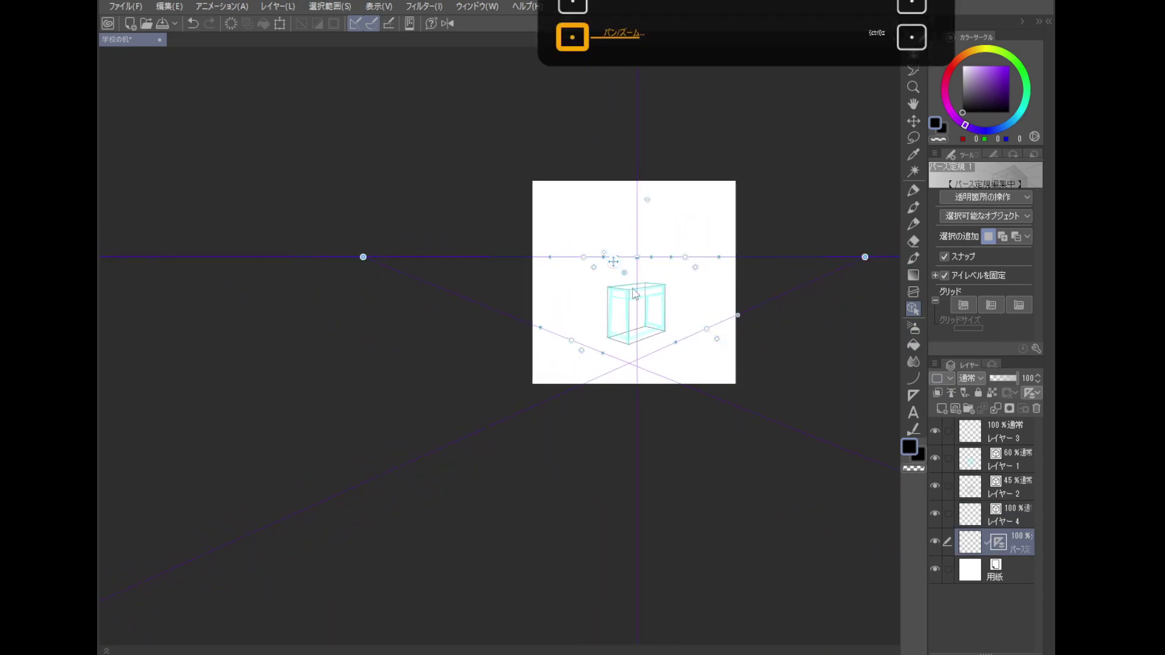
pyautogui.moveTo(475, 286); pyautogui.dragTo(453, 285)
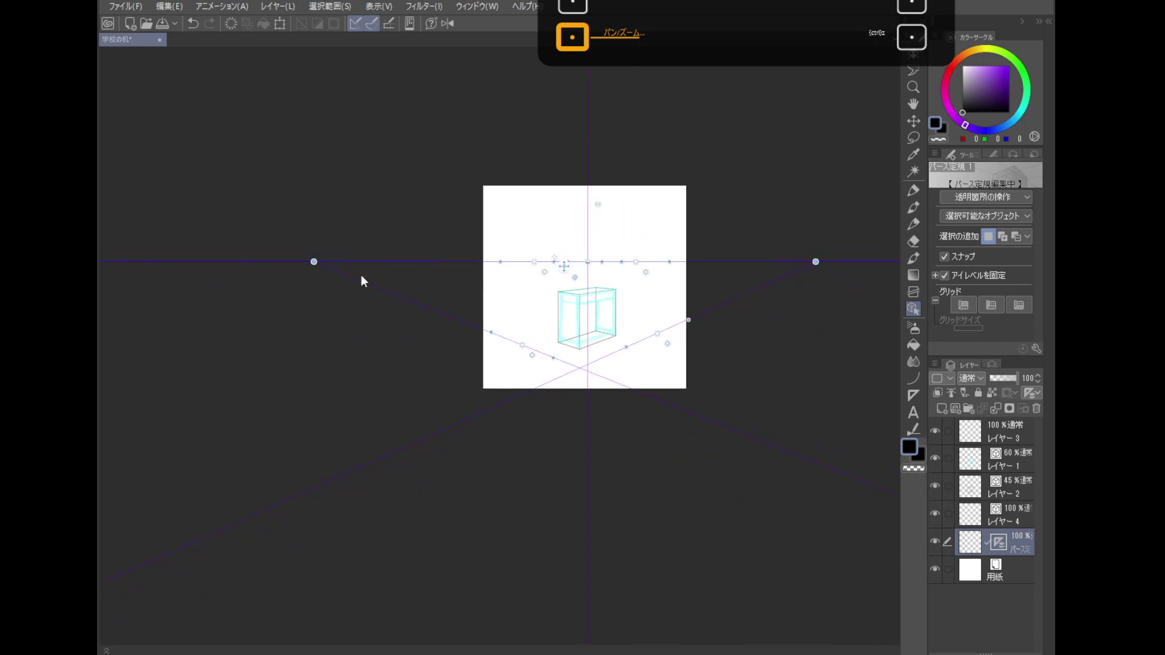
pyautogui.click(313, 263)
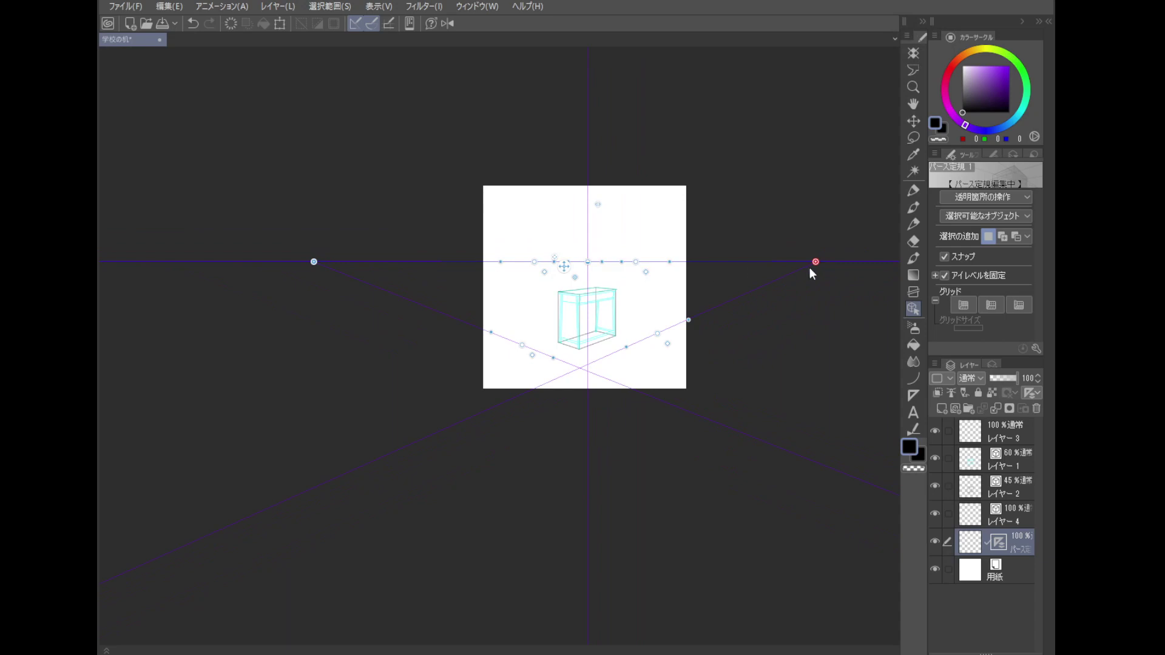
pyautogui.moveTo(695, 294); pyautogui.dragTo(688, 286)
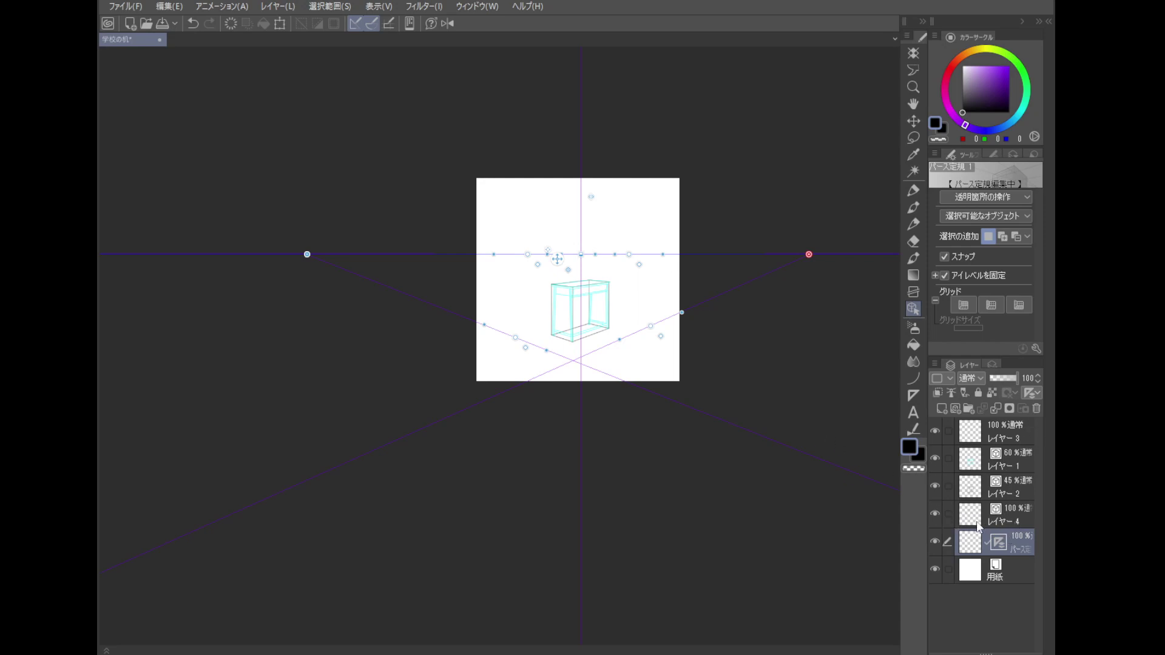
# - Add a vector layer directly above レイヤー 1, set the drawing colour to black, and choose the ペイント brush
pyautogui.click(1010, 458)
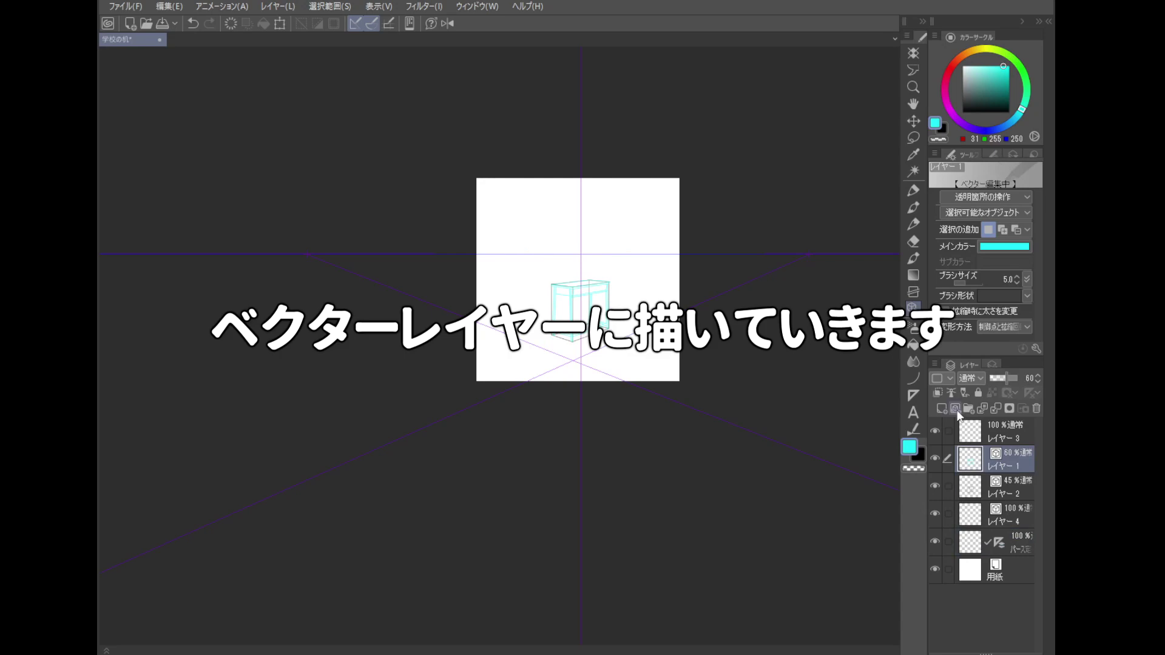
pyautogui.click(955, 410)
pyautogui.click(963, 112)
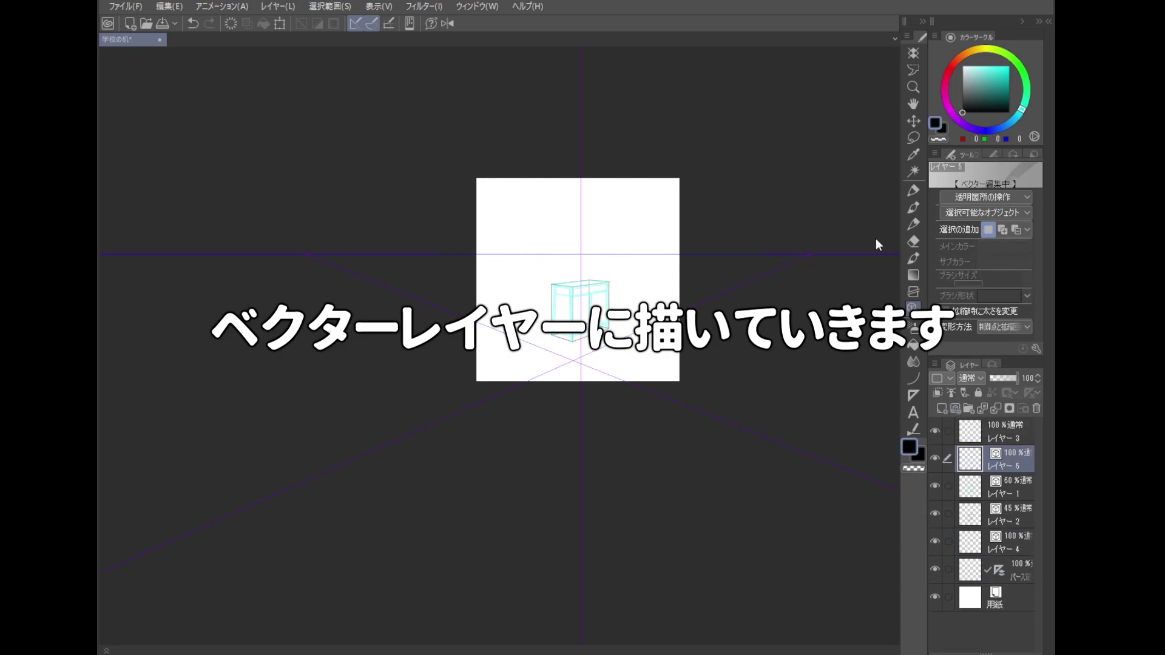
pyautogui.click(914, 259)
pyautogui.scroll(2, 527, 320)
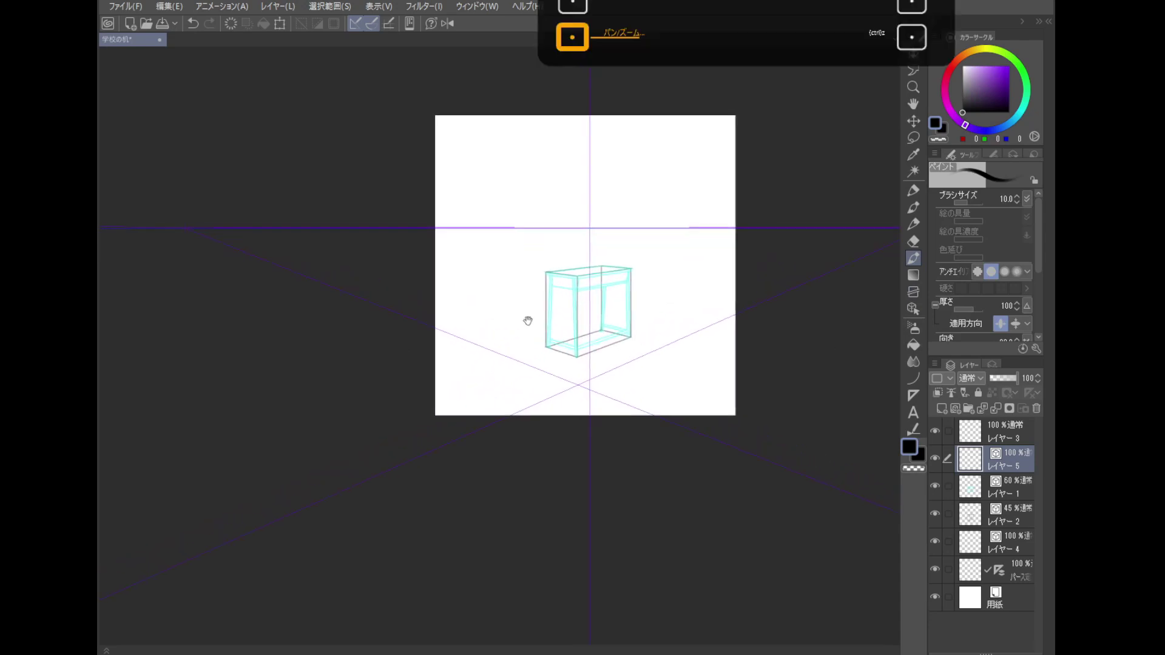
pyautogui.moveTo(544, 304)
pyautogui.mouseDown()
pyautogui.moveTo(574, 298)
pyautogui.moveTo(526, 299)
pyautogui.mouseUp()
pyautogui.scroll(1, 575, 298)
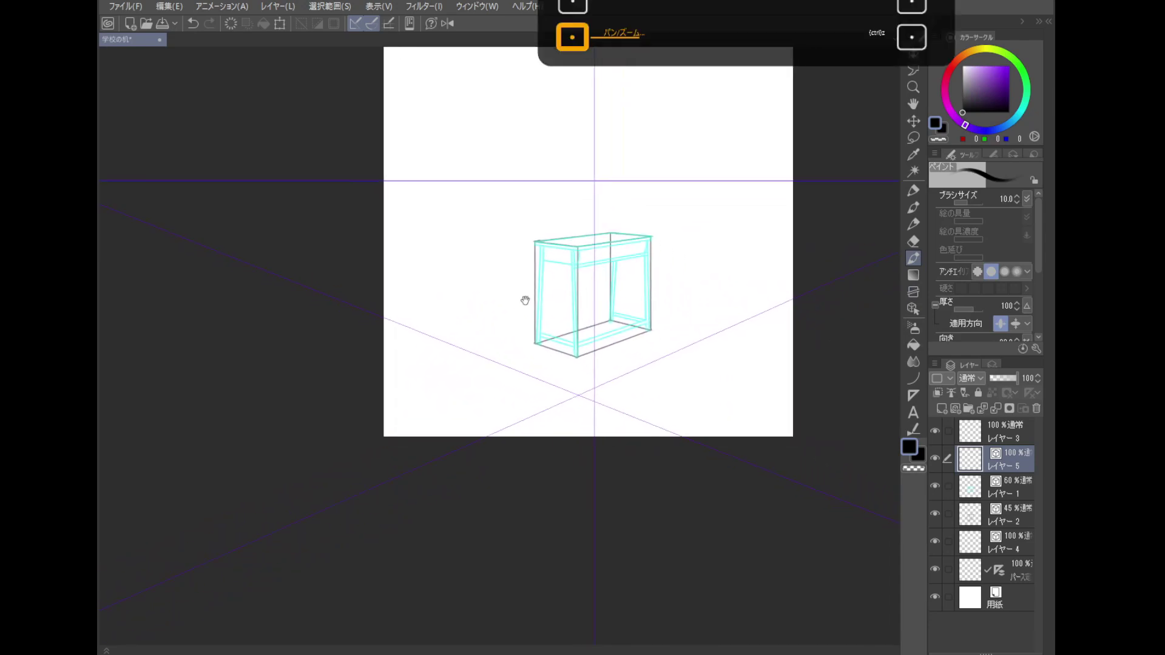
# - Lower the opacity of レイヤー 1 to 27% and hide レイヤー 2 and レイヤー 3
pyautogui.click(1011, 486)
pyautogui.moveTo(1002, 378); pyautogui.dragTo(998, 380)
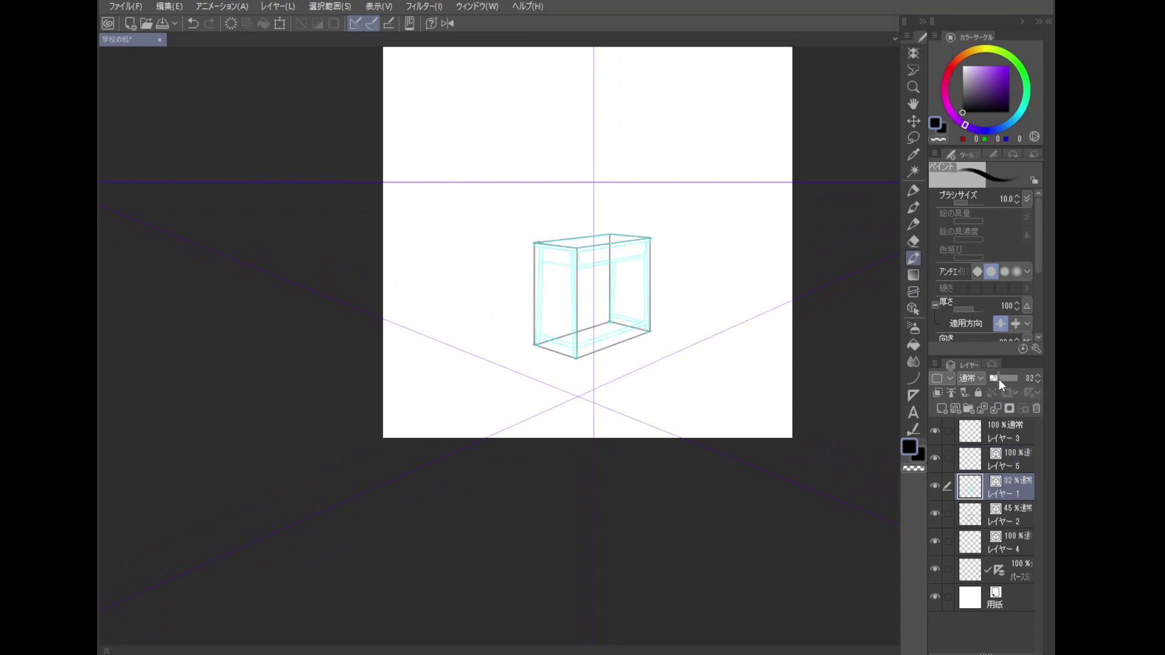
pyautogui.click(1010, 545)
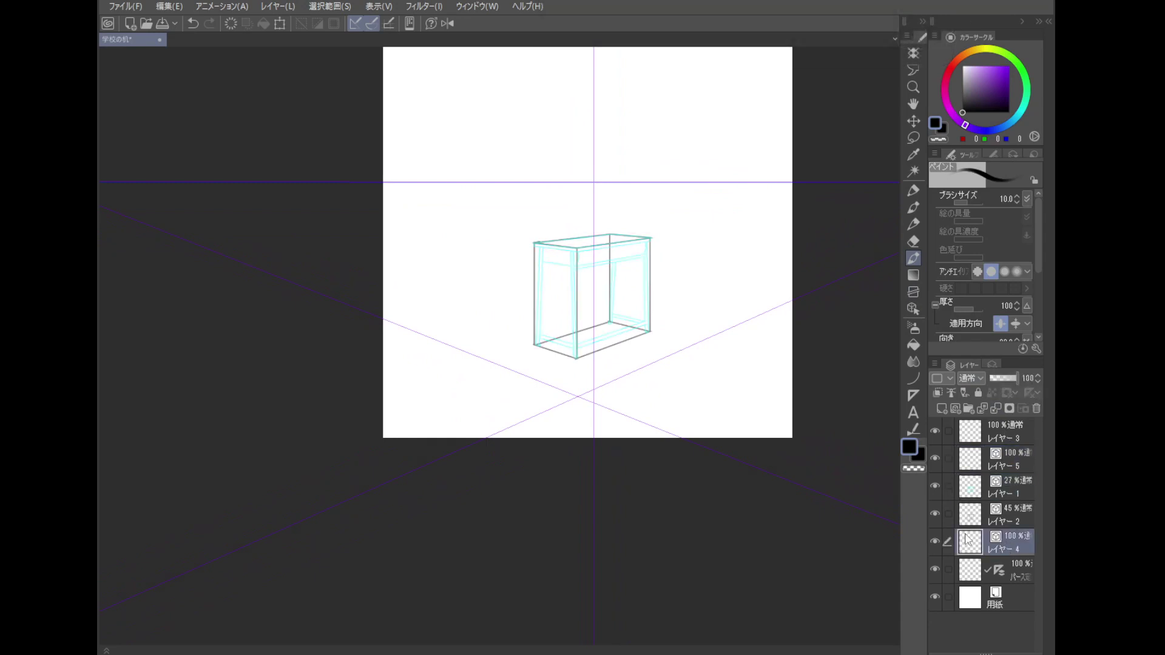
pyautogui.click(937, 514)
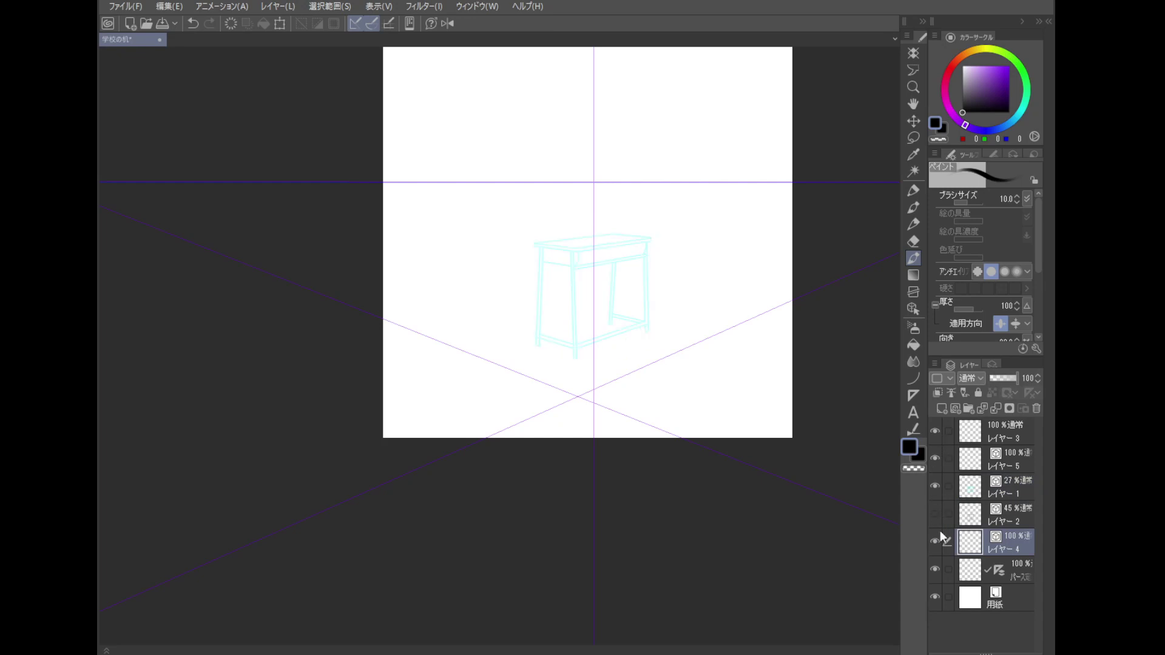
pyautogui.click(935, 431)
# - Select the vector layer レイヤー 5 and mark it with a red palette colour
pyautogui.click(1011, 466)
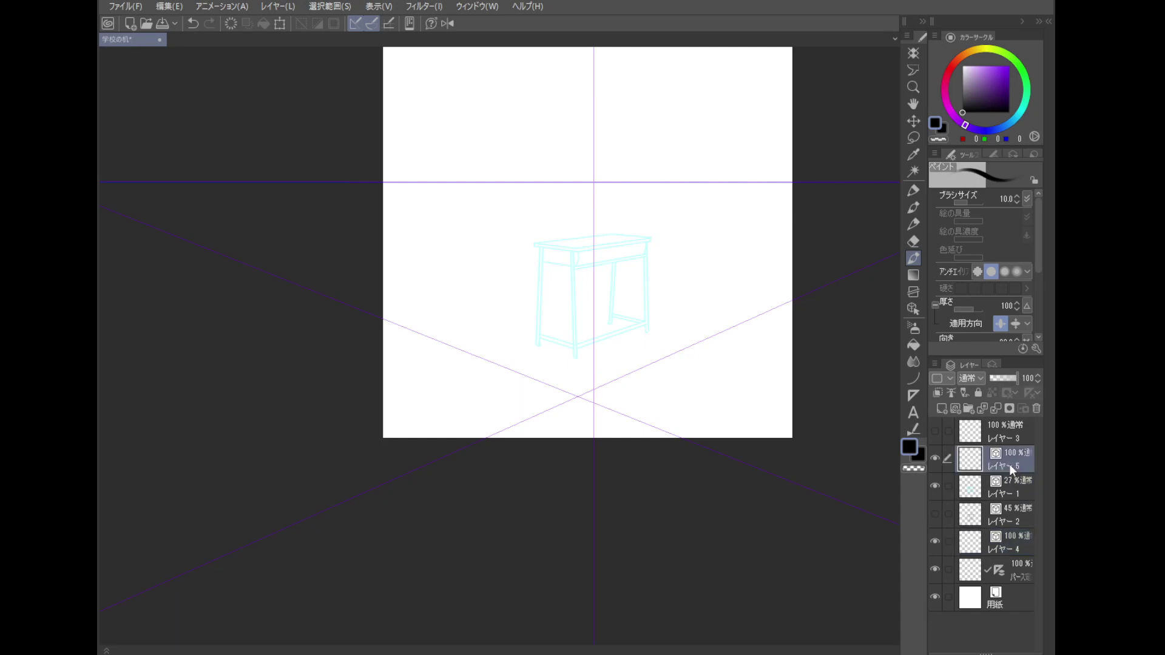
pyautogui.click(940, 380)
pyautogui.click(947, 414)
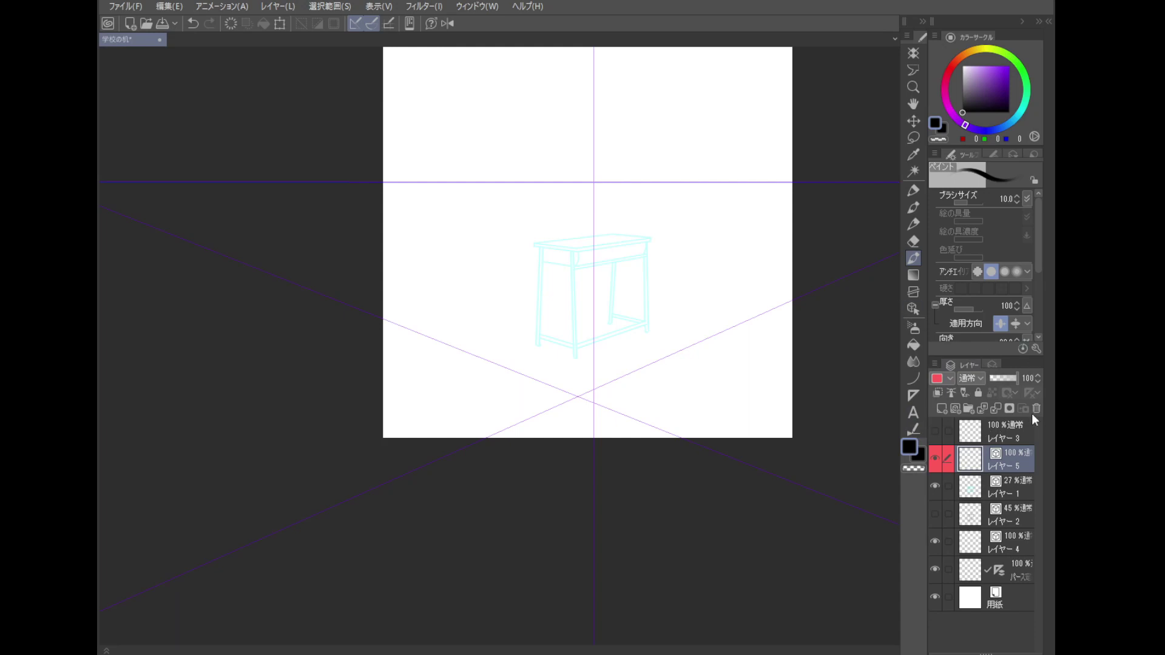
# - Select the perspective ruler and examine its snap, eye-level and grid options in the detailed tool settings
pyautogui.click(913, 313)
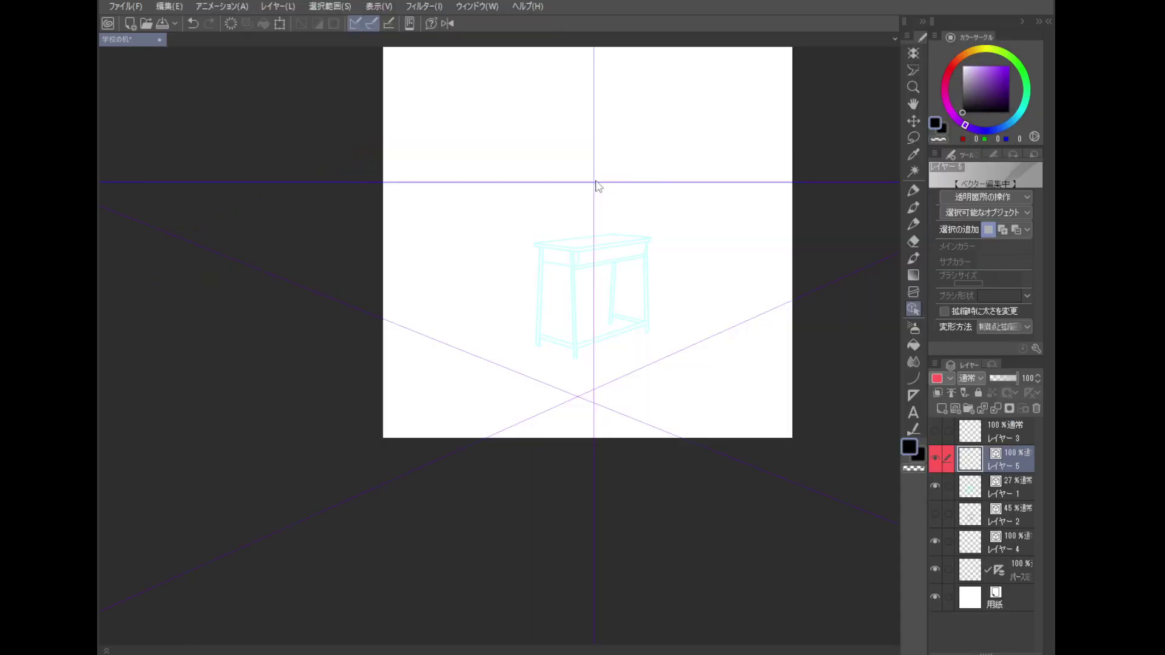
pyautogui.click(595, 182)
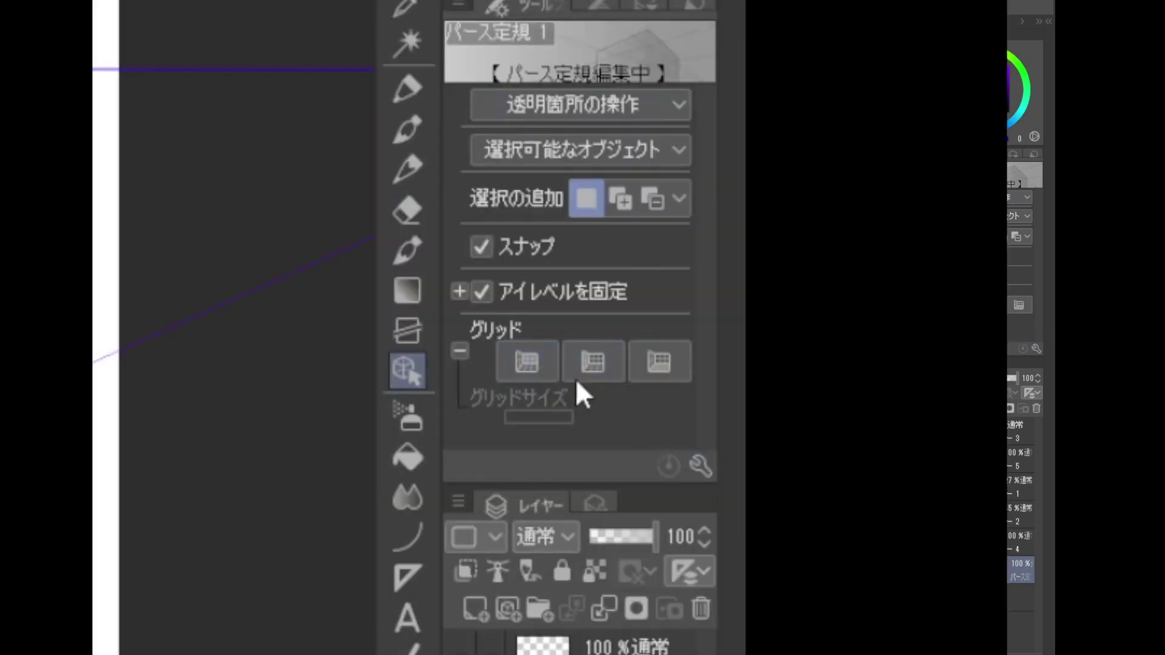
pyautogui.click(1036, 349)
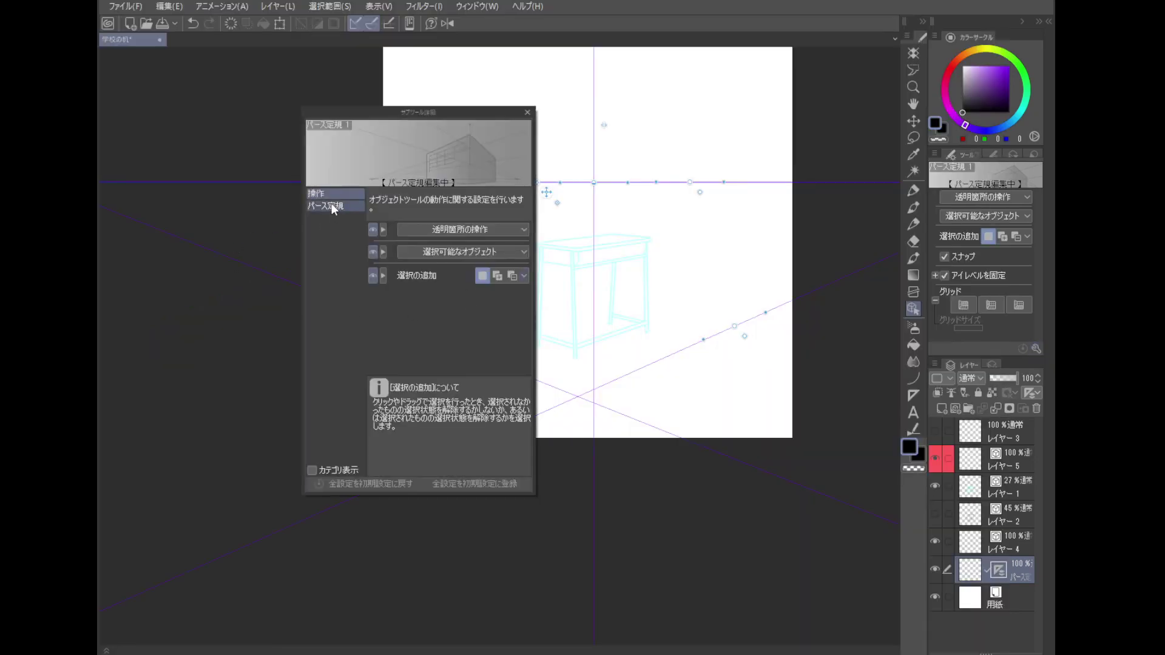
pyautogui.click(333, 206)
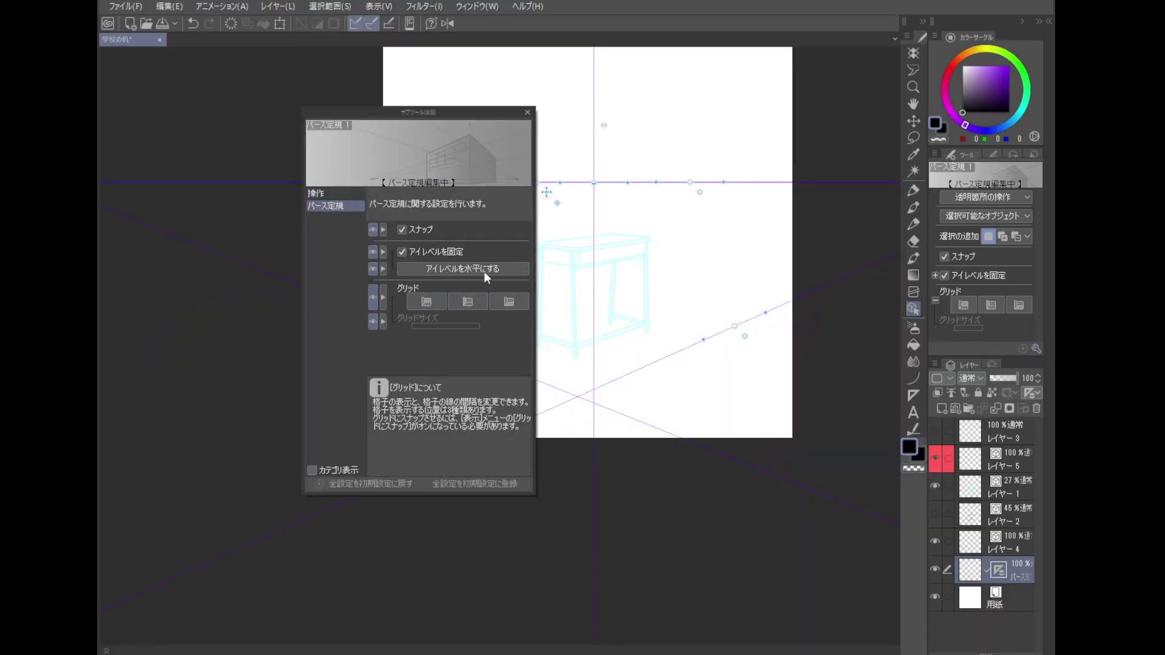
pyautogui.click(426, 302)
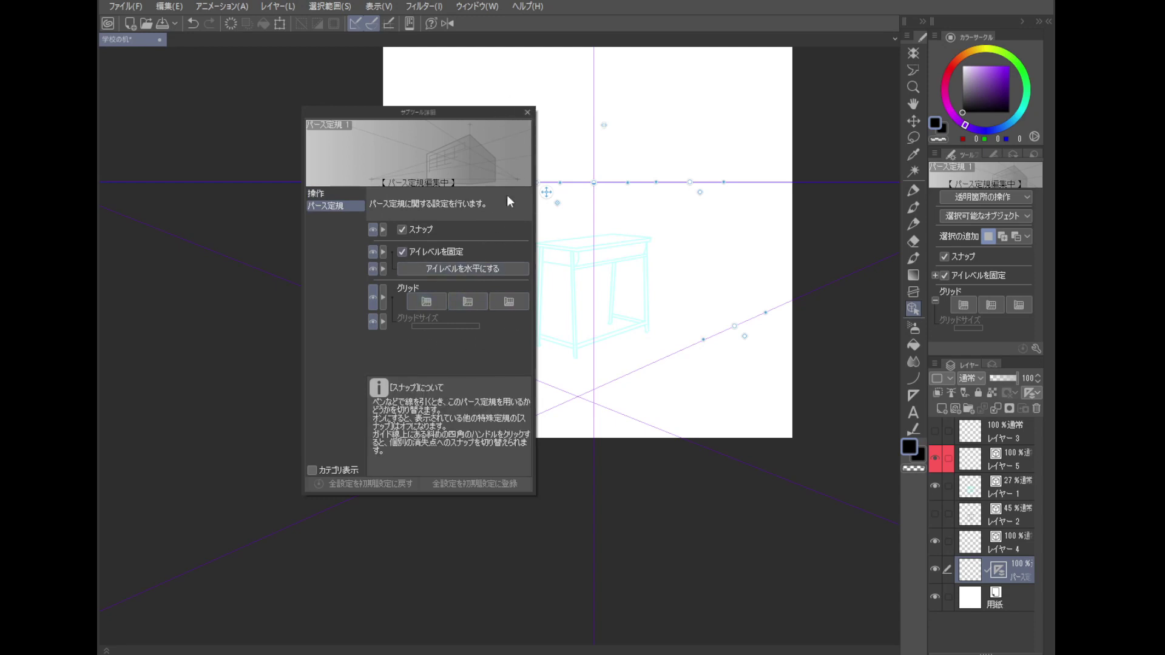
pyautogui.click(527, 113)
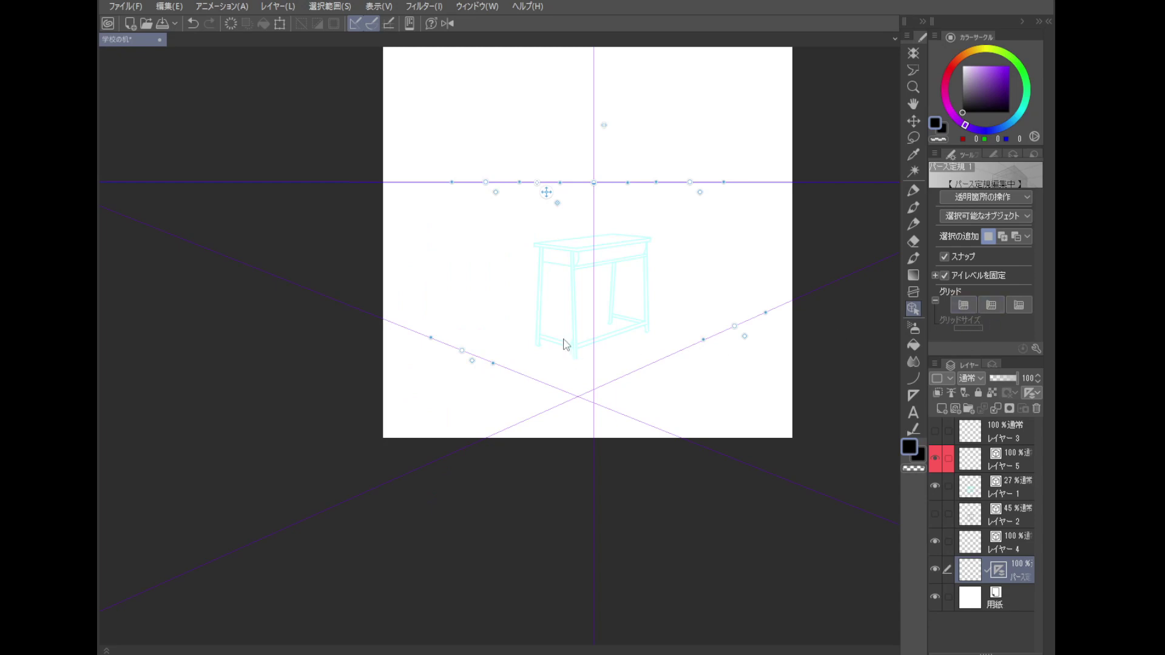
# - Try the perspective ruler's second grid plane, turn it off, and display the floor-plane grid instead
pyautogui.click(992, 306)
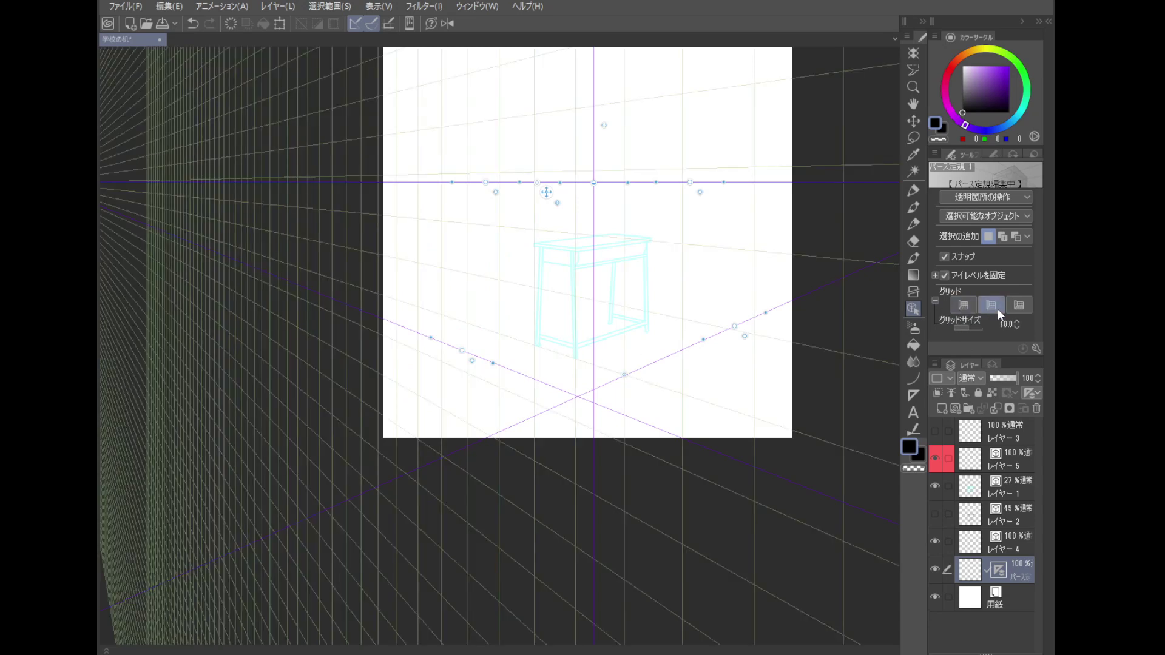
pyautogui.click(995, 305)
pyautogui.click(1019, 309)
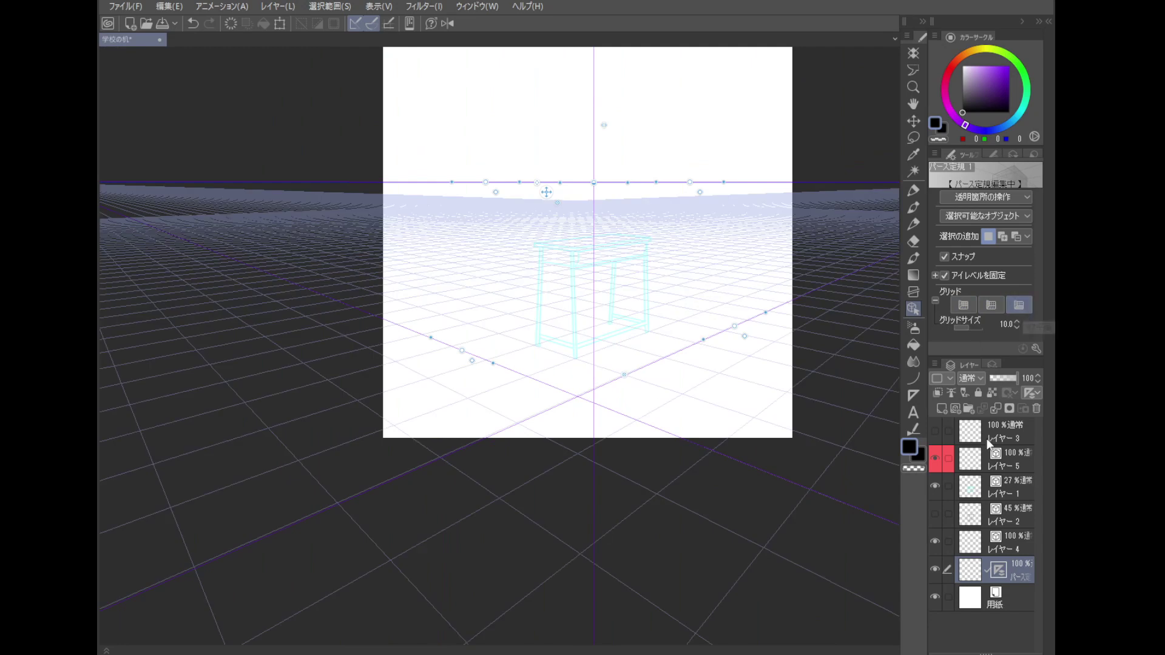
pyautogui.scroll(2, 537, 361)
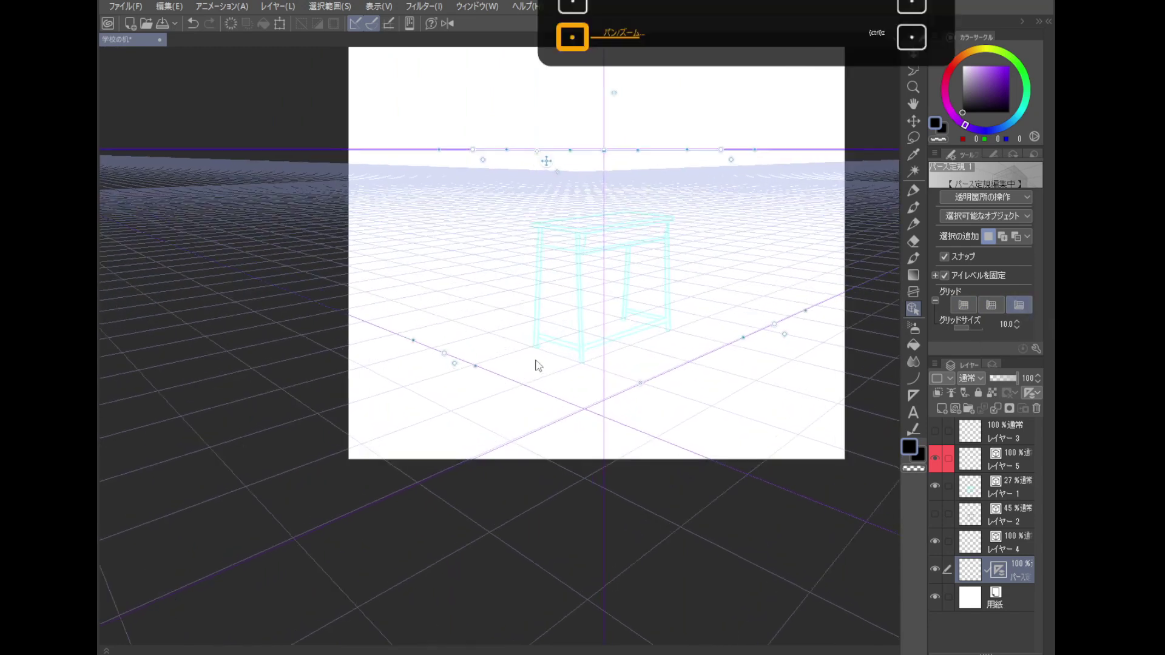
pyautogui.scroll(1, 536, 366)
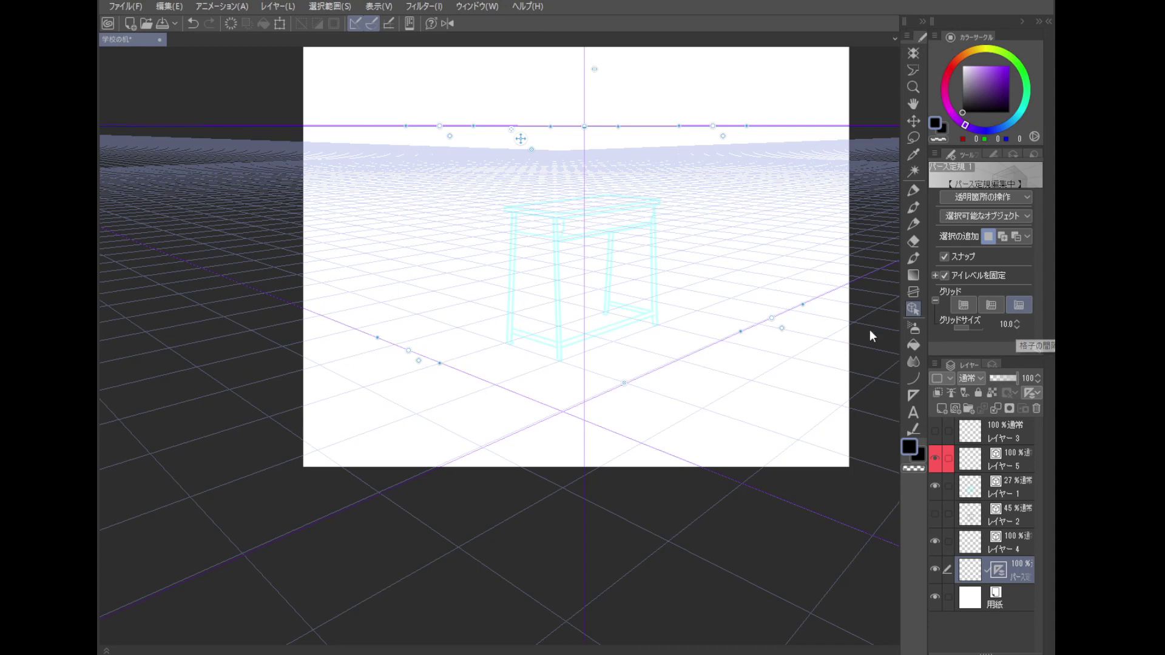
pyautogui.scroll(2, 580, 364)
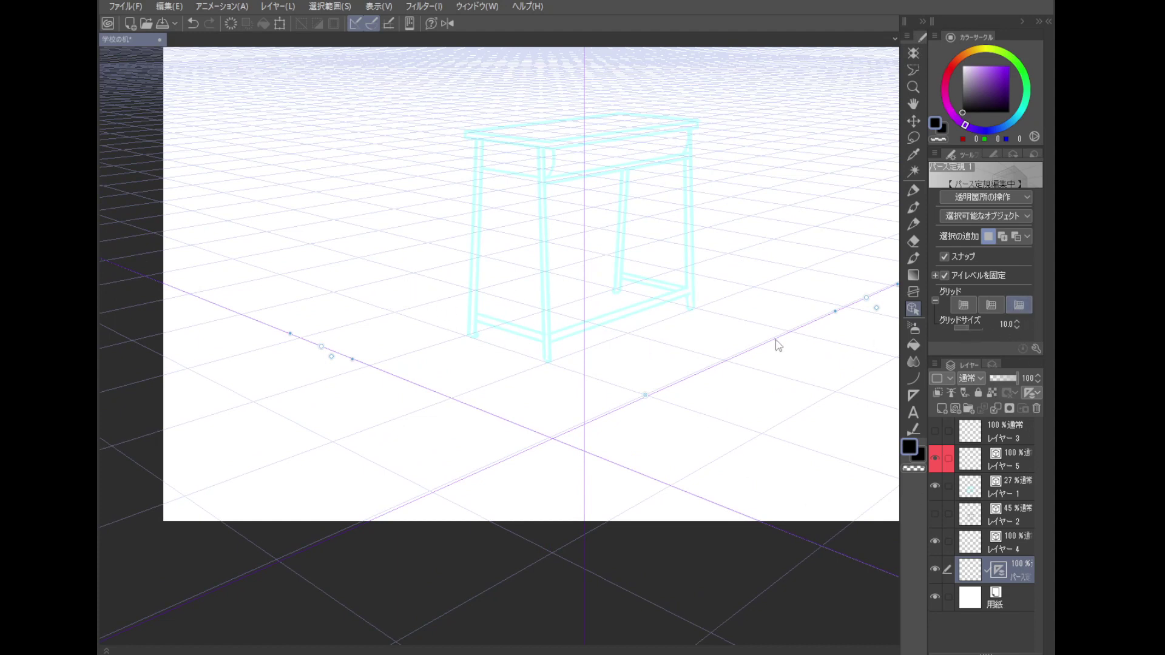
# - Try a grid size of 10.2 and a higher grid origin on the perspective ruler, and undo both changes
pyautogui.moveTo(1015, 324); pyautogui.dragTo(1018, 322)
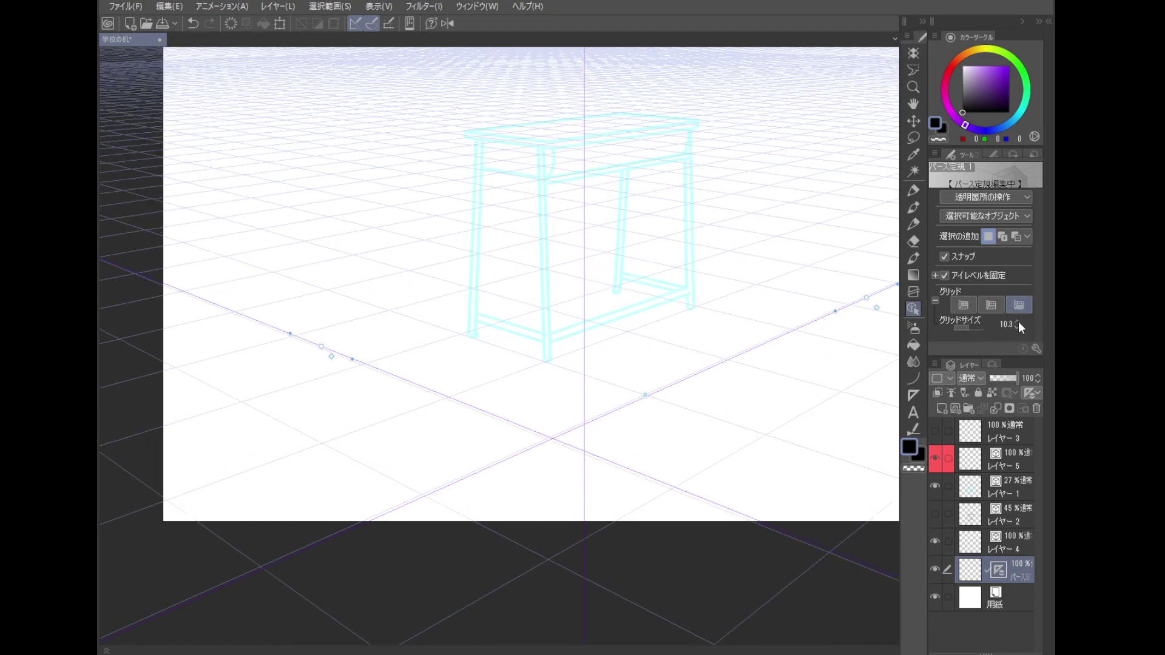
pyautogui.click(1017, 327)
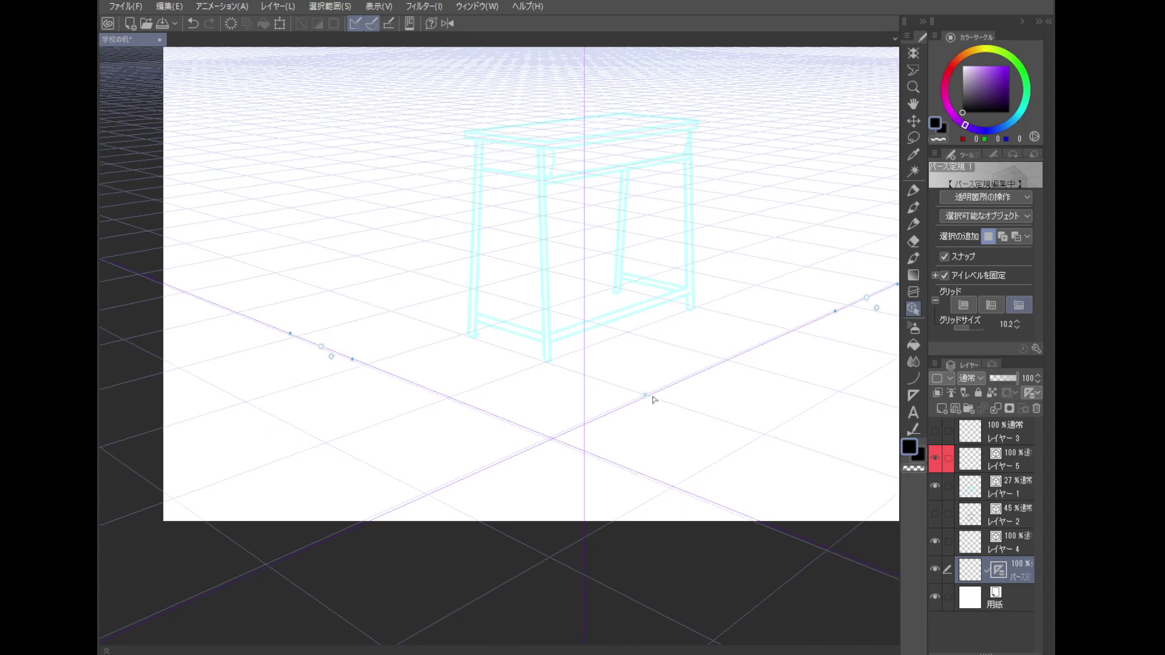
pyautogui.moveTo(645, 396)
pyautogui.mouseDown()
pyautogui.moveTo(632, 385)
pyautogui.moveTo(611, 393)
pyautogui.moveTo(624, 395)
pyautogui.moveTo(610, 407)
pyautogui.moveTo(668, 386)
pyautogui.moveTo(611, 390)
pyautogui.moveTo(655, 354)
pyautogui.moveTo(583, 393)
pyautogui.moveTo(636, 360)
pyautogui.moveTo(629, 380)
pyautogui.moveTo(648, 375)
pyautogui.mouseUp()
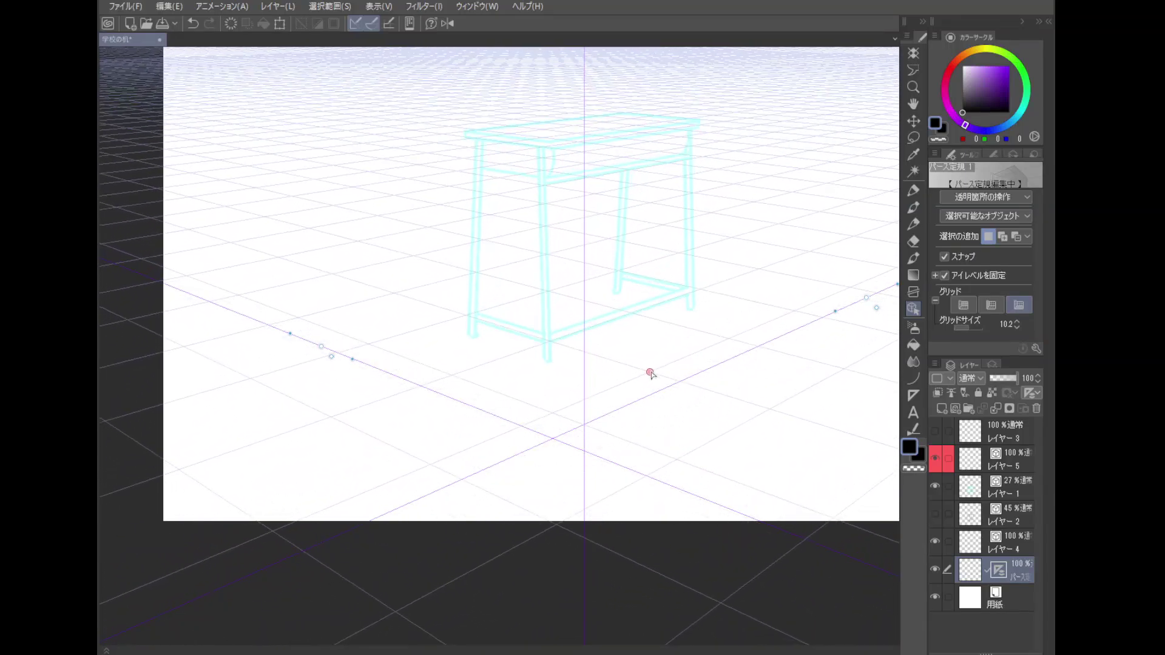
pyautogui.hotkey('ctrl', 'z')
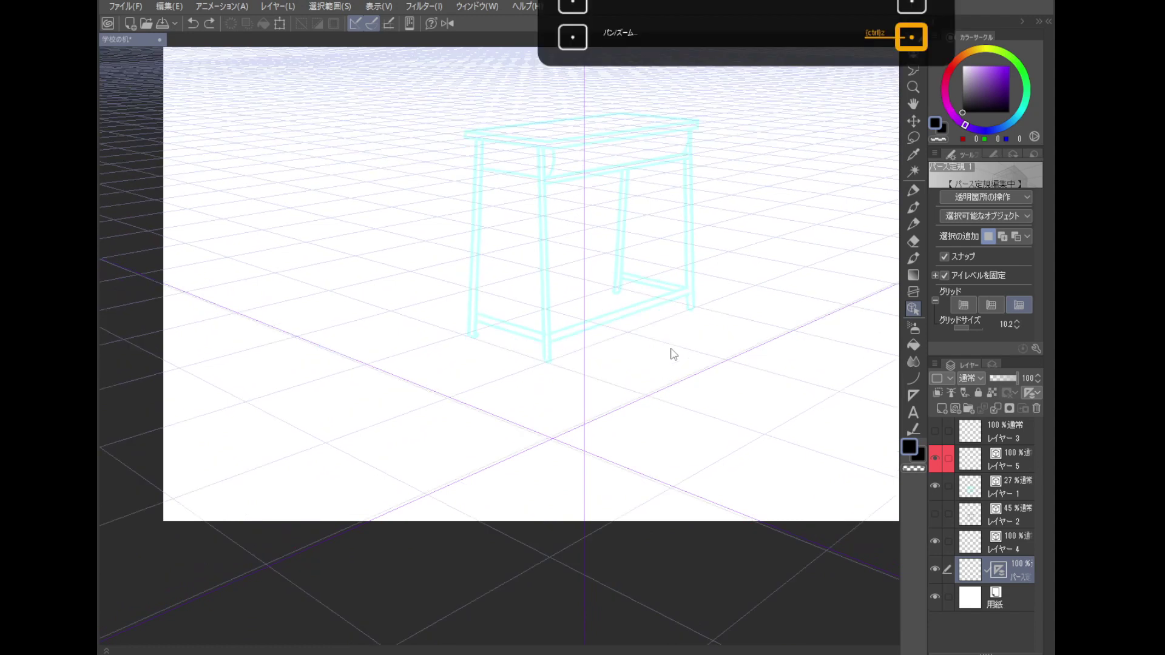
pyautogui.hotkey('ctrl', 'z')
pyautogui.moveTo(642, 385); pyautogui.dragTo(699, 423)
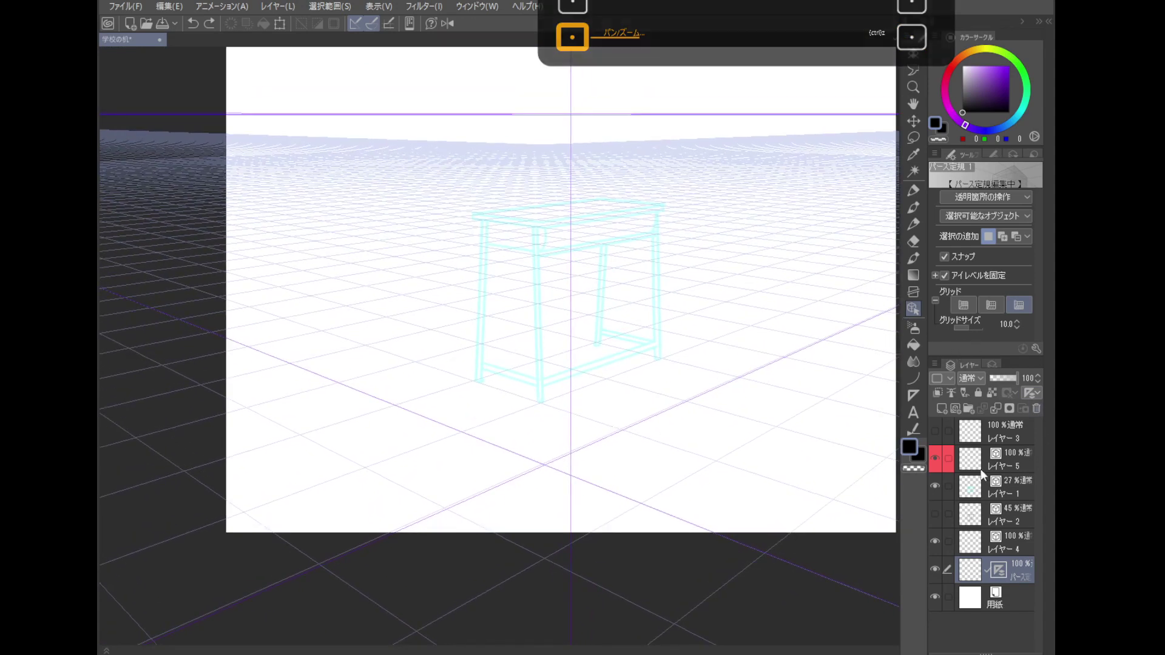
# - Select the vector layer レイヤー 5 and set the ペイント brush to size 6.0
pyautogui.click(1014, 459)
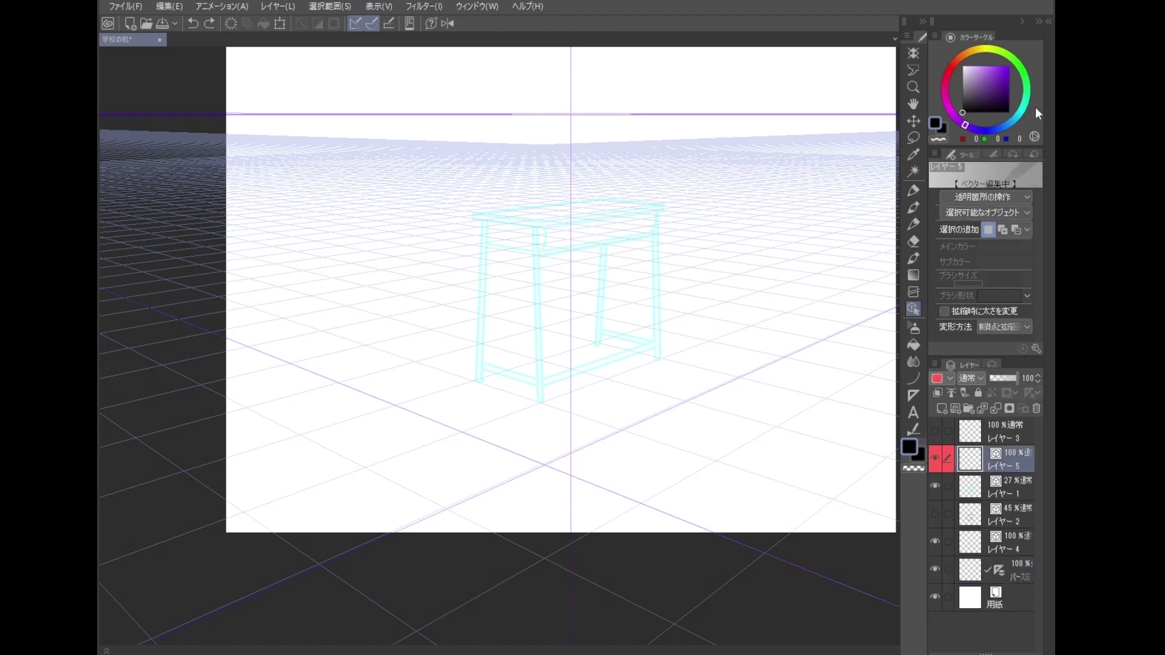
pyautogui.click(913, 259)
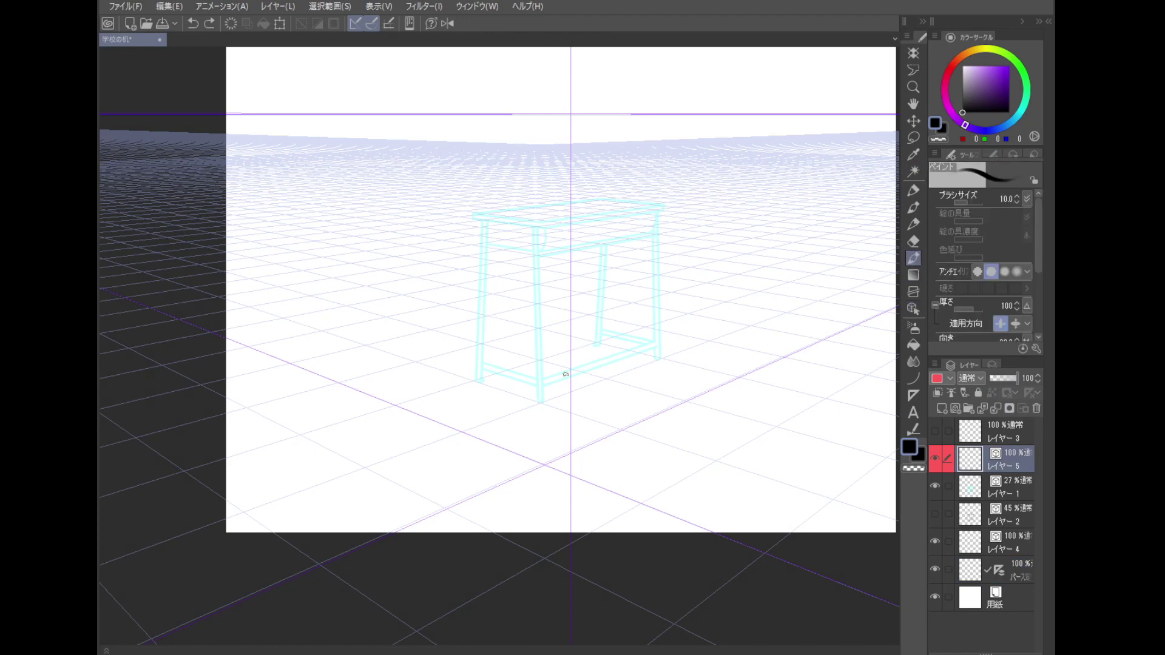
pyautogui.scroll(3, 539, 372)
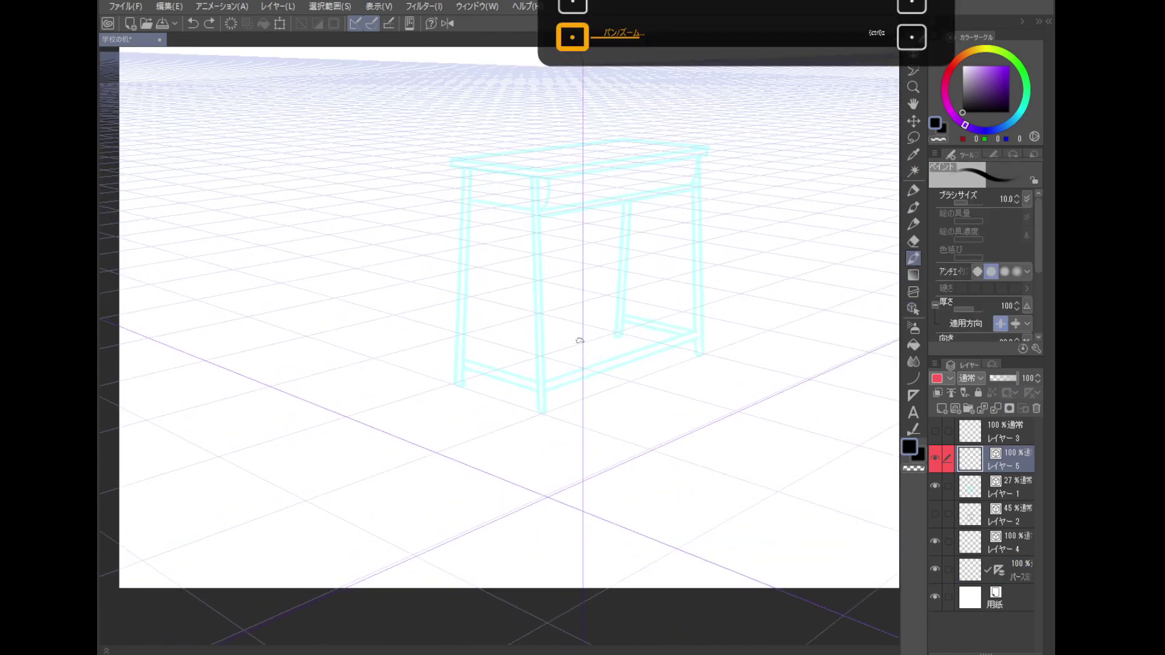
pyautogui.press('[')
pyautogui.press('[')
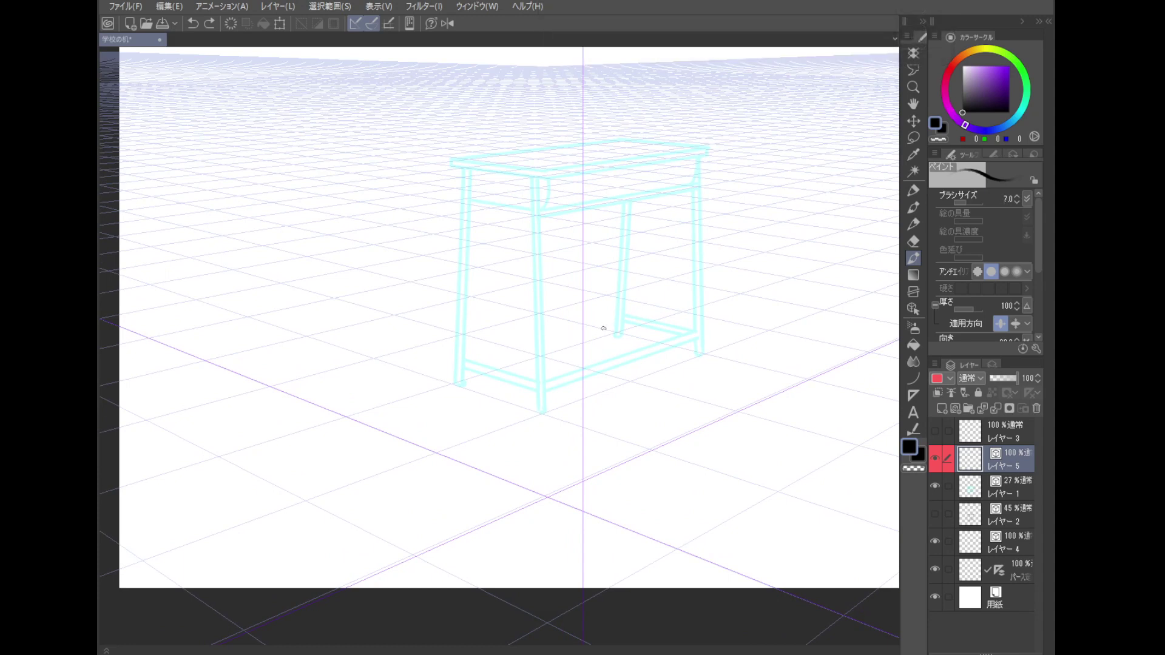
pyautogui.press('[')
pyautogui.moveTo(504, 370); pyautogui.dragTo(515, 364)
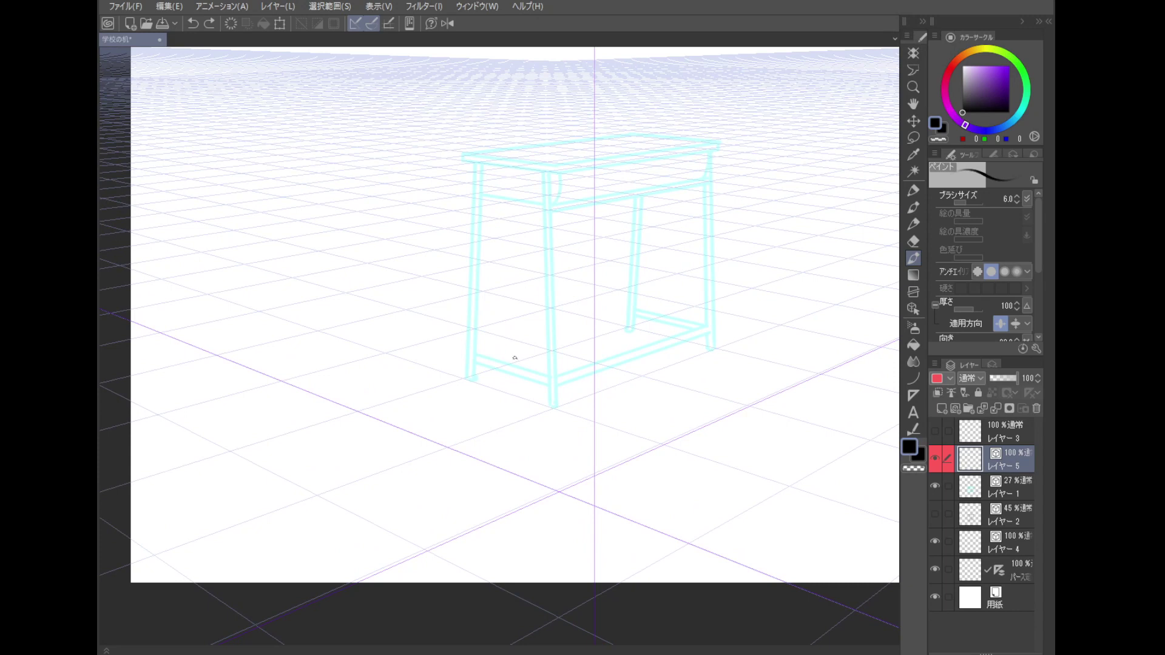
pyautogui.scroll(4, 510, 348)
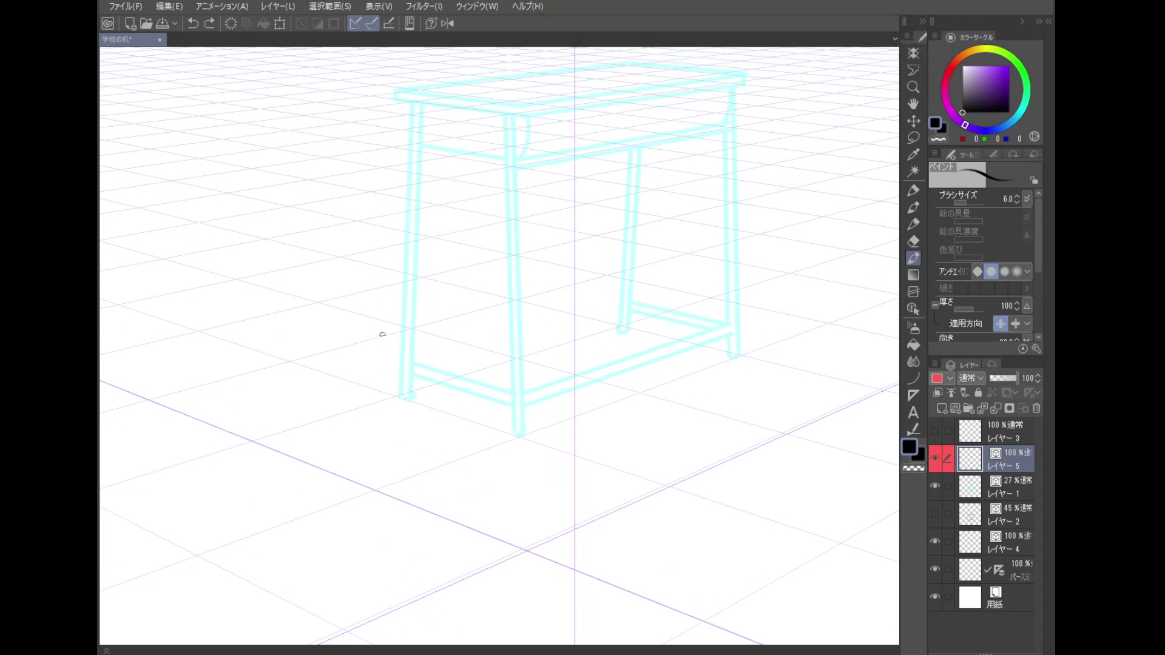
pyautogui.moveTo(378, 337); pyautogui.dragTo(513, 399)
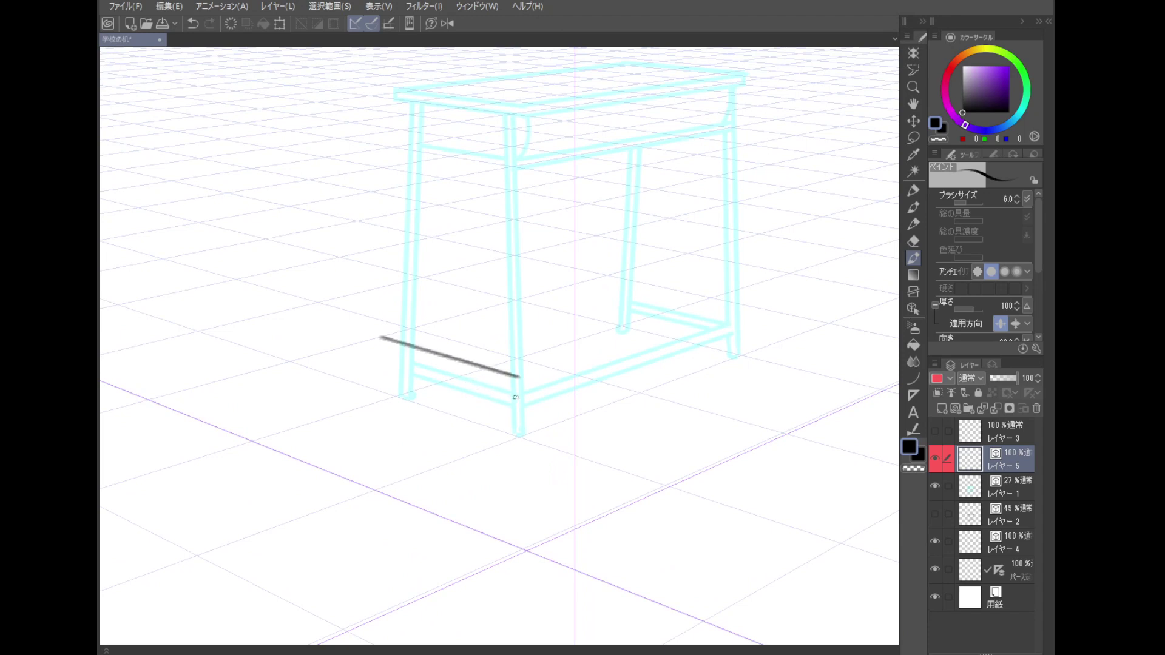
pyautogui.hotkey('ctrl', 'z')
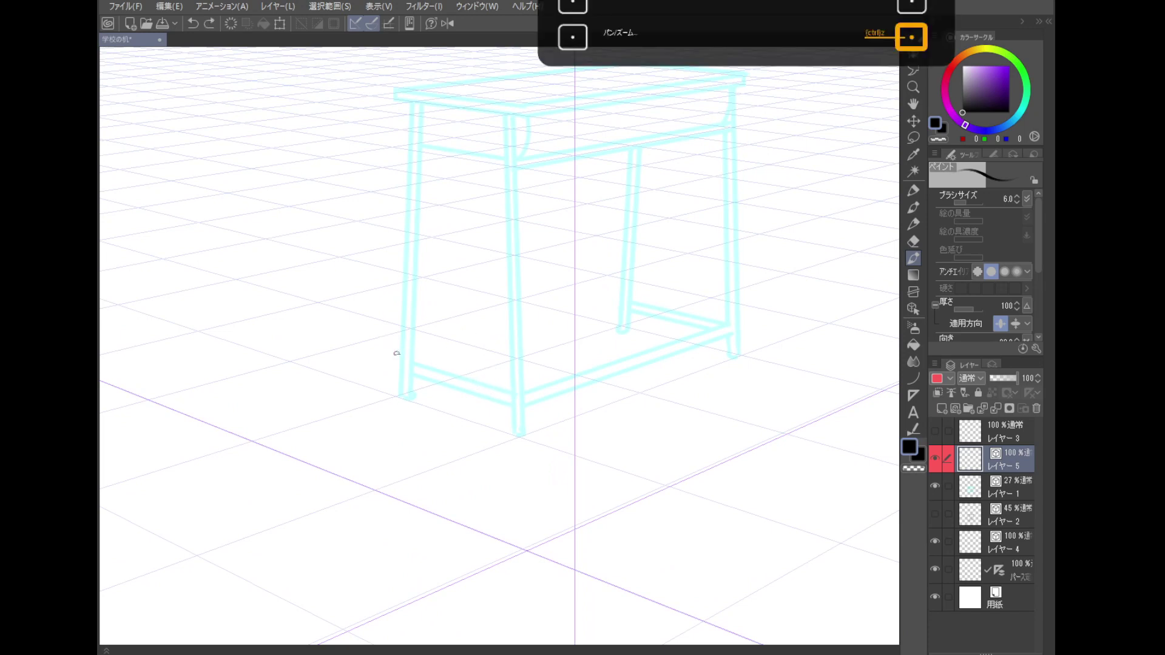
pyautogui.moveTo(363, 353); pyautogui.dragTo(503, 401)
pyautogui.hotkey('ctrl', 'z')
# - Draw the four sides of a floor rectangle under the desk sketch, following the perspective ruler
pyautogui.moveTo(368, 353)
pyautogui.mouseDown()
pyautogui.moveTo(503, 401)
pyautogui.moveTo(636, 321)
pyautogui.mouseUp()
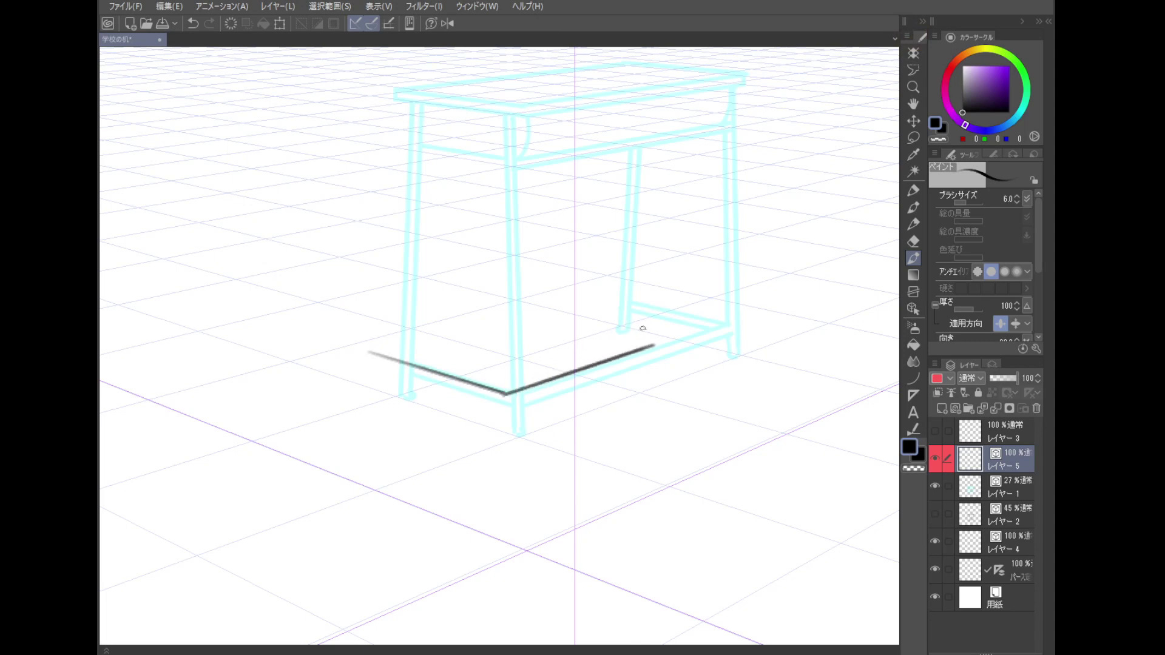
pyautogui.moveTo(653, 344); pyautogui.dragTo(496, 293)
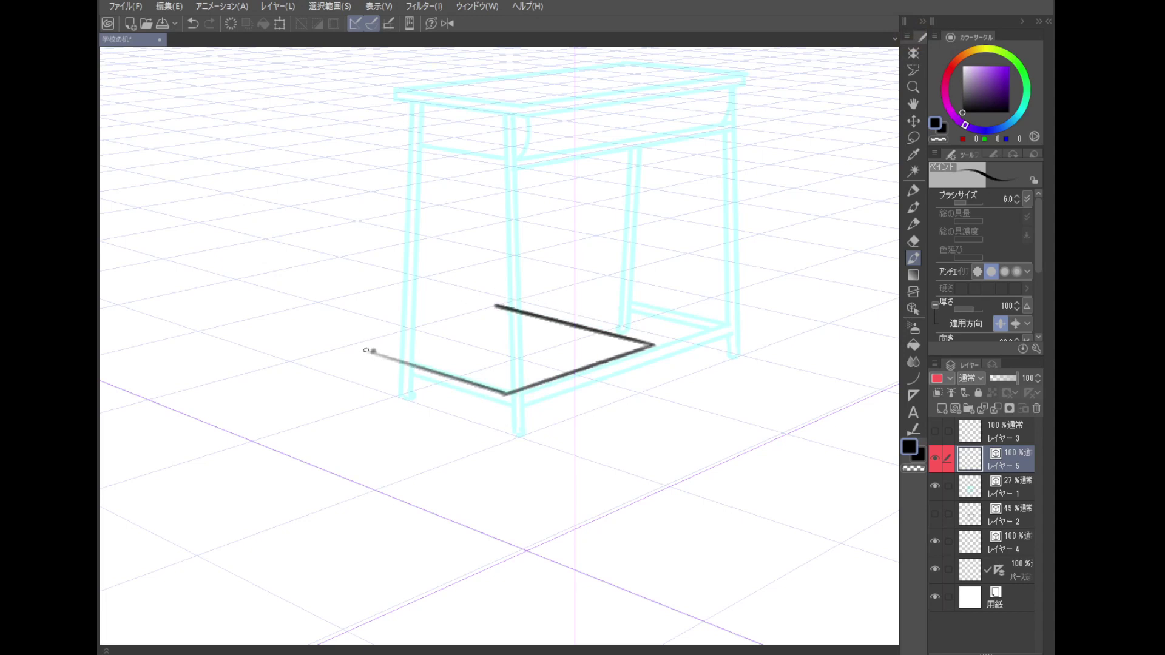
pyautogui.moveTo(376, 355)
pyautogui.mouseDown()
pyautogui.moveTo(342, 338)
pyautogui.moveTo(355, 345)
pyautogui.moveTo(344, 346)
pyautogui.moveTo(495, 305)
pyautogui.mouseUp()
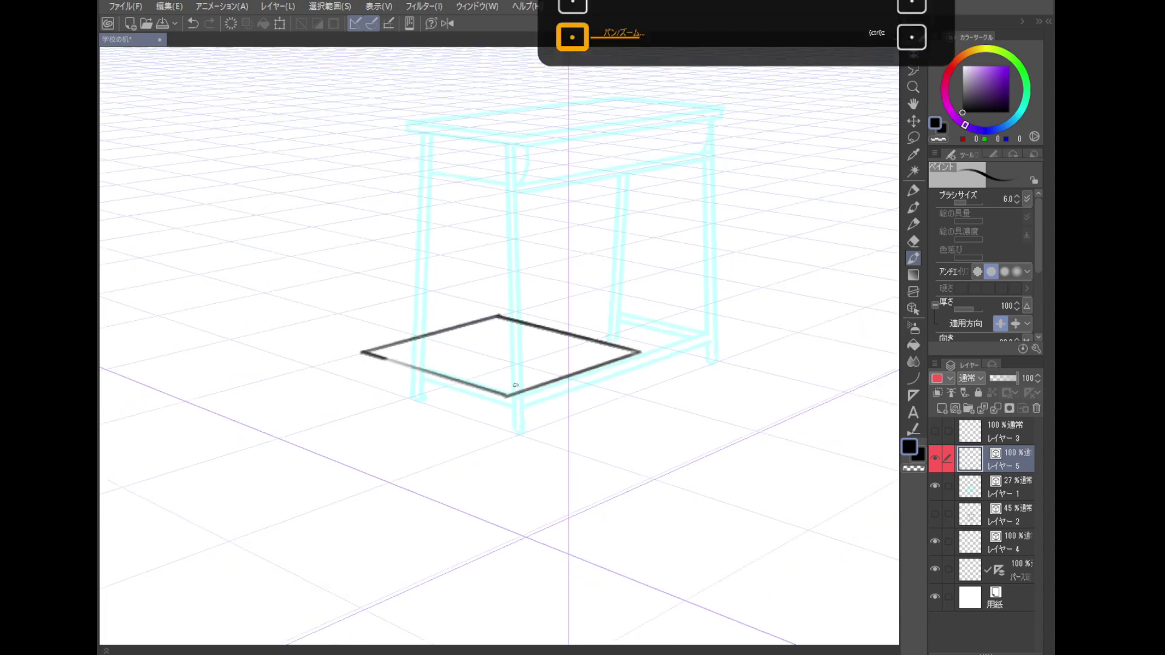
# - Draw the box's left and back vertical edges up from the floor rectangle and the upper edge joining them
pyautogui.scroll(-3, 526, 373)
pyautogui.scroll(3, 507, 377)
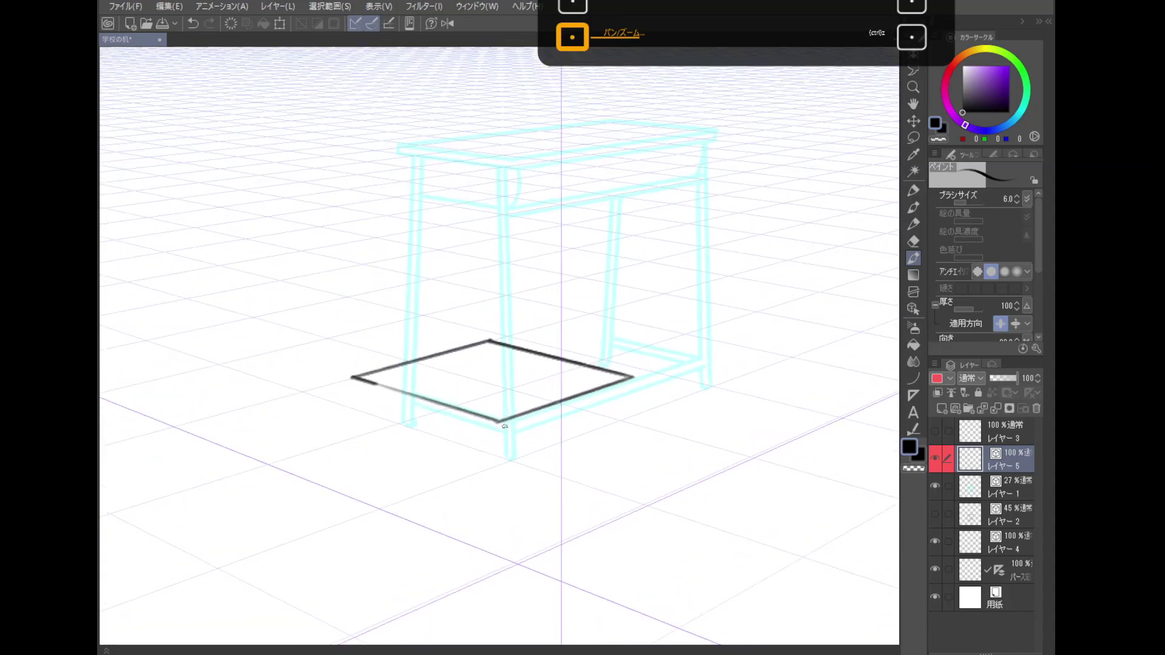
pyautogui.moveTo(500, 404); pyautogui.dragTo(479, 470)
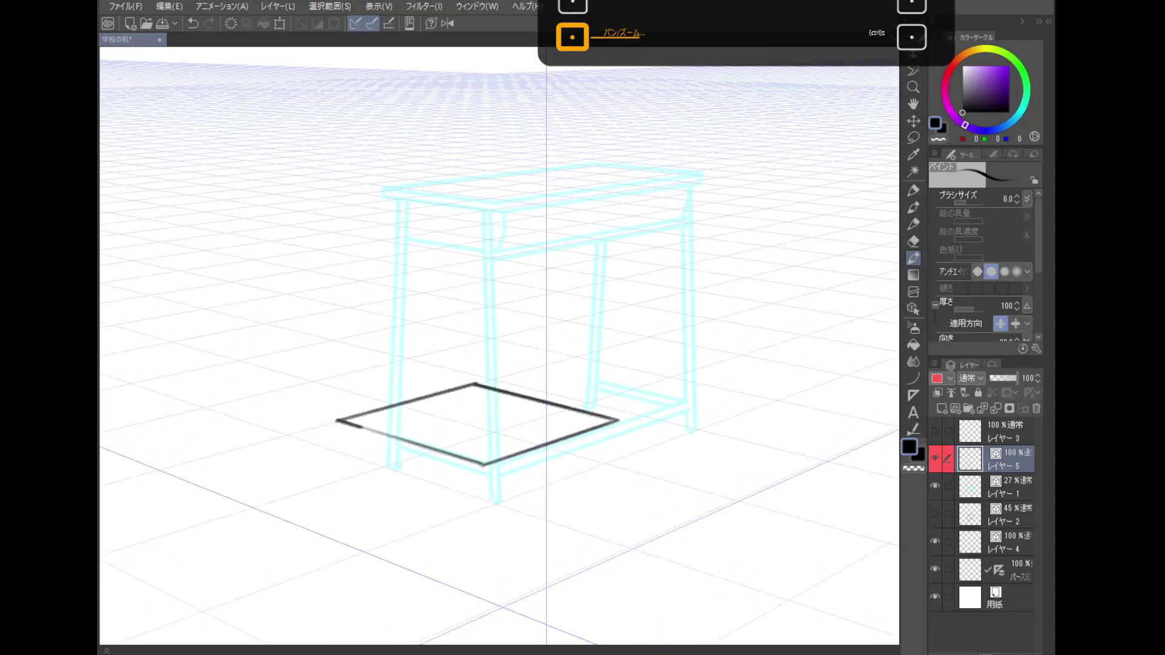
pyautogui.scroll(2, 356, 416)
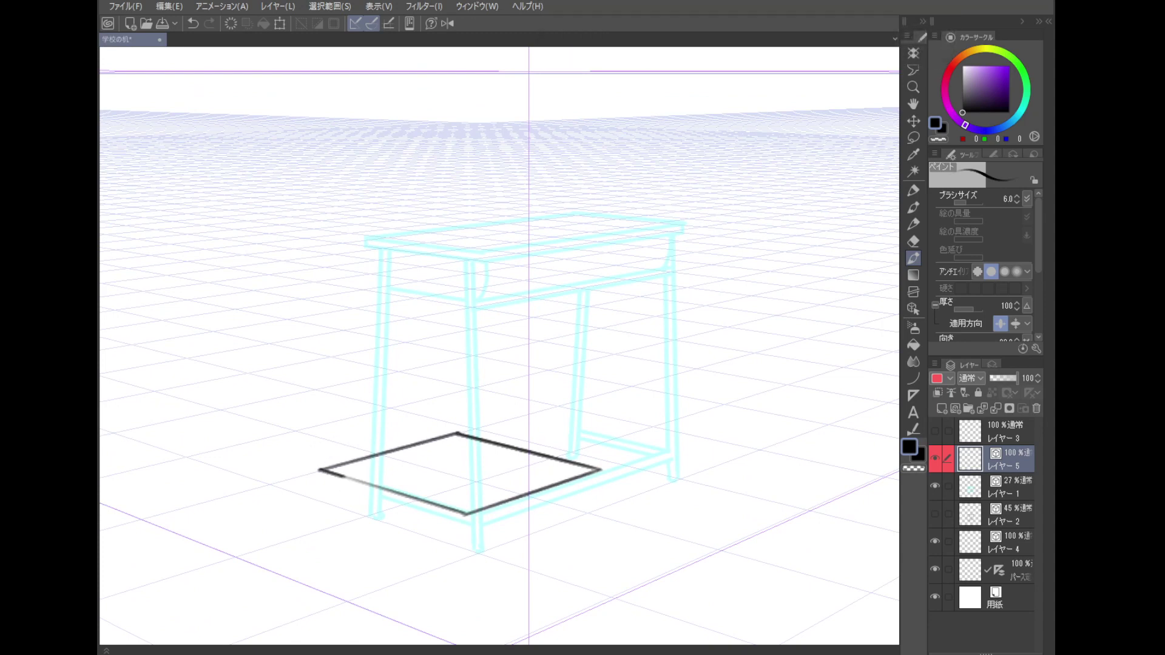
pyautogui.scroll(-3, 381, 464)
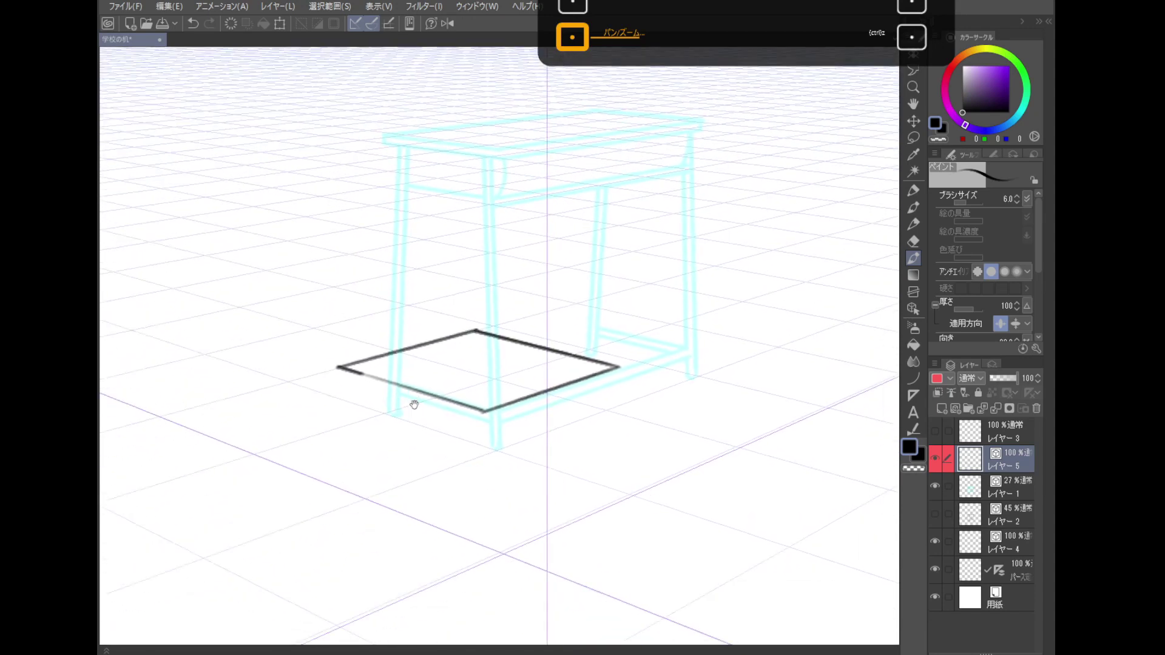
pyautogui.hscroll(3, 420, 363)
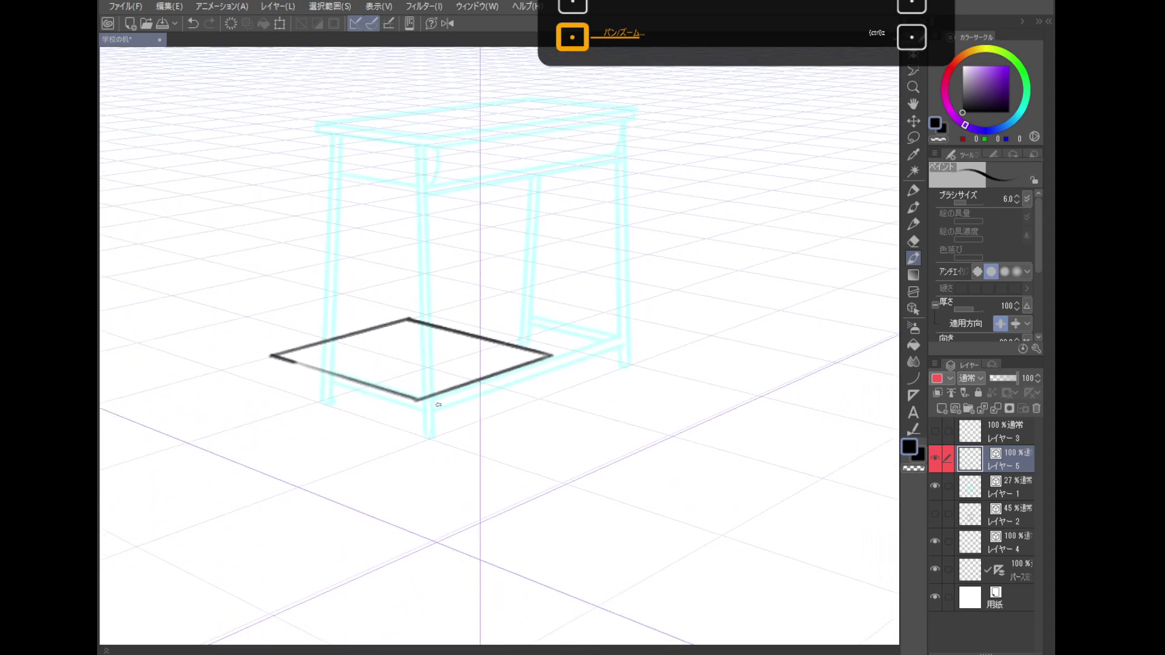
pyautogui.moveTo(399, 331); pyautogui.dragTo(409, 415)
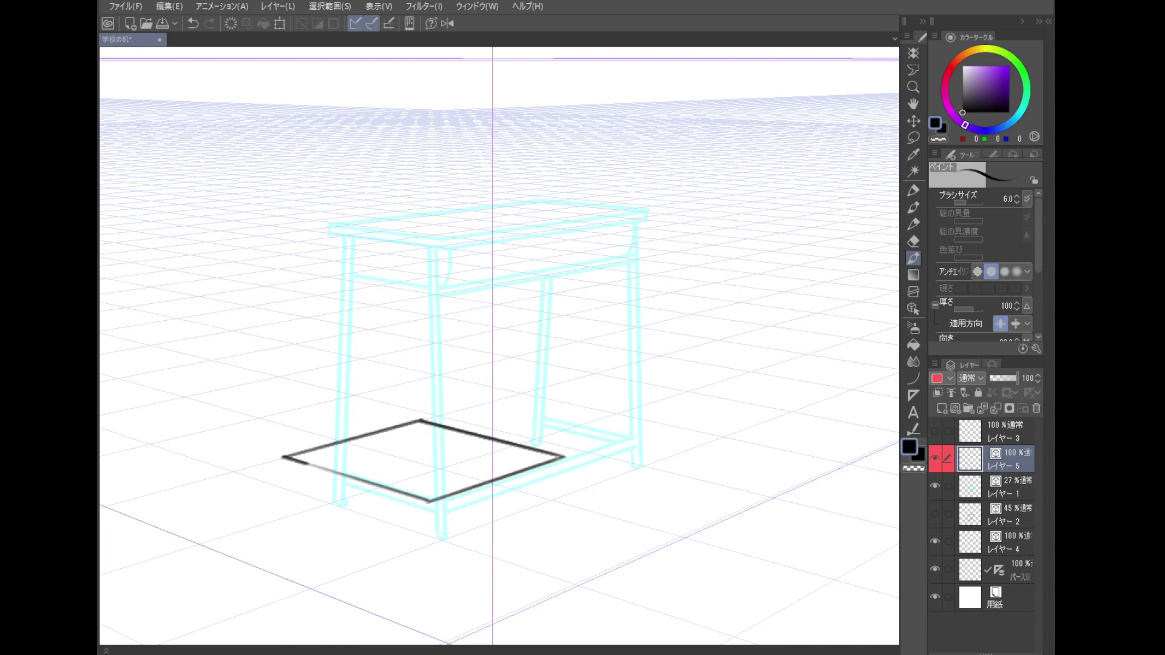
pyautogui.moveTo(283, 457)
pyautogui.mouseDown()
pyautogui.moveTo(270, 308)
pyautogui.moveTo(279, 179)
pyautogui.mouseUp()
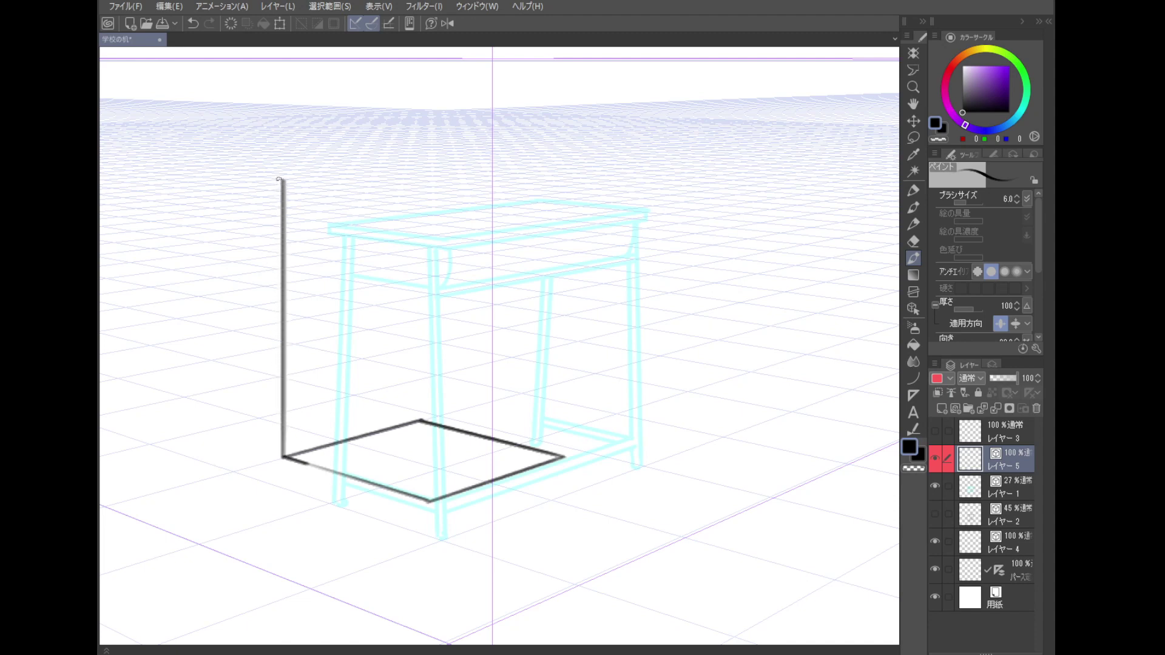
pyautogui.moveTo(366, 211); pyautogui.dragTo(310, 233)
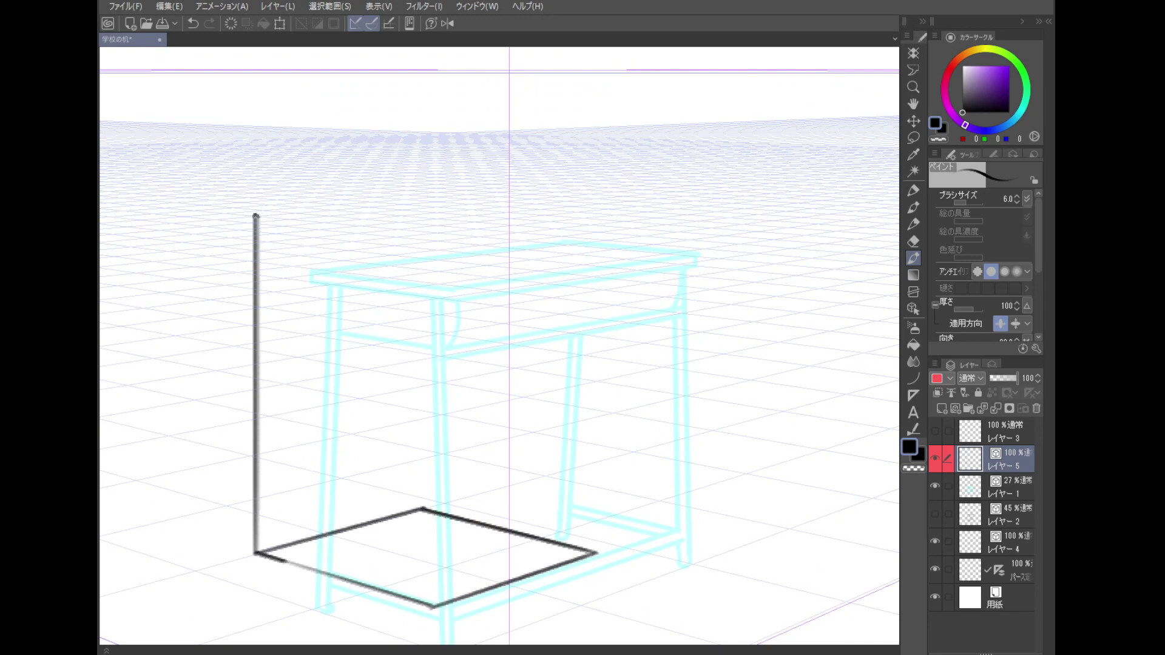
pyautogui.moveTo(255, 216); pyautogui.dragTo(466, 196)
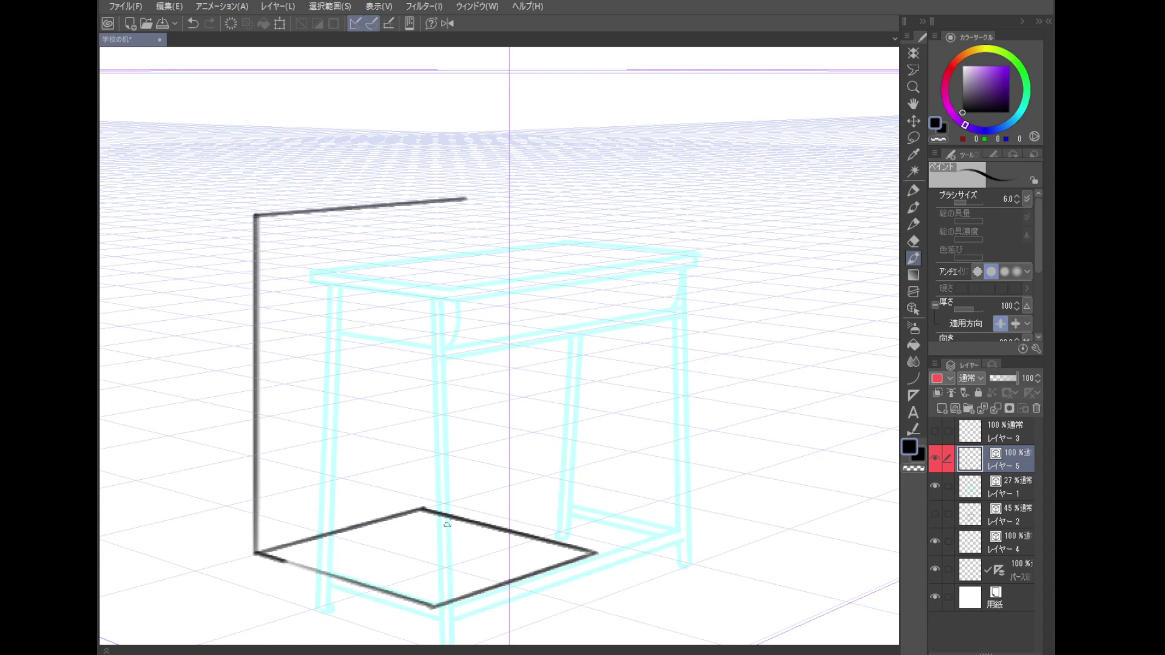
pyautogui.moveTo(424, 509); pyautogui.dragTo(424, 185)
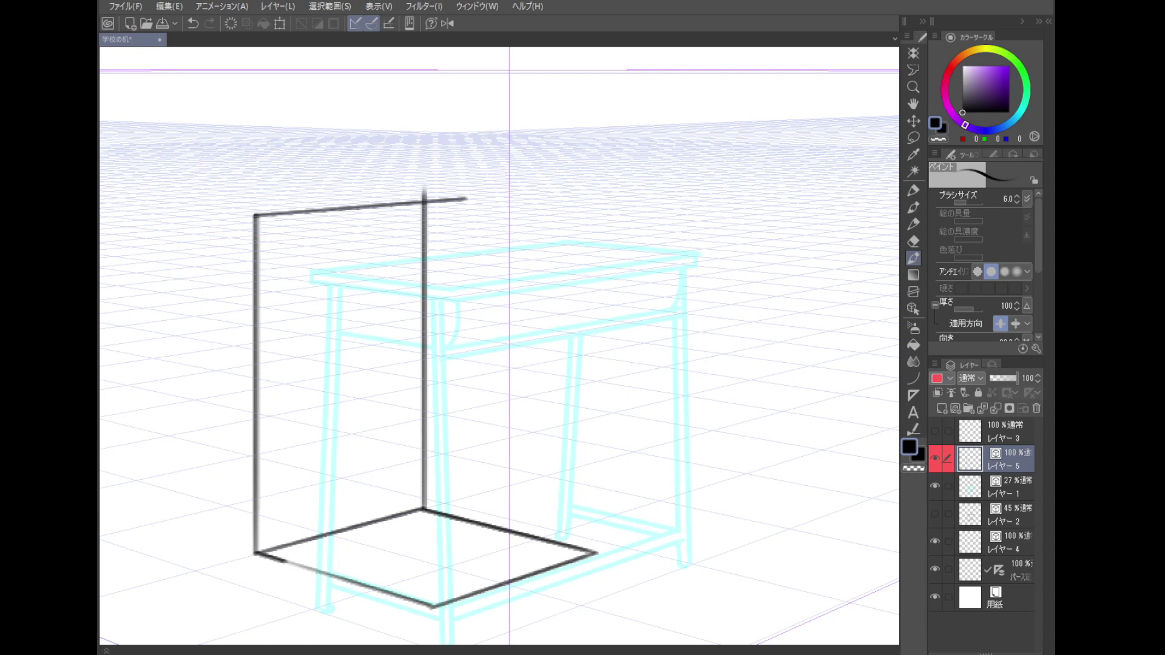
# - Complete the box above the floor rectangle by drawing the other three top edges and the near and right vertical edges
pyautogui.moveTo(256, 215); pyautogui.dragTo(668, 250)
pyautogui.moveTo(424, 202); pyautogui.dragTo(651, 184)
pyautogui.moveTo(424, 202)
pyautogui.mouseDown()
pyautogui.moveTo(620, 267)
pyautogui.moveTo(606, 296)
pyautogui.mouseUp()
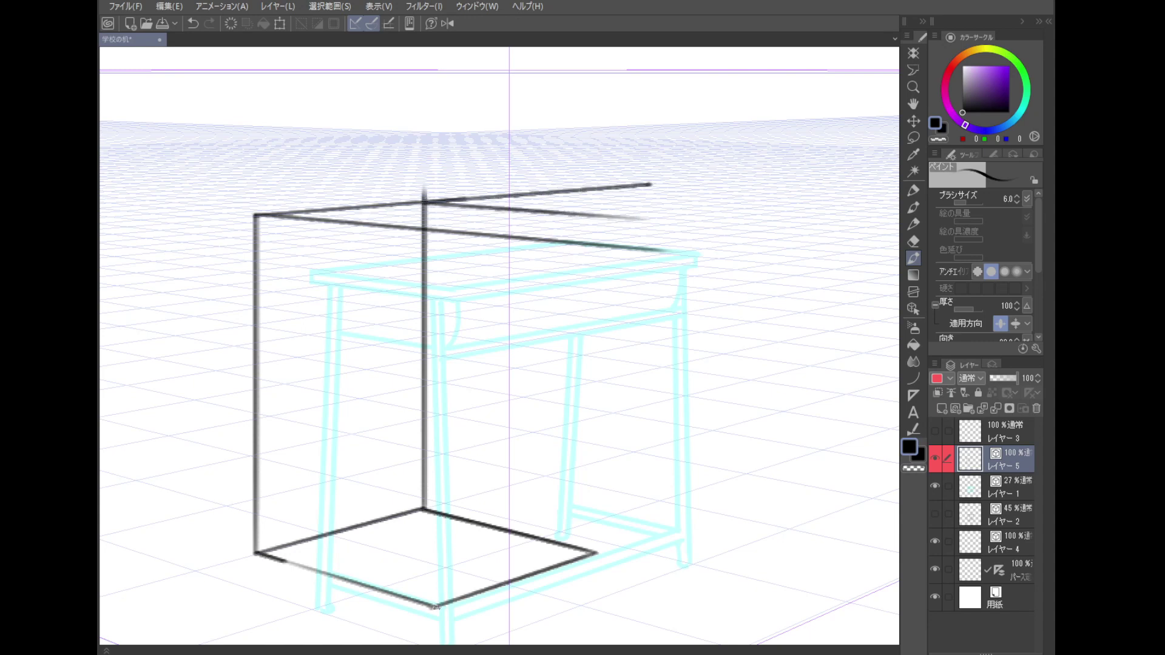
pyautogui.moveTo(434, 606); pyautogui.dragTo(437, 225)
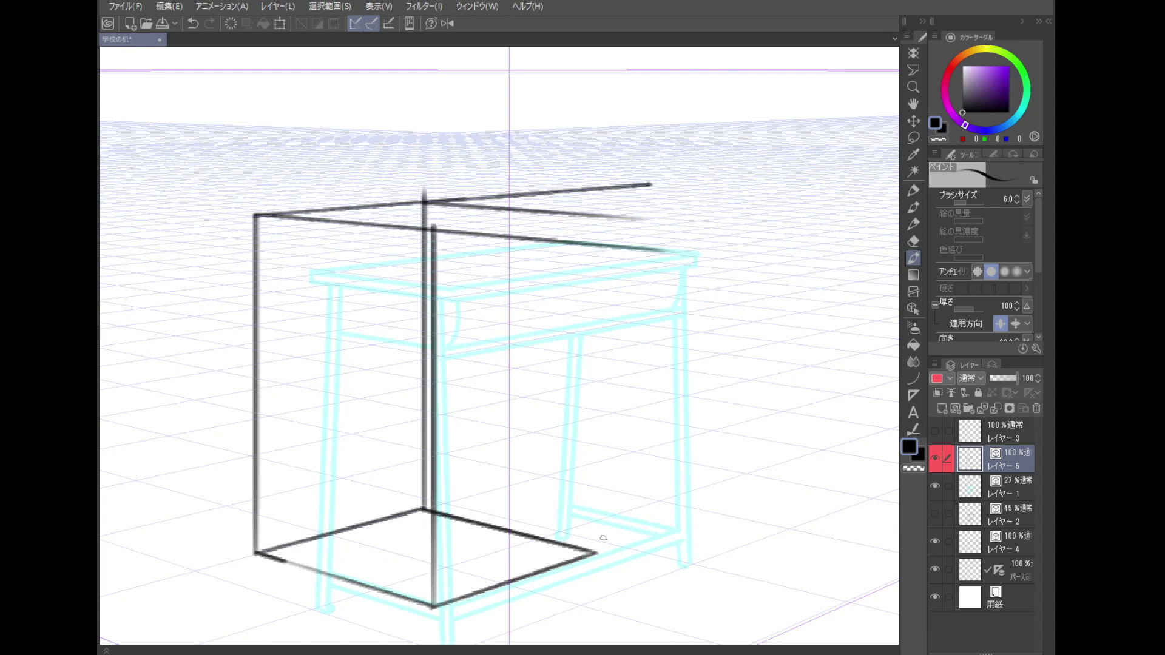
pyautogui.moveTo(591, 552)
pyautogui.mouseDown()
pyautogui.moveTo(579, 318)
pyautogui.moveTo(595, 196)
pyautogui.mouseUp()
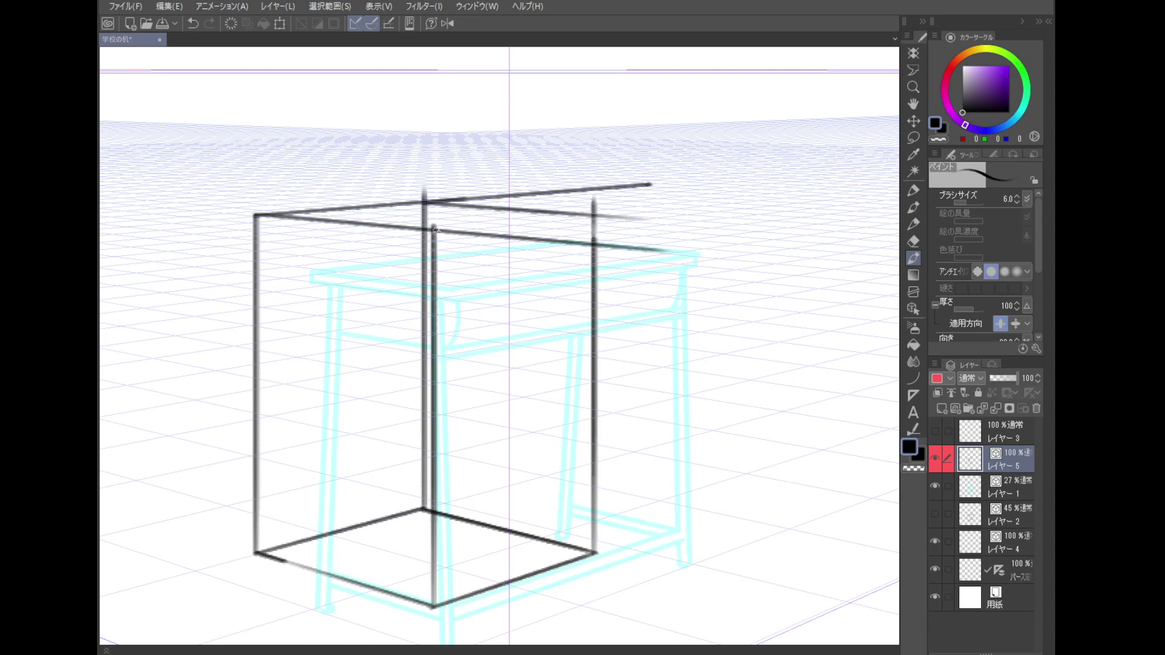
pyautogui.moveTo(434, 229); pyautogui.dragTo(595, 214)
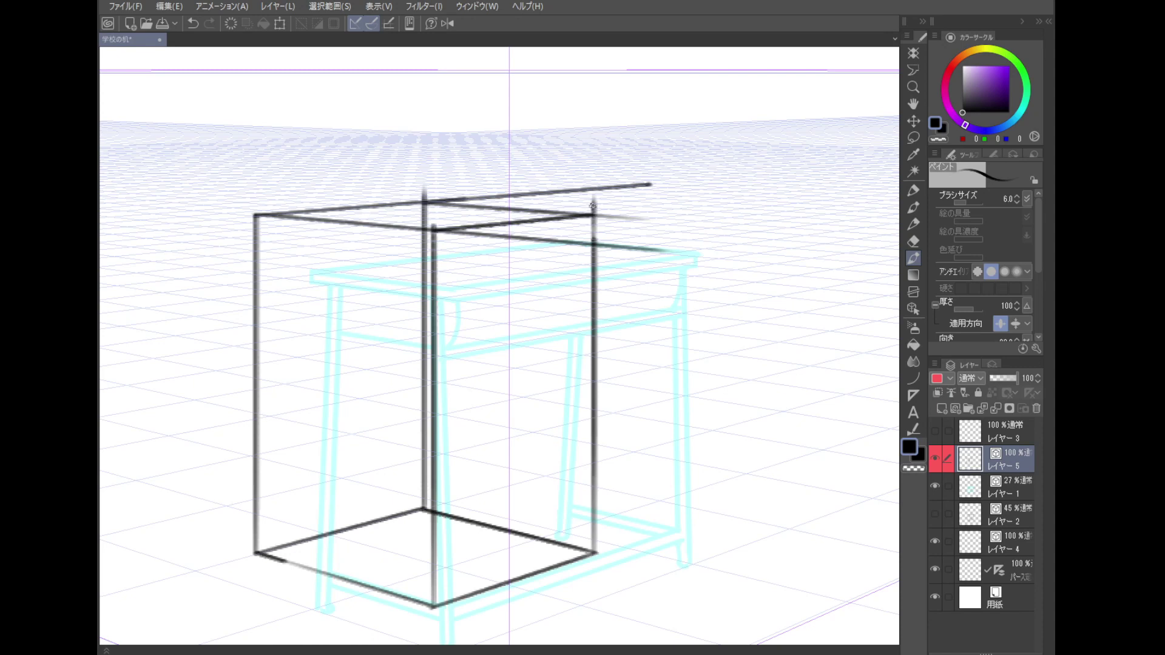
# - Erase the line ends overshooting the box's back and right top corners with the vector eraser
pyautogui.click(915, 239)
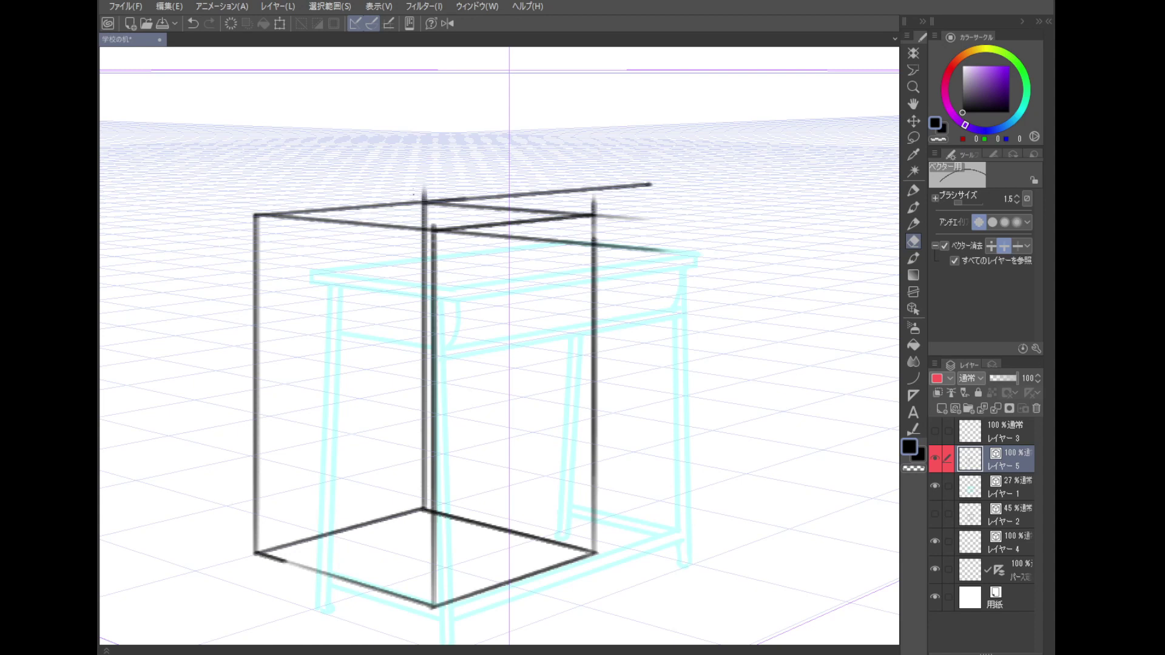
pyautogui.click(424, 193)
pyautogui.click(530, 191)
pyautogui.click(592, 196)
pyautogui.click(616, 186)
pyautogui.moveTo(620, 216); pyautogui.dragTo(624, 259)
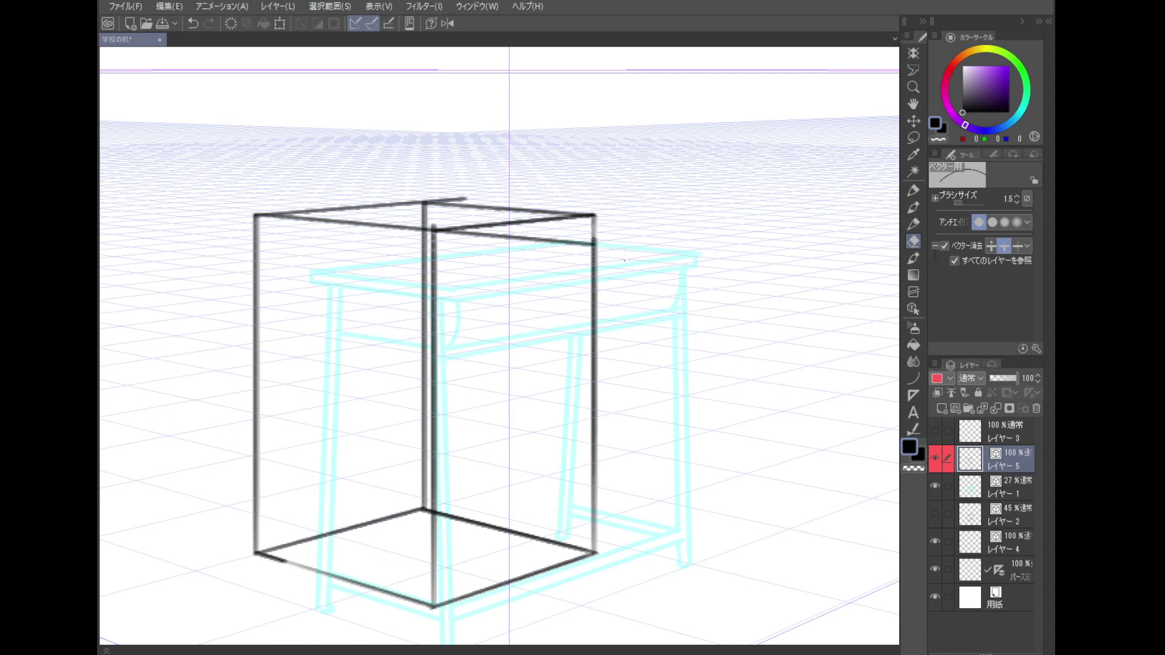
# - Erase the leftover extension of the near-left top edge and the remaining overshoots at the box's back and near corners
pyautogui.moveTo(565, 238); pyautogui.dragTo(444, 206)
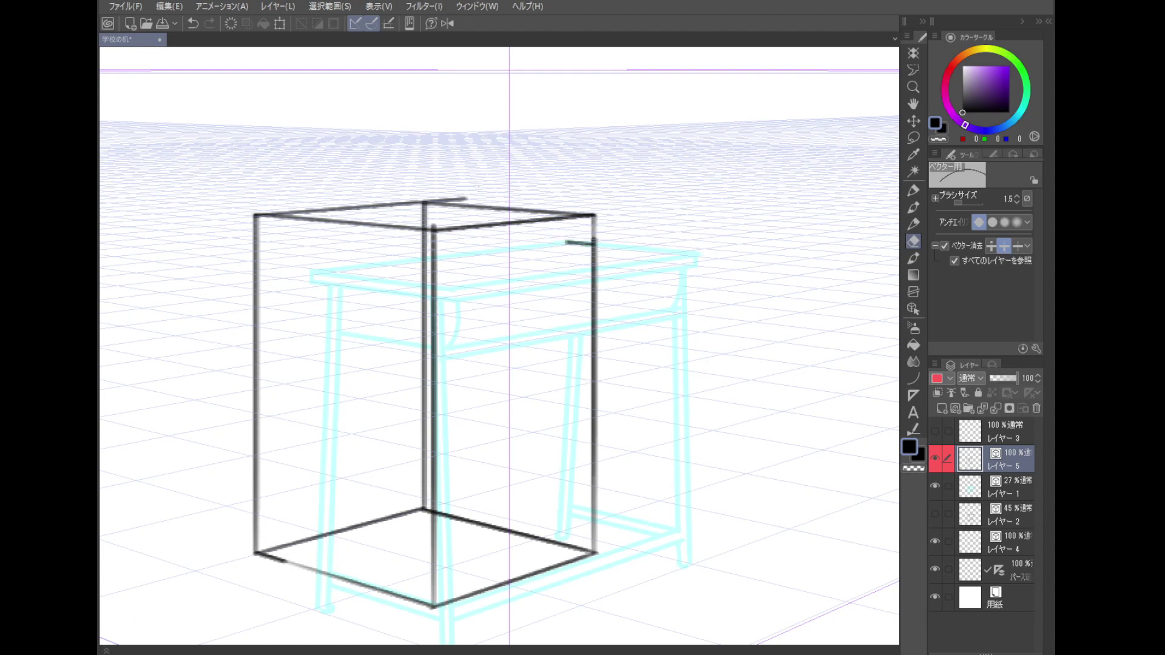
pyautogui.click(450, 199)
pyautogui.moveTo(580, 232); pyautogui.dragTo(516, 242)
pyautogui.click(572, 242)
pyautogui.click(435, 229)
pyautogui.moveTo(417, 515); pyautogui.dragTo(463, 228)
pyautogui.moveTo(434, 389); pyautogui.dragTo(379, 338)
pyautogui.moveTo(340, 304); pyautogui.dragTo(447, 264)
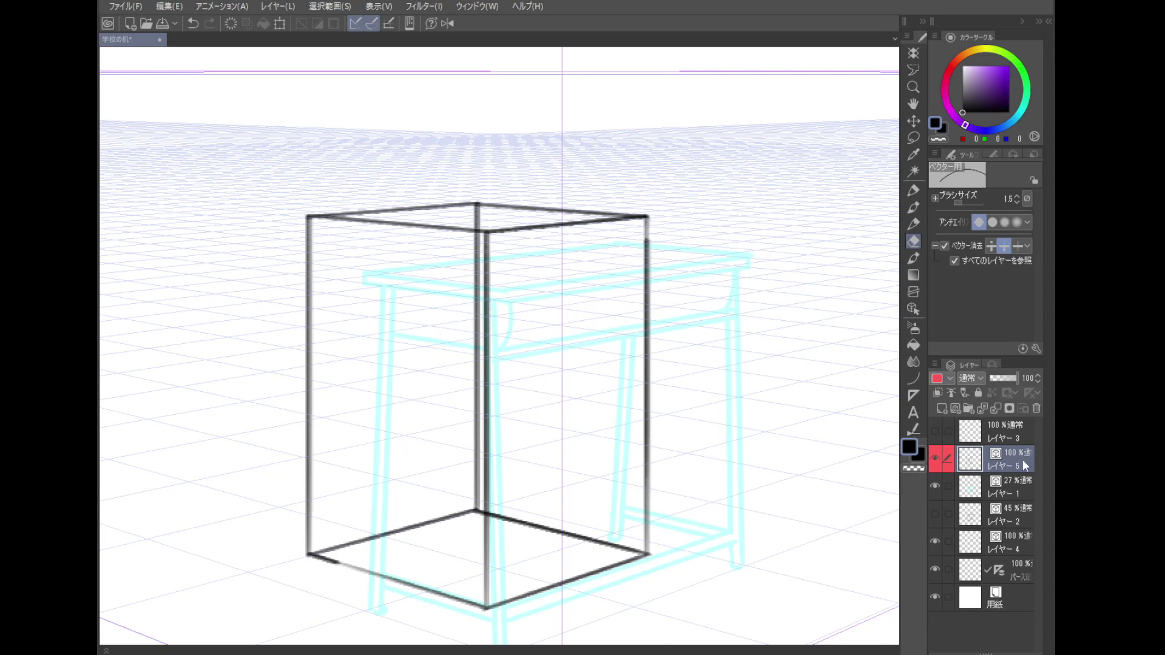
# - Lower レイヤー 5 to 51% opacity and add a new vector layer above it, ready for the ペイント brush
pyautogui.click(1006, 381)
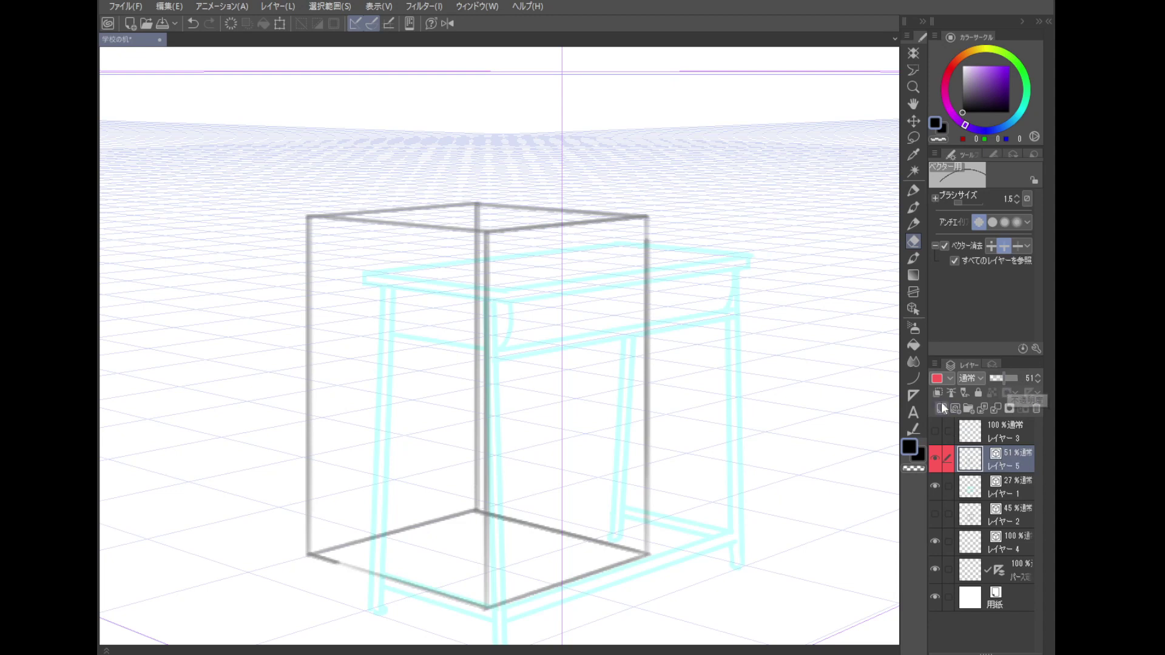
pyautogui.click(956, 408)
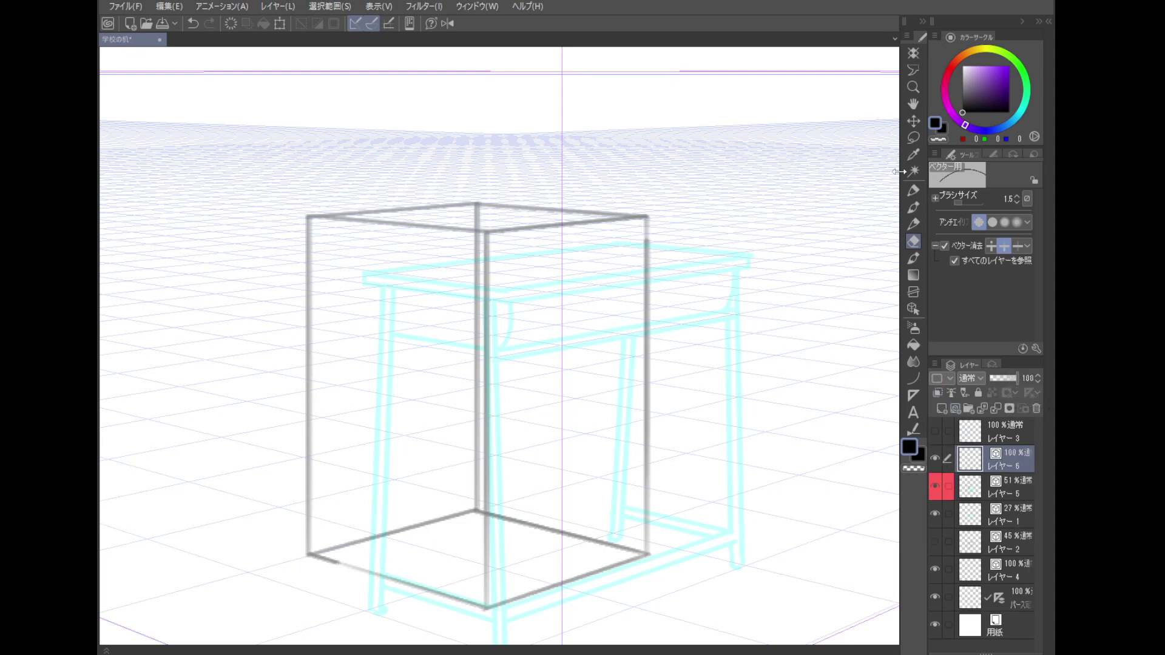
pyautogui.click(913, 258)
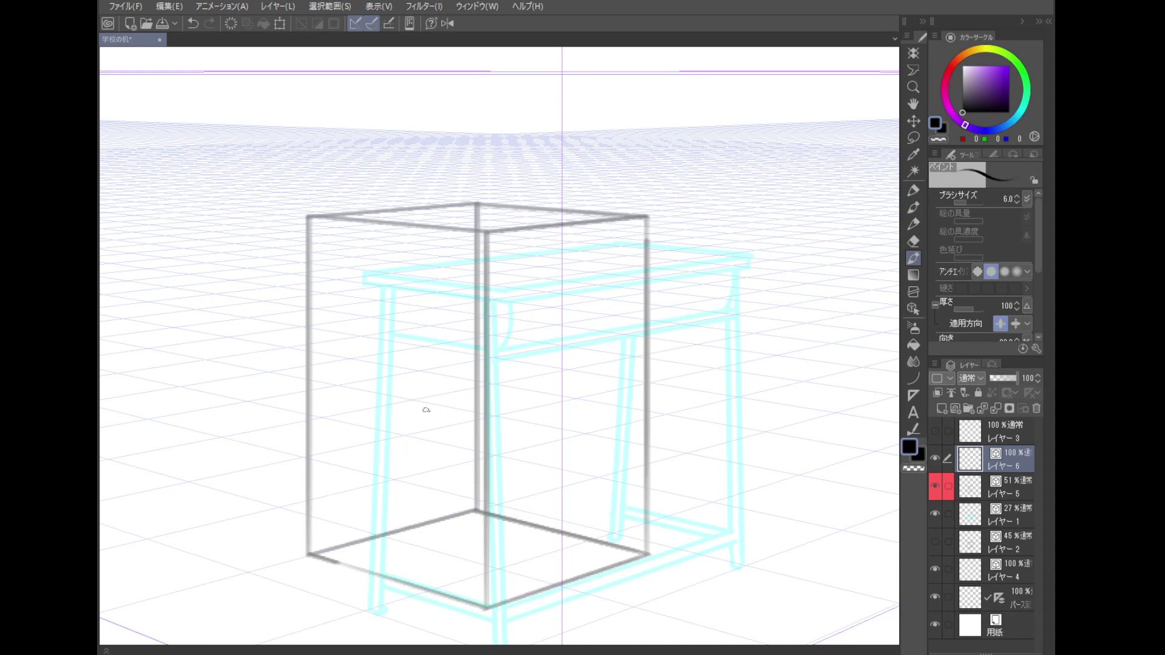
# - Draw a perspective line across the box's near-left face at about mid-height on the new vector layer
pyautogui.moveTo(439, 461); pyautogui.dragTo(461, 390)
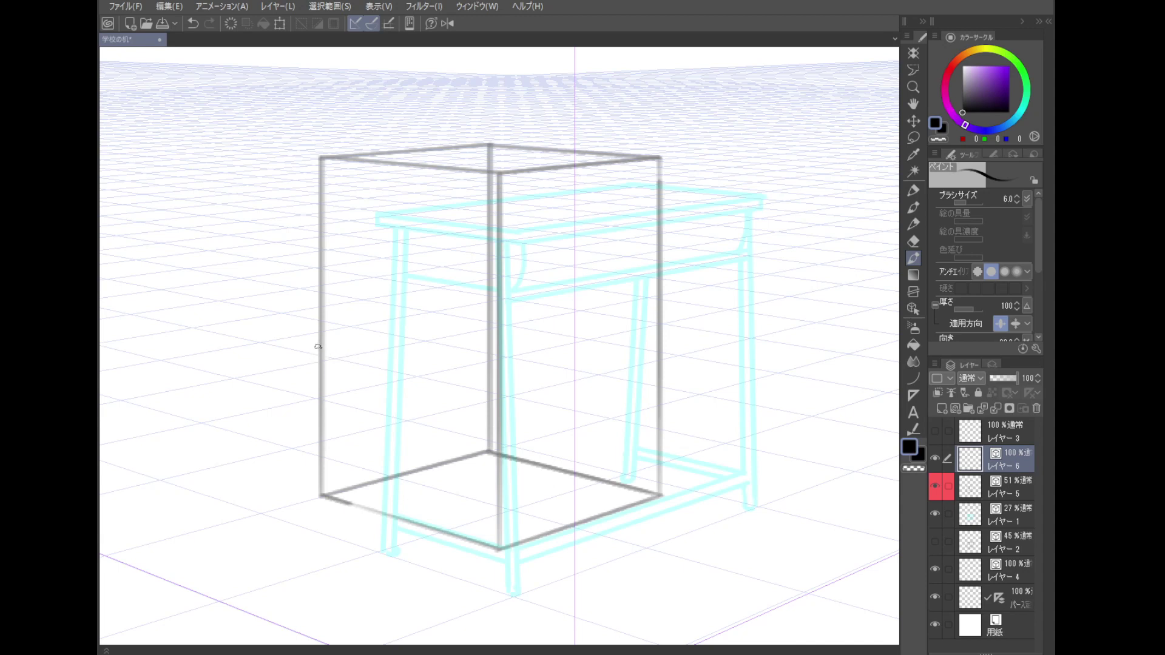
pyautogui.moveTo(328, 350); pyautogui.dragTo(519, 389)
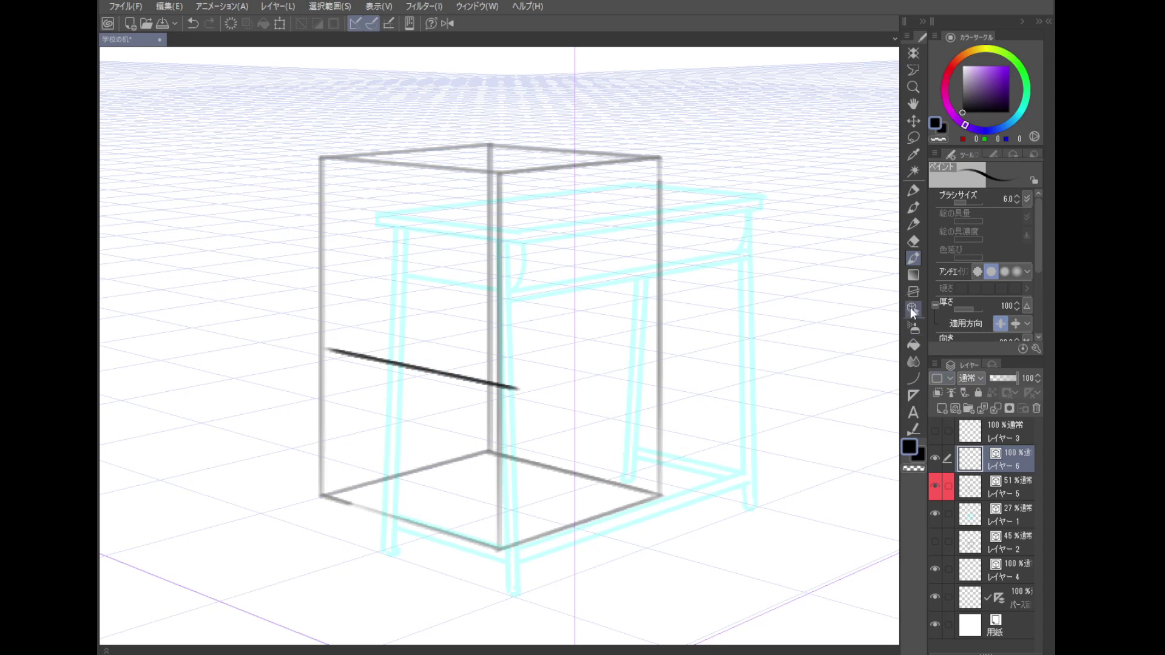
pyautogui.moveTo(637, 455); pyautogui.dragTo(640, 448)
pyautogui.scroll(-3, 749, 273)
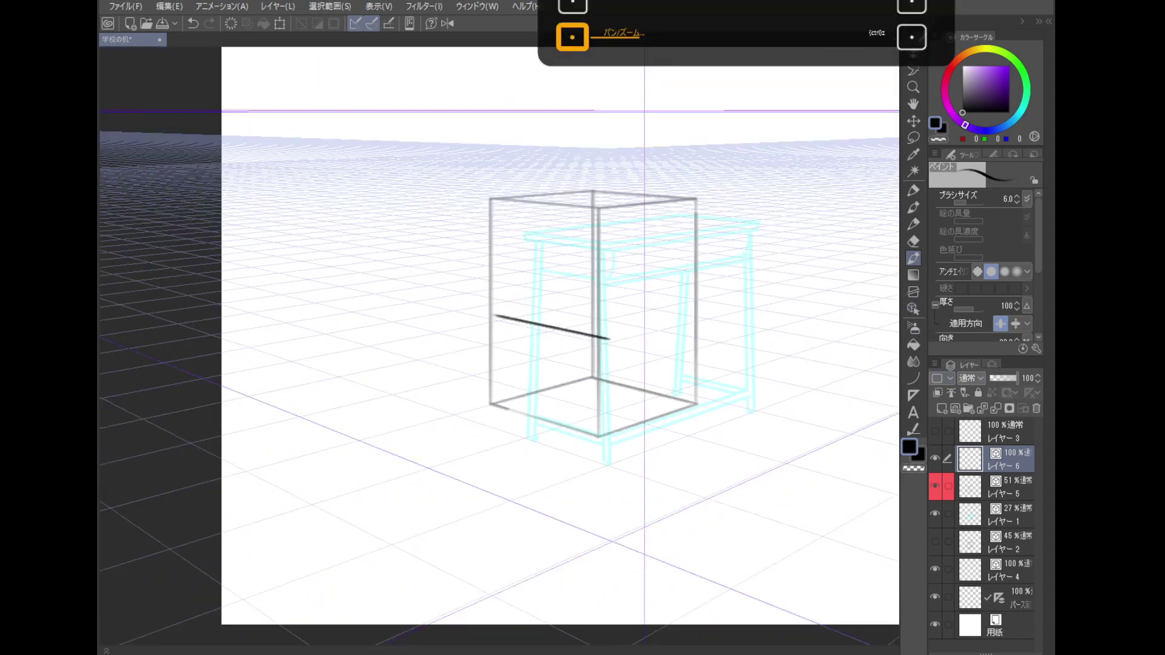
# - Select the perspective ruler with the Object tool and turn off the display of its perspective grid
pyautogui.click(914, 309)
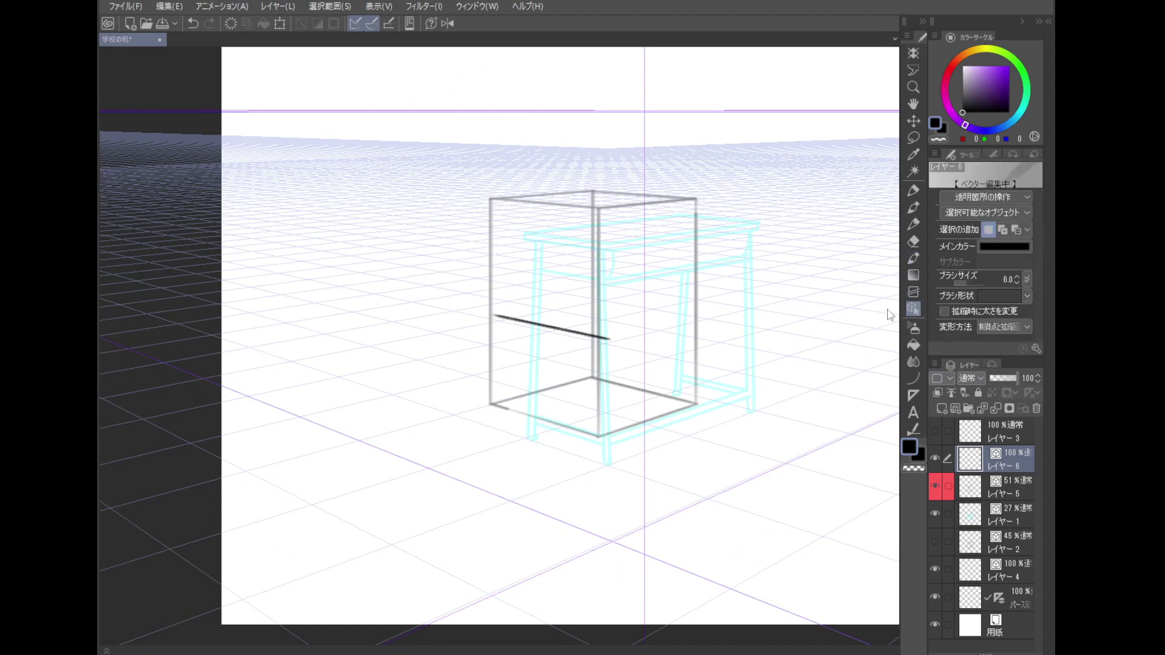
pyautogui.click(610, 113)
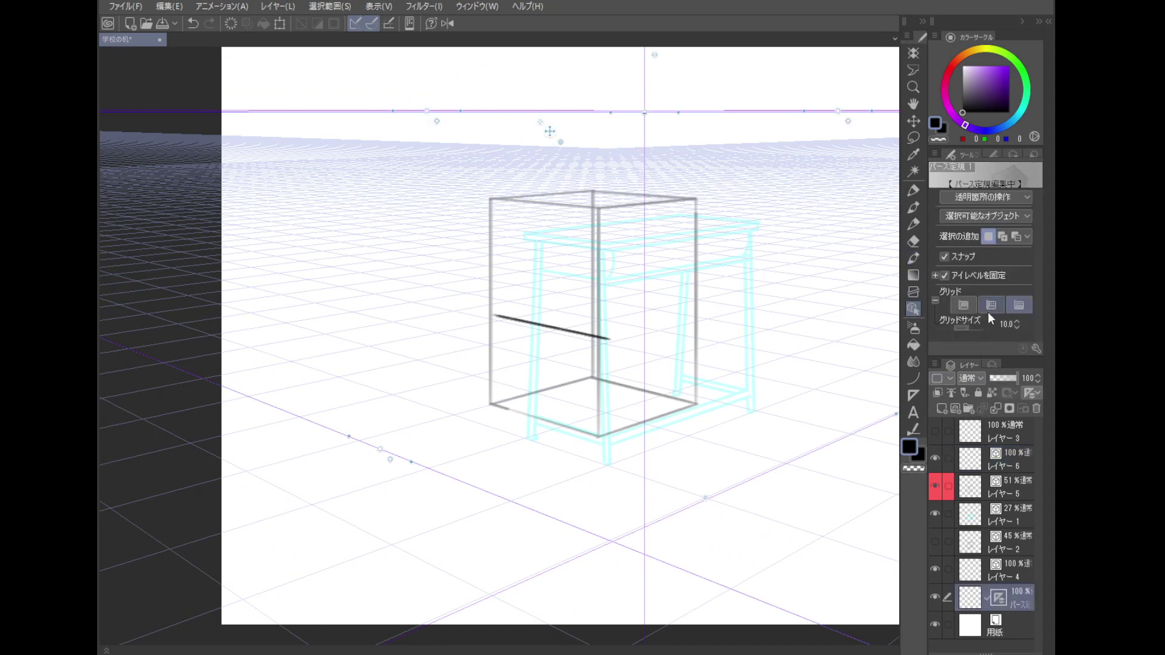
pyautogui.click(1022, 309)
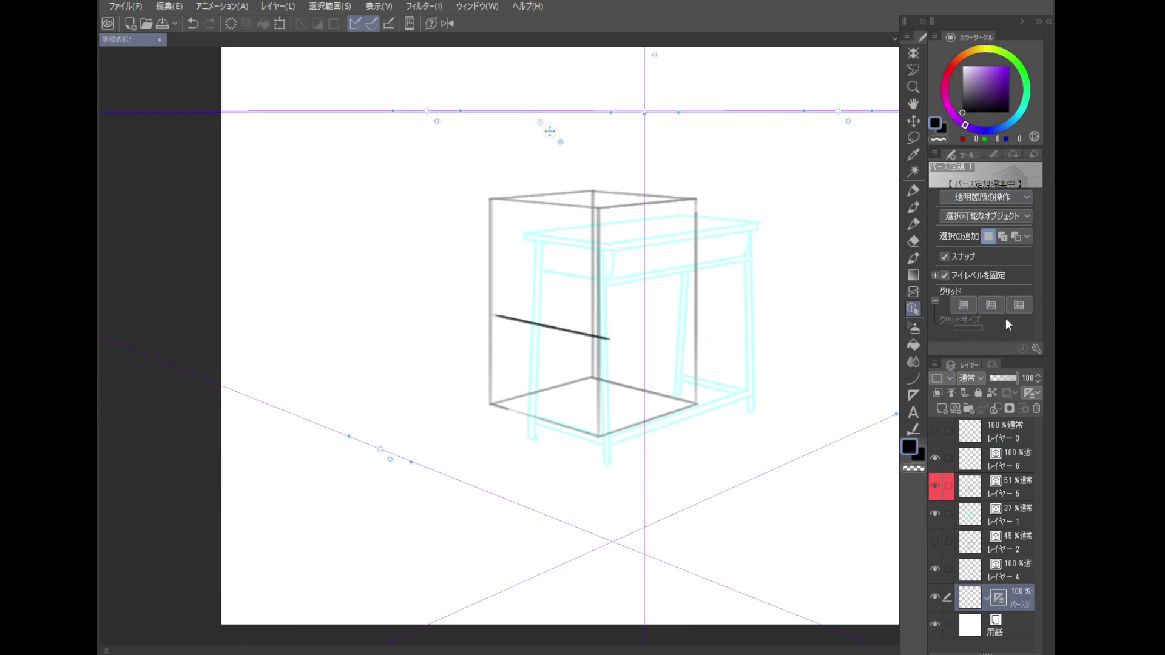
pyautogui.click(1021, 306)
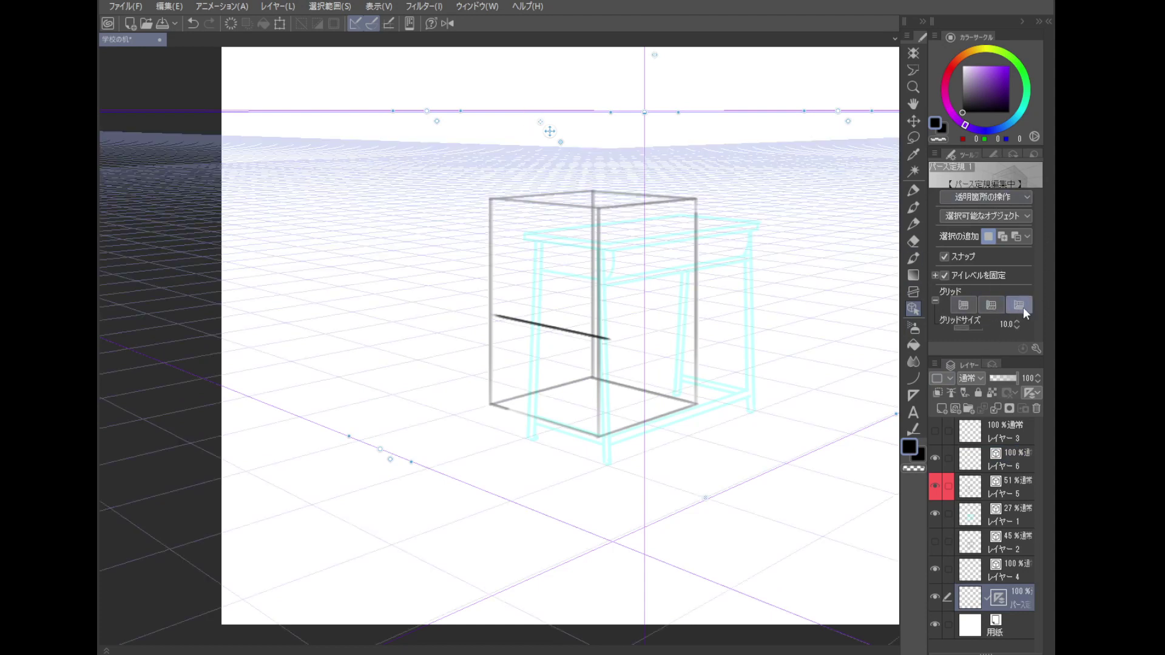
pyautogui.click(1022, 306)
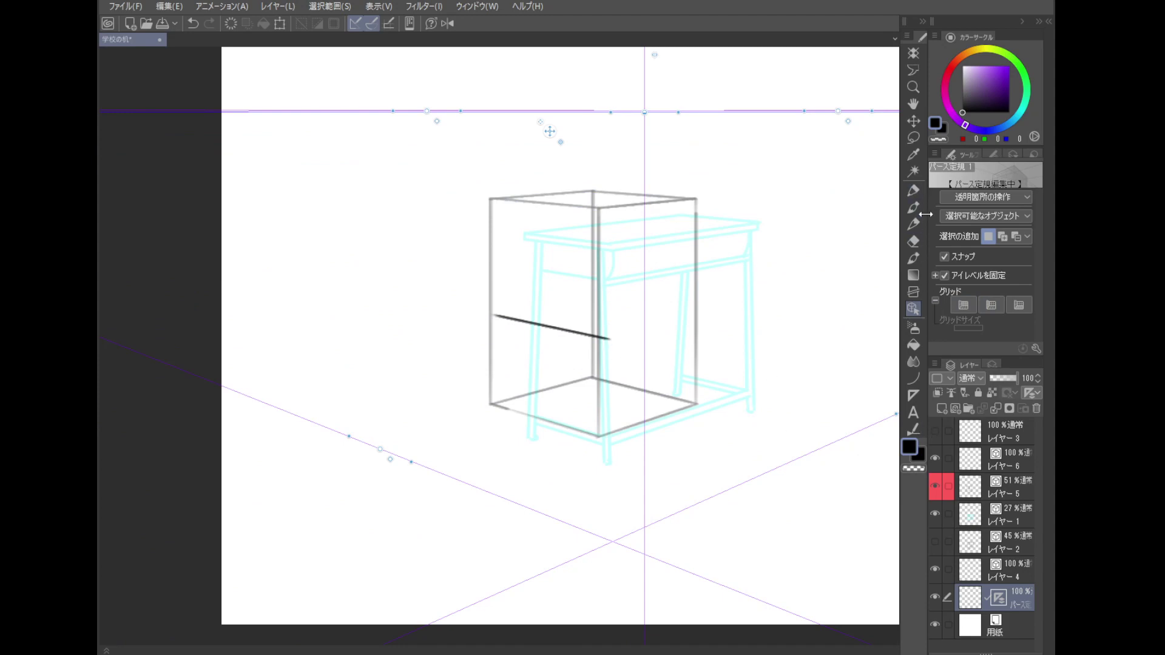
# - On レイヤー 6, complete the chair seat's outline across the box with the ペイント brush and add parallel lower edges for its thickness
pyautogui.click(913, 258)
pyautogui.moveTo(563, 328); pyautogui.dragTo(508, 305)
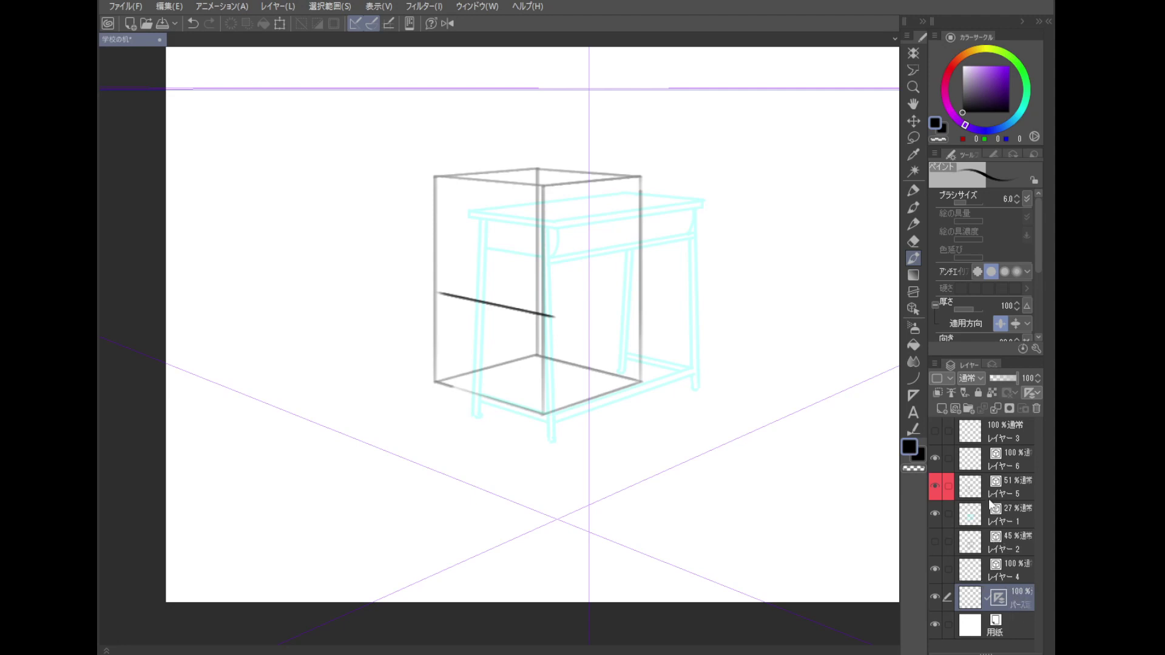
pyautogui.click(1008, 461)
pyautogui.scroll(3, 619, 278)
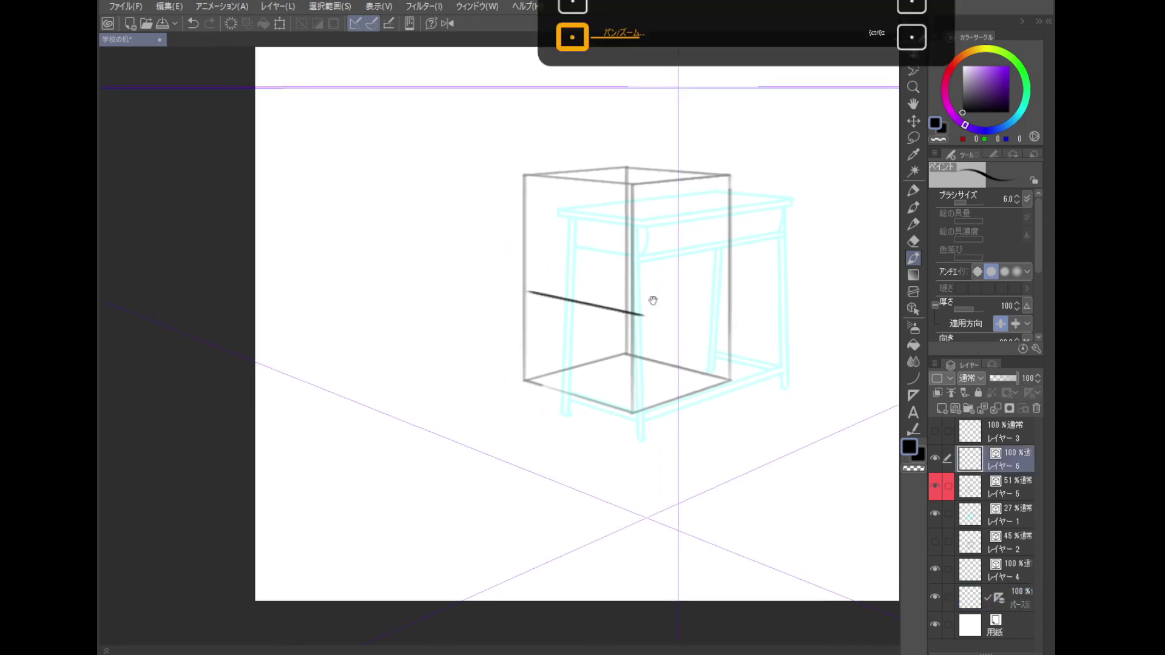
pyautogui.scroll(1, 639, 332)
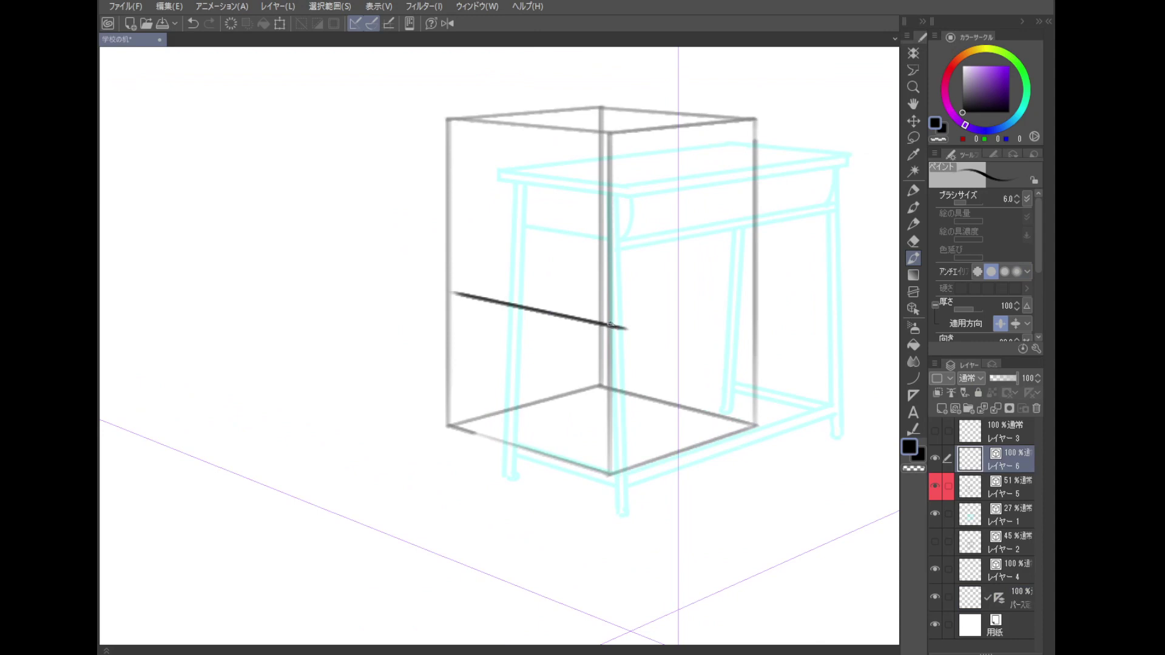
pyautogui.moveTo(610, 323); pyautogui.dragTo(779, 286)
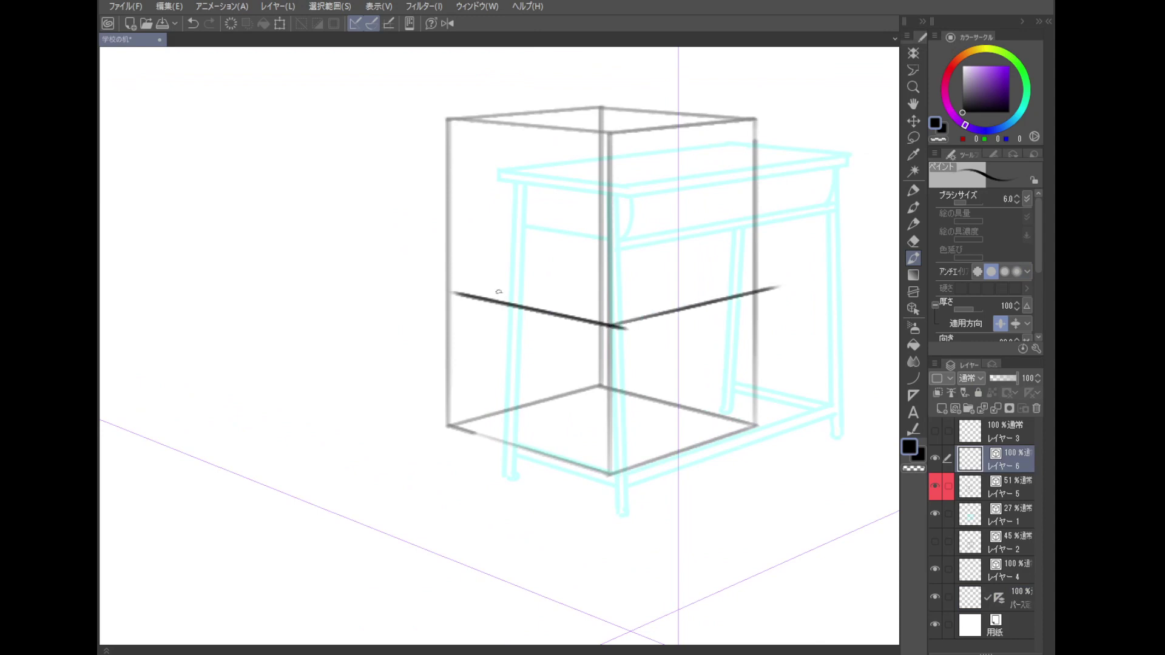
pyautogui.moveTo(449, 291)
pyautogui.mouseDown()
pyautogui.moveTo(620, 259)
pyautogui.moveTo(783, 292)
pyautogui.mouseUp()
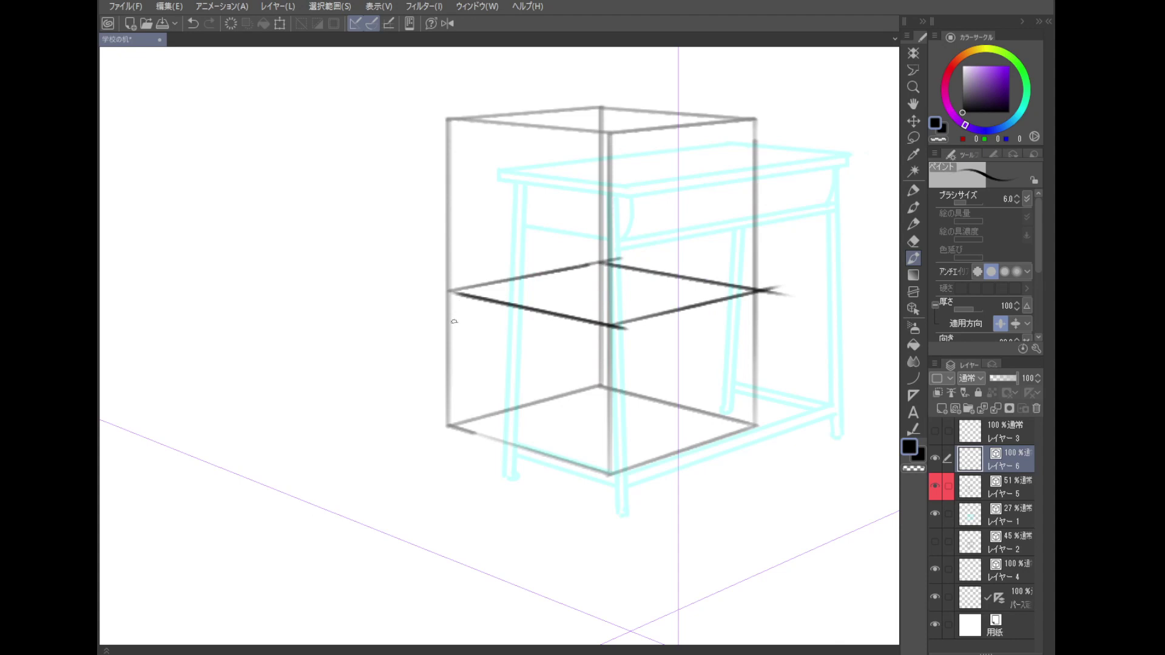
pyautogui.moveTo(446, 291)
pyautogui.mouseDown()
pyautogui.moveTo(448, 315)
pyautogui.moveTo(453, 297)
pyautogui.moveTo(457, 310)
pyautogui.moveTo(446, 308)
pyautogui.moveTo(490, 322)
pyautogui.moveTo(533, 330)
pyautogui.moveTo(447, 299)
pyautogui.moveTo(620, 339)
pyautogui.moveTo(609, 337)
pyautogui.moveTo(781, 295)
pyautogui.mouseUp()
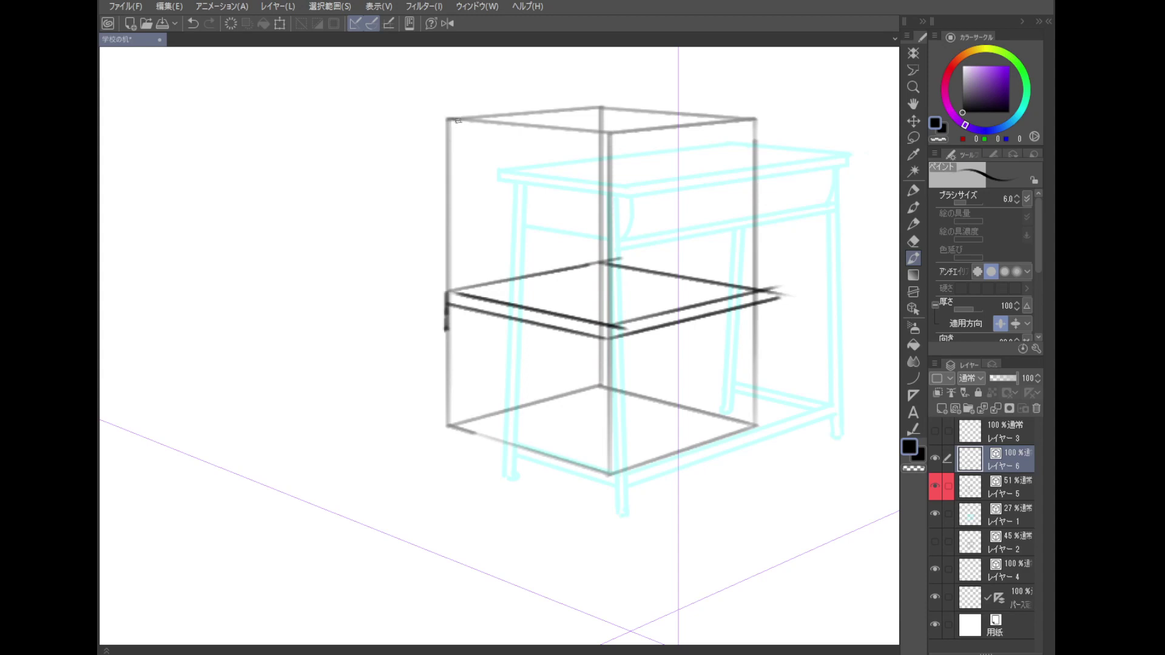
# - Draw vertical lines for the chair's legs at the box's left, near, right and back corners
pyautogui.moveTo(457, 122); pyautogui.dragTo(457, 425)
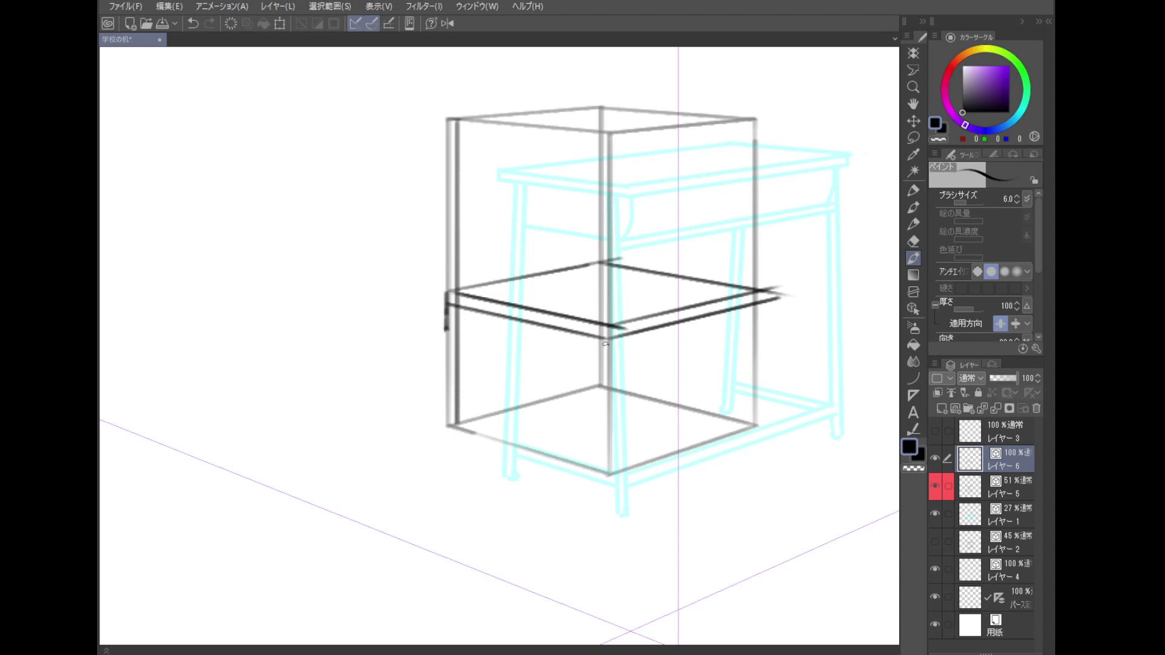
pyautogui.moveTo(605, 344); pyautogui.dragTo(603, 475)
pyautogui.moveTo(617, 338); pyautogui.dragTo(616, 475)
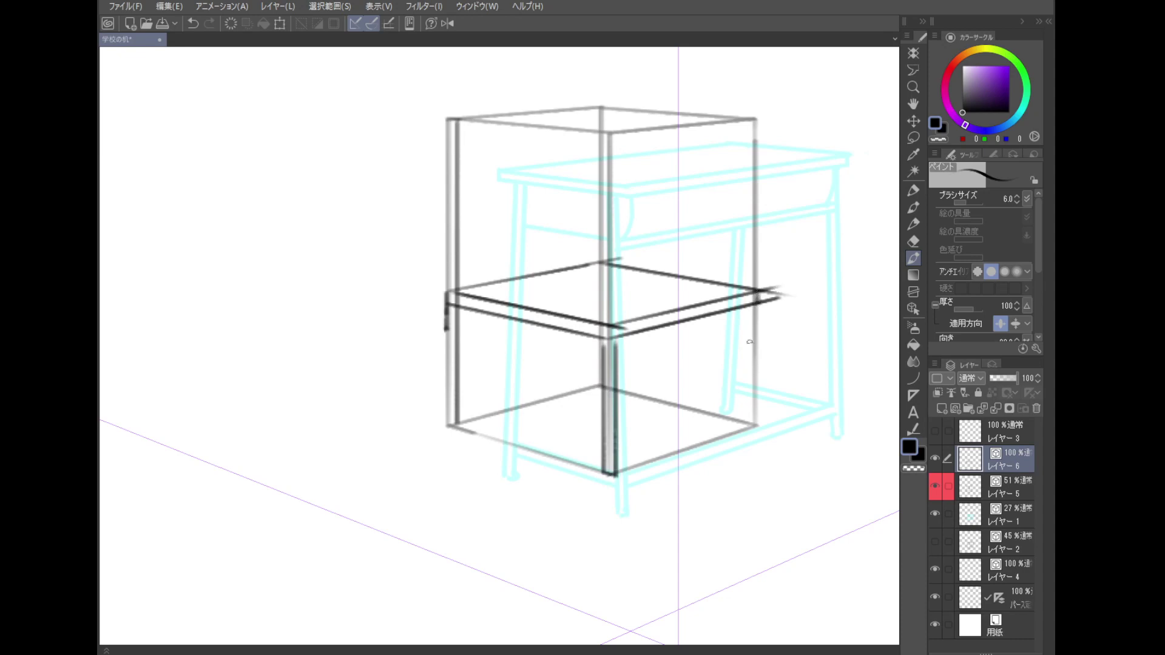
pyautogui.moveTo(745, 309); pyautogui.dragTo(745, 404)
pyautogui.hotkey('ctrl', 'z')
pyautogui.moveTo(756, 302); pyautogui.dragTo(753, 417)
pyautogui.hotkey('ctrl', 'z')
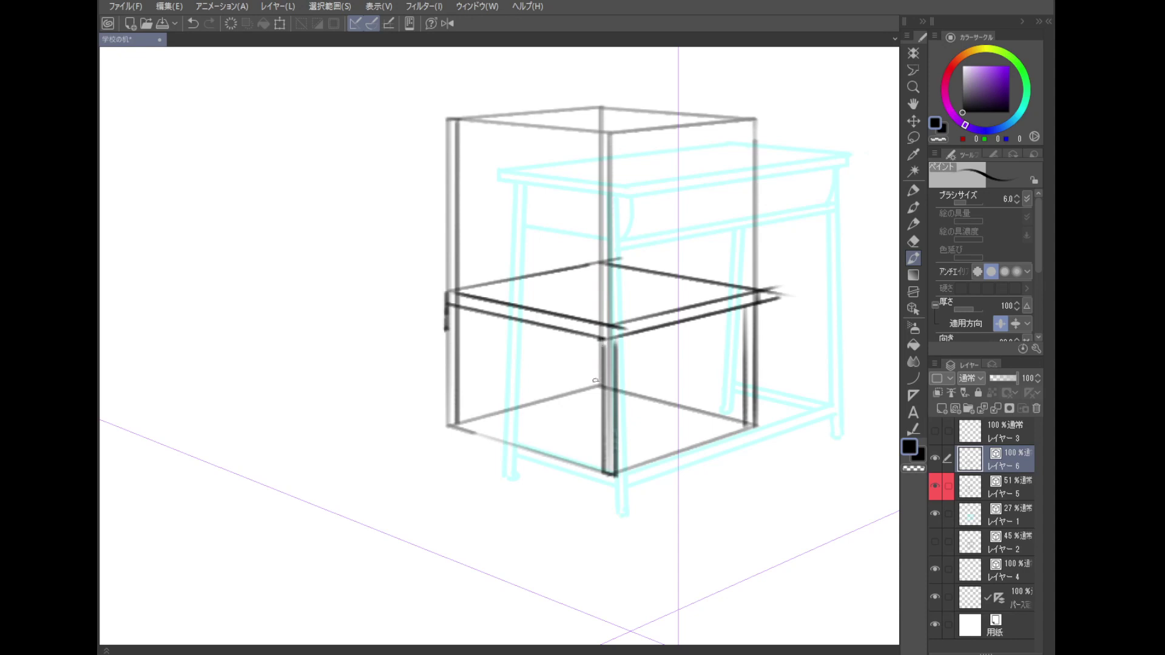
pyautogui.moveTo(599, 346); pyautogui.dragTo(598, 391)
# - Draw the chair's backrest above the seat's back-left edge with a doubled top rail, two doubled uprights and a lower edge line
pyautogui.moveTo(488, 308); pyautogui.dragTo(492, 320)
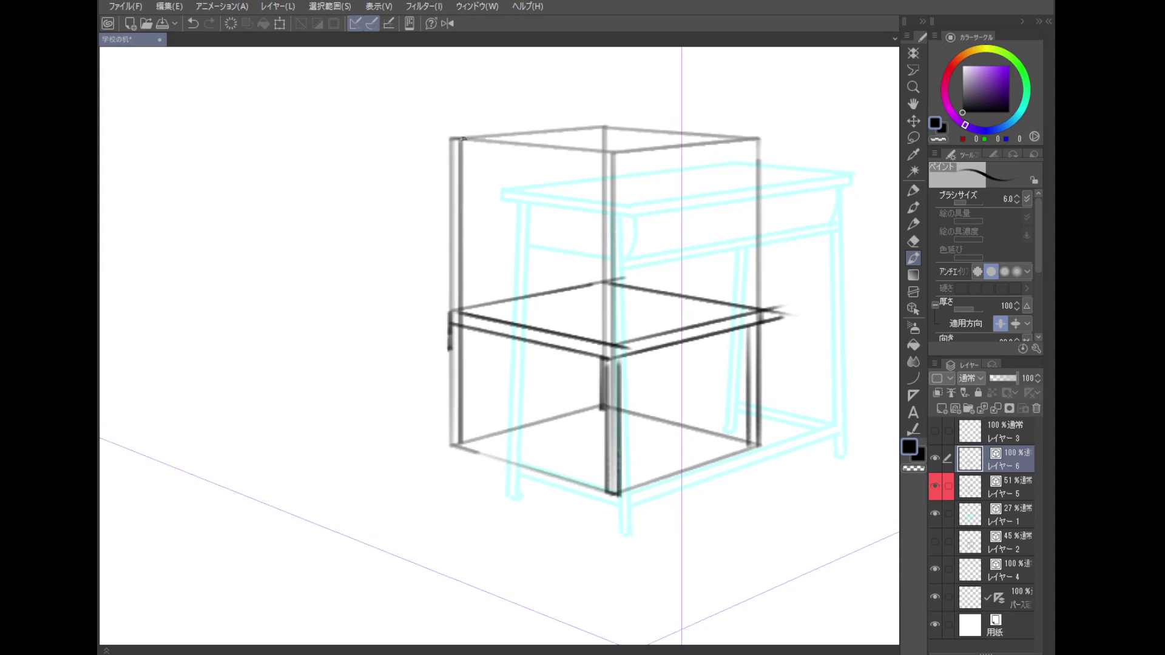
pyautogui.moveTo(464, 141); pyautogui.dragTo(607, 127)
pyautogui.moveTo(460, 138); pyautogui.dragTo(592, 125)
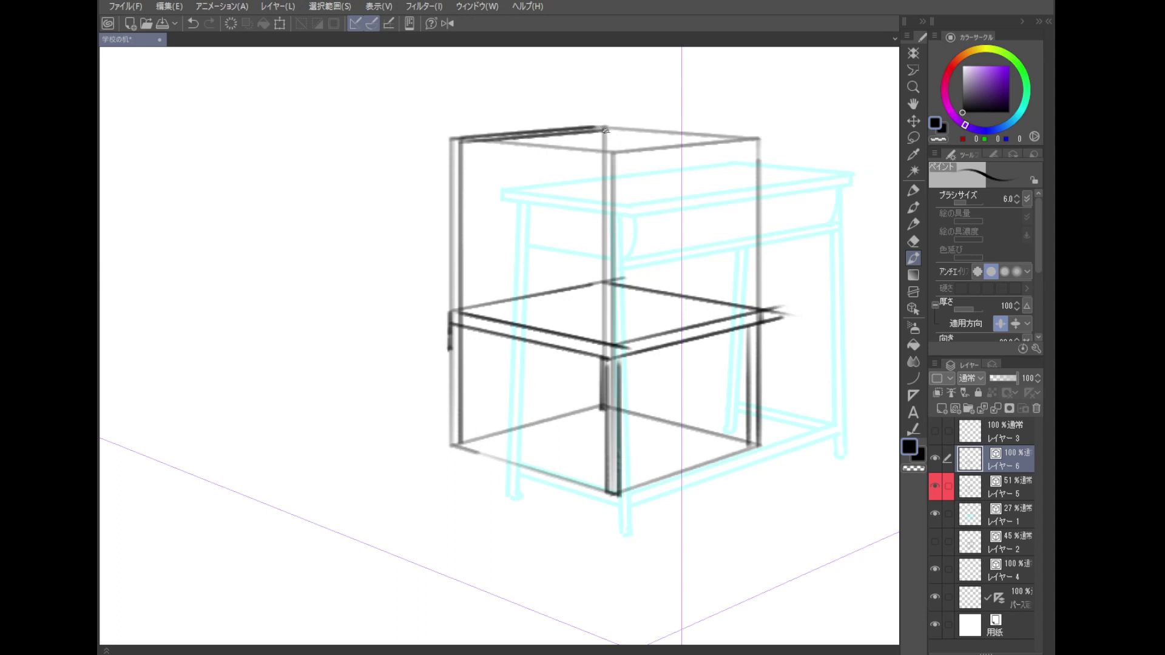
pyautogui.moveTo(591, 127); pyautogui.dragTo(607, 126)
pyautogui.moveTo(605, 137); pyautogui.dragTo(605, 278)
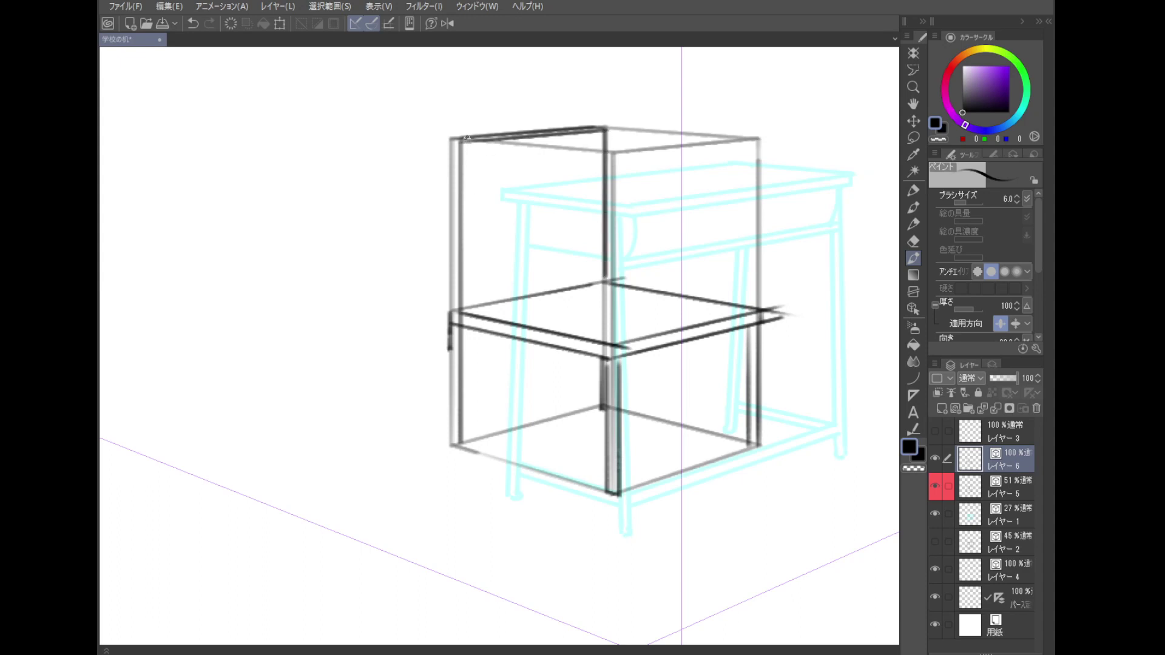
pyautogui.moveTo(465, 141); pyautogui.dragTo(468, 306)
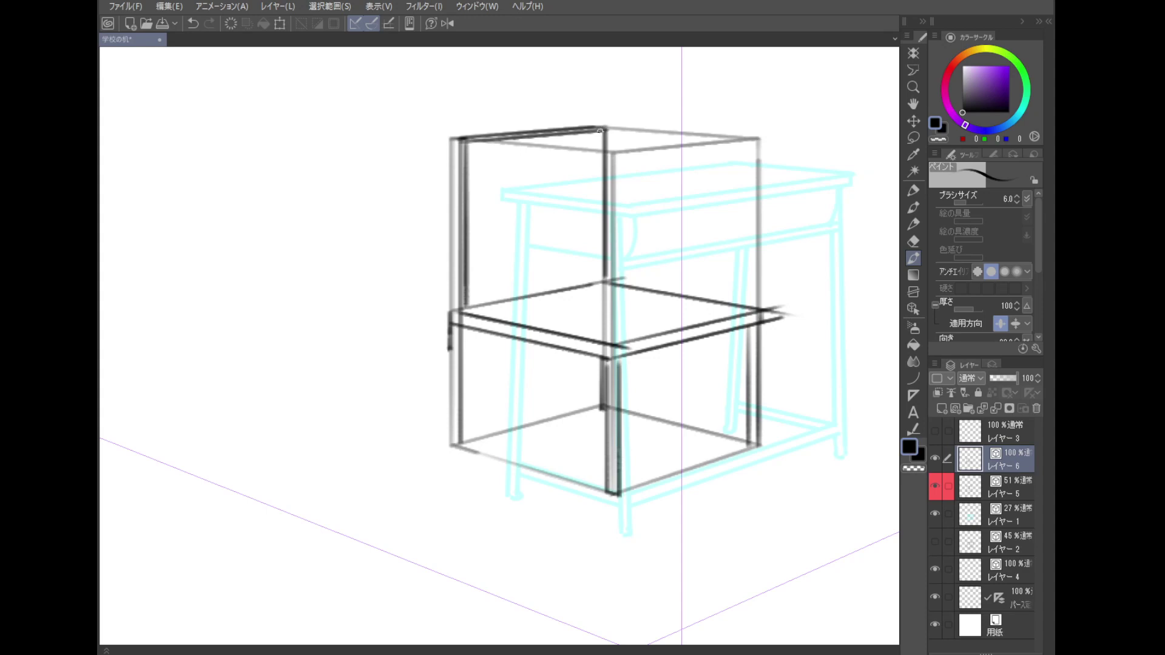
pyautogui.moveTo(601, 127); pyautogui.dragTo(603, 279)
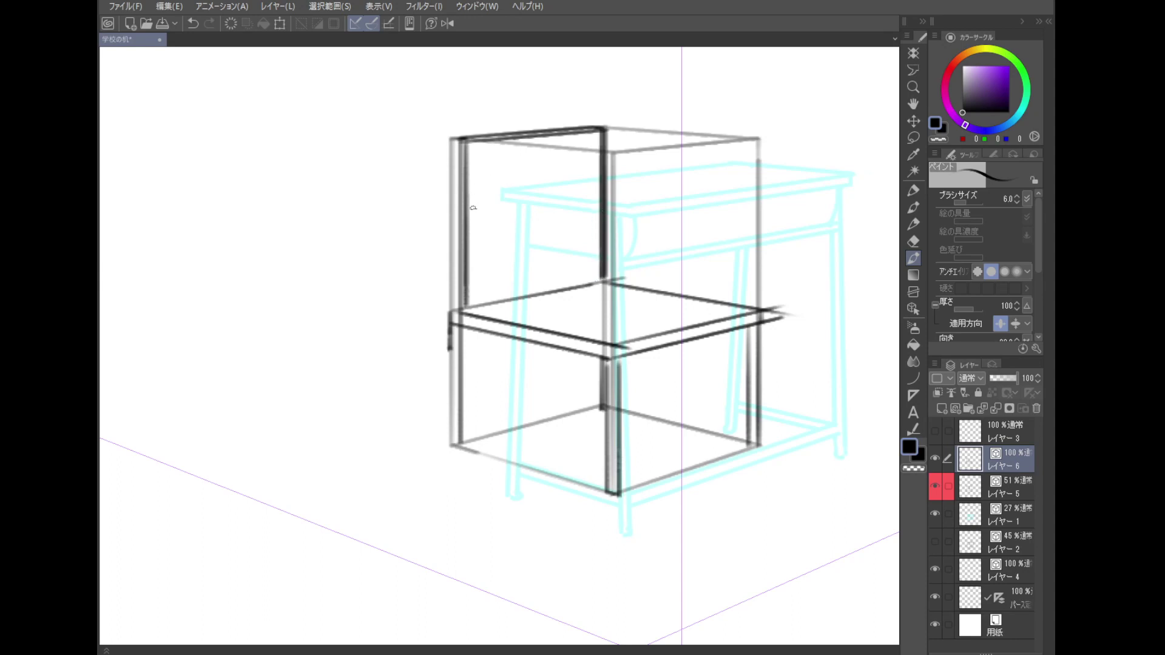
pyautogui.moveTo(471, 216); pyautogui.dragTo(607, 196)
# - On レイヤー 5, erase the box's top edges beyond the backrest with the vector eraser
pyautogui.scroll(-4, 488, 367)
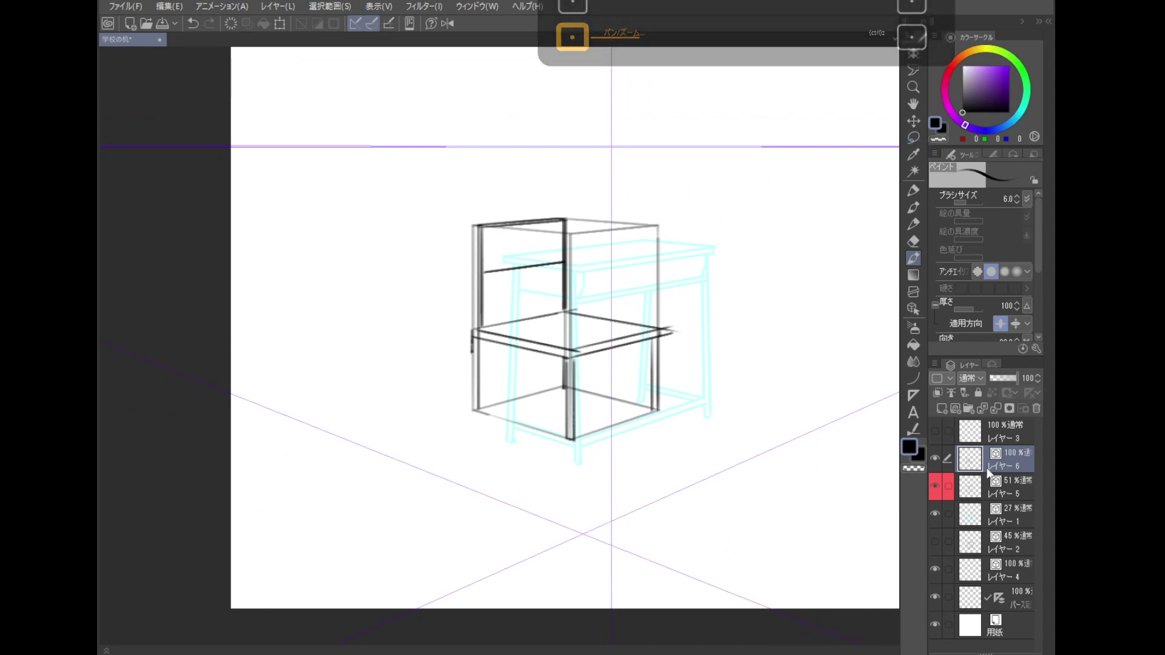
pyautogui.click(1011, 487)
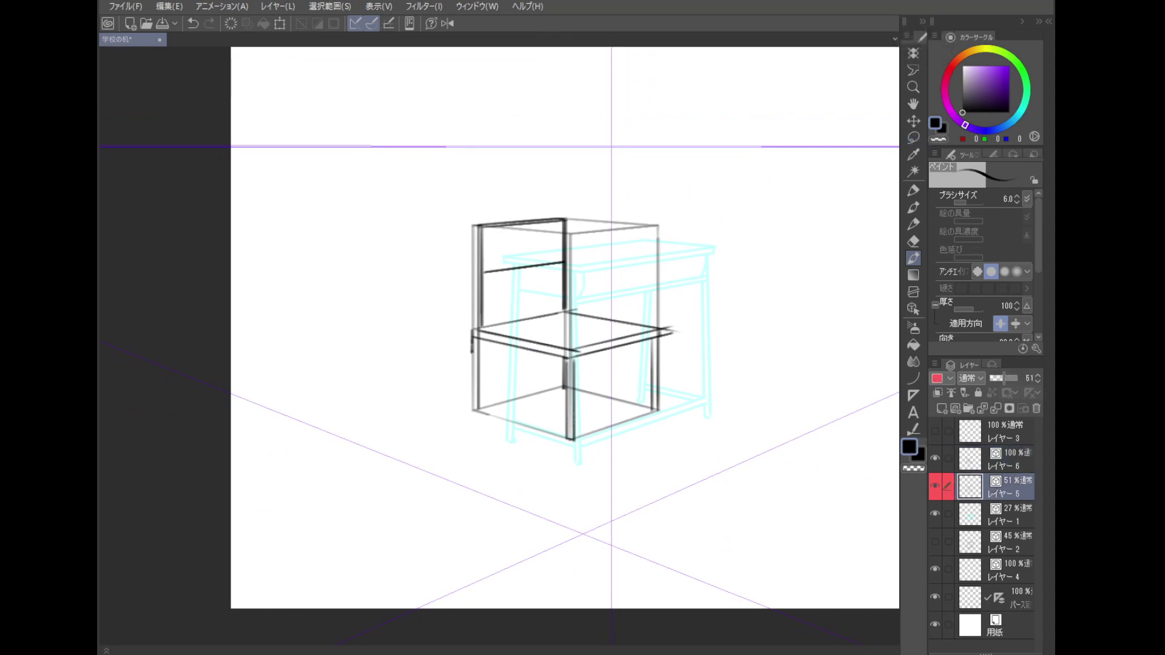
pyautogui.click(914, 241)
pyautogui.scroll(2, 511, 252)
pyautogui.scroll(1, 511, 252)
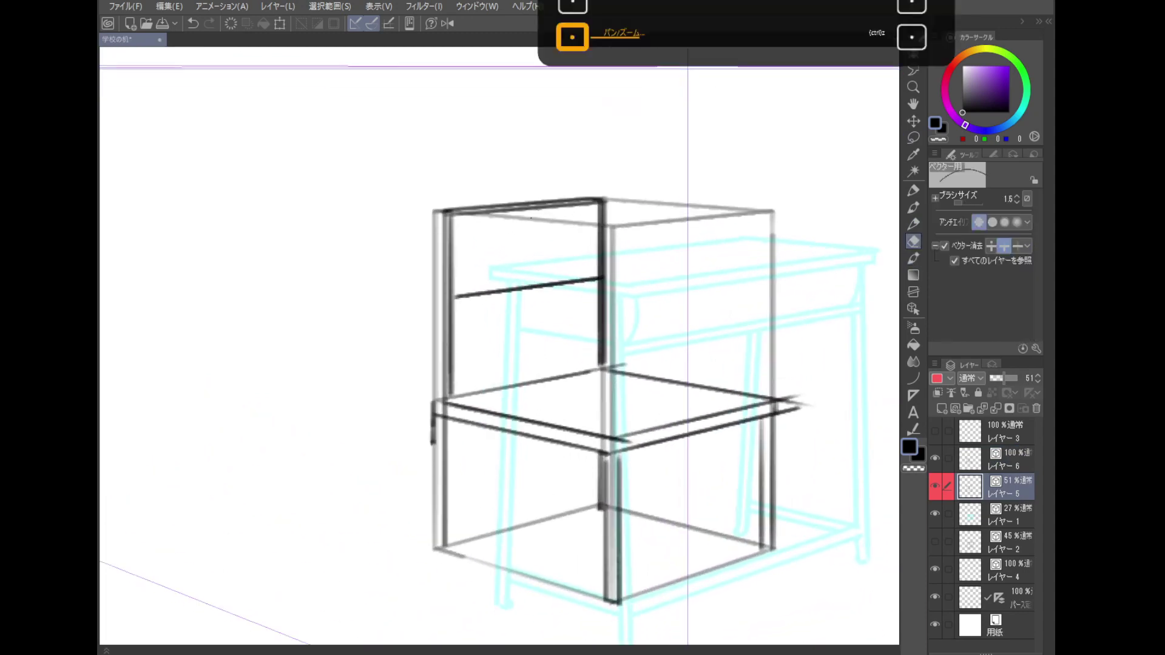
pyautogui.moveTo(672, 195); pyautogui.dragTo(684, 188)
pyautogui.moveTo(627, 229); pyautogui.dragTo(625, 228)
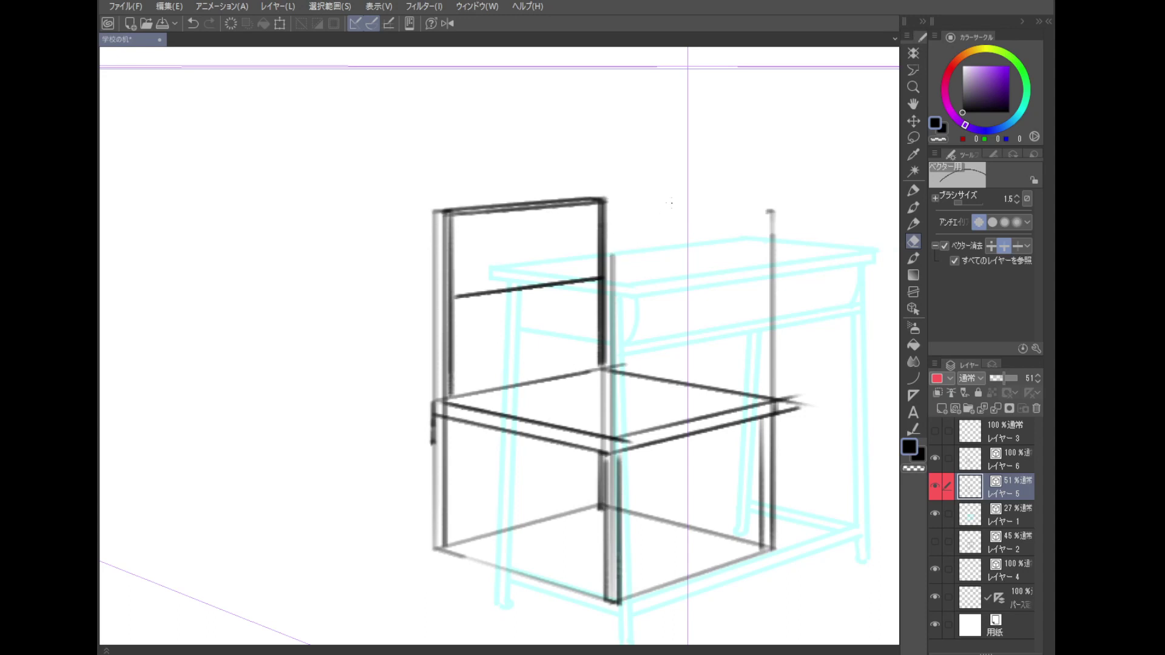
# - Enlarge the vector eraser to 6.0 and erase the box's right and near vertical edges above the seat
pyautogui.click(770, 215)
pyautogui.press(']')
pyautogui.press(']')
pyautogui.press(']')
pyautogui.click(774, 248)
pyautogui.click(776, 296)
pyautogui.click(779, 337)
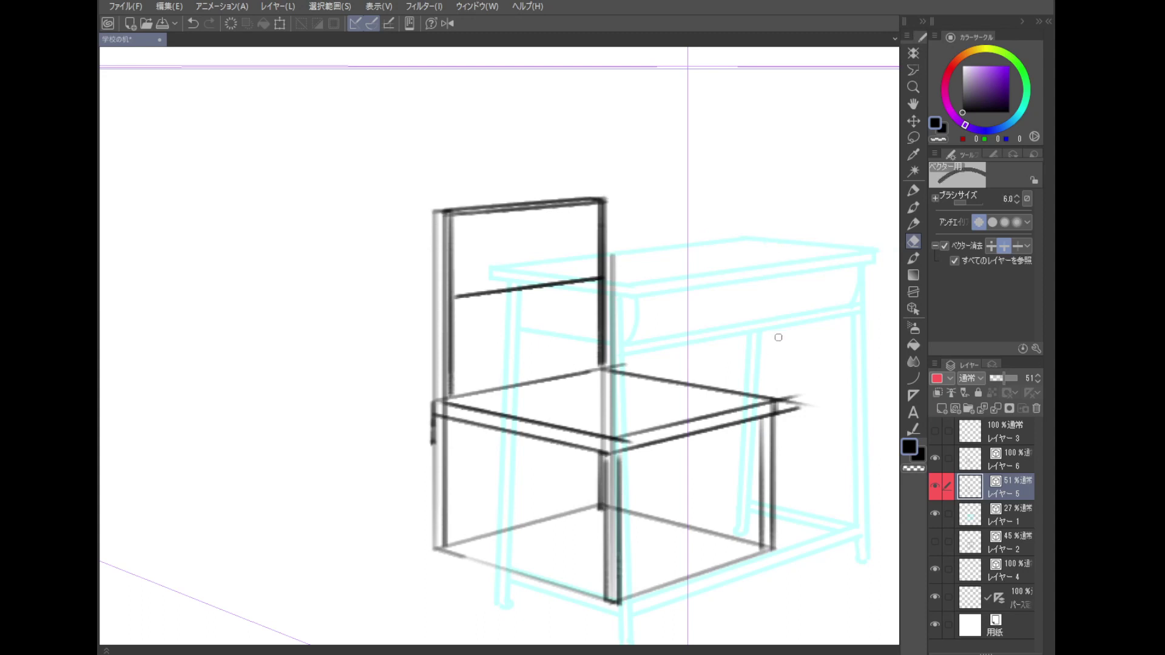
pyautogui.click(622, 262)
pyautogui.click(621, 307)
pyautogui.click(617, 351)
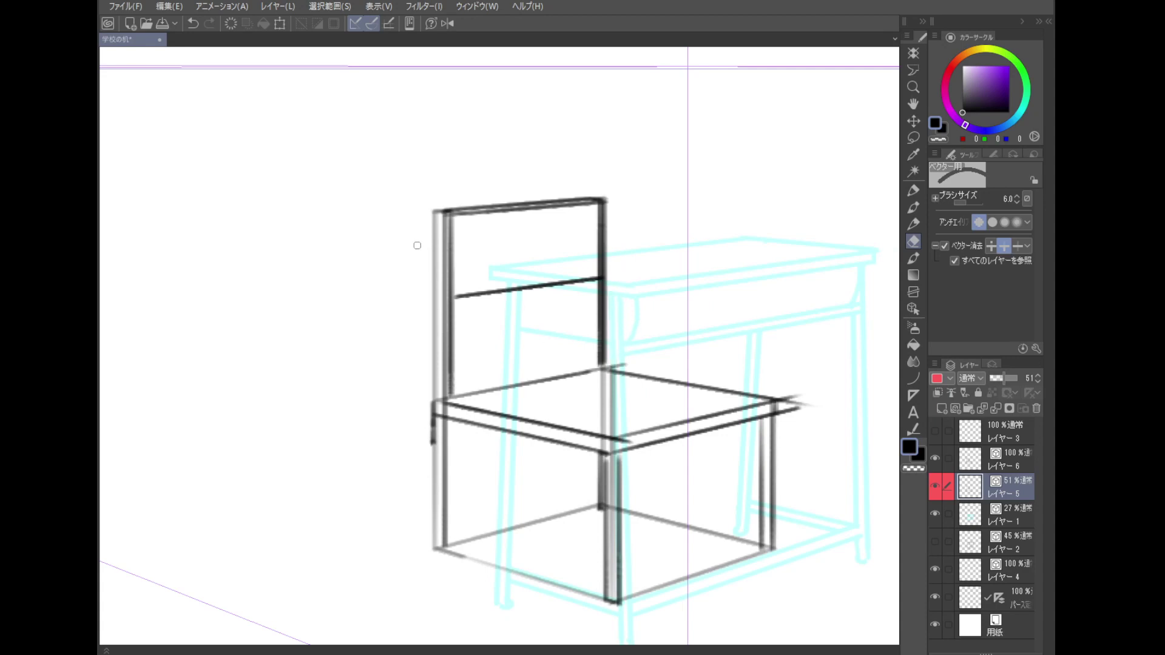
# - On レイヤー 6, erase the line ends overshooting the seat's right corner
pyautogui.moveTo(390, 448); pyautogui.dragTo(411, 395)
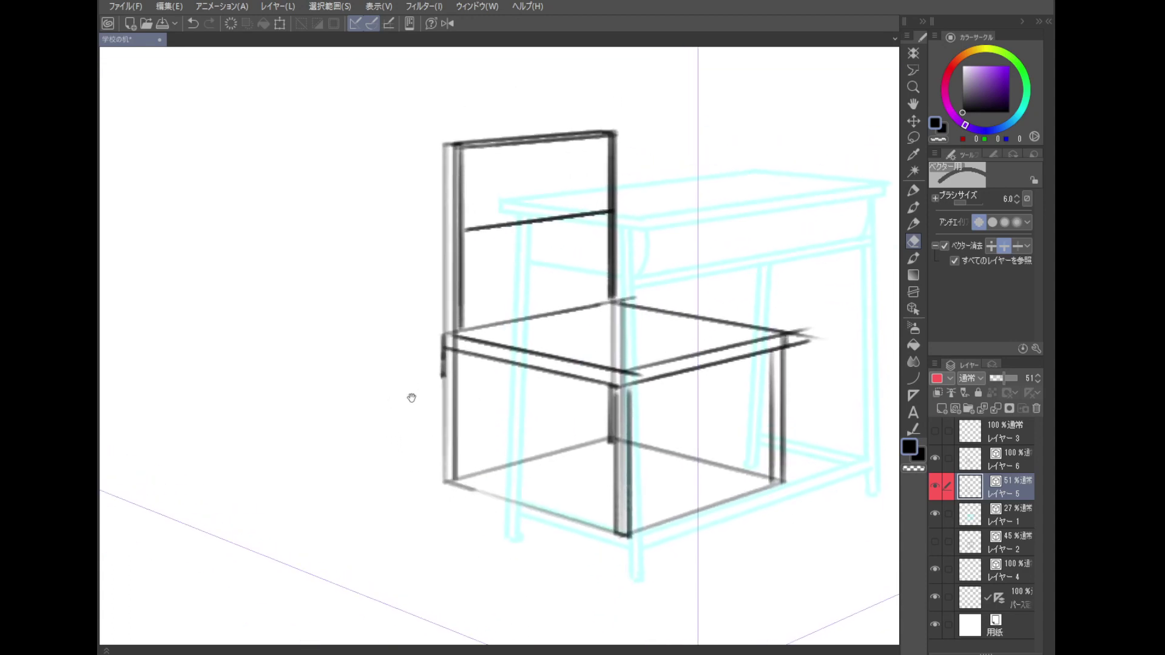
pyautogui.moveTo(703, 208); pyautogui.dragTo(697, 239)
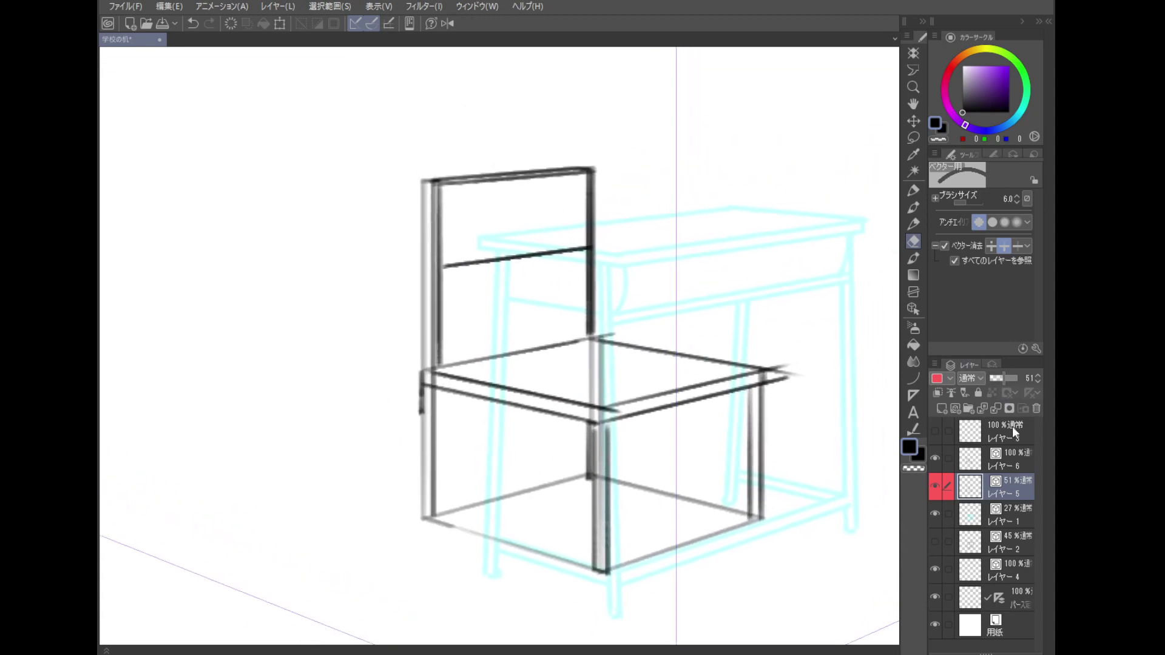
pyautogui.click(1012, 460)
pyautogui.moveTo(779, 367); pyautogui.dragTo(789, 381)
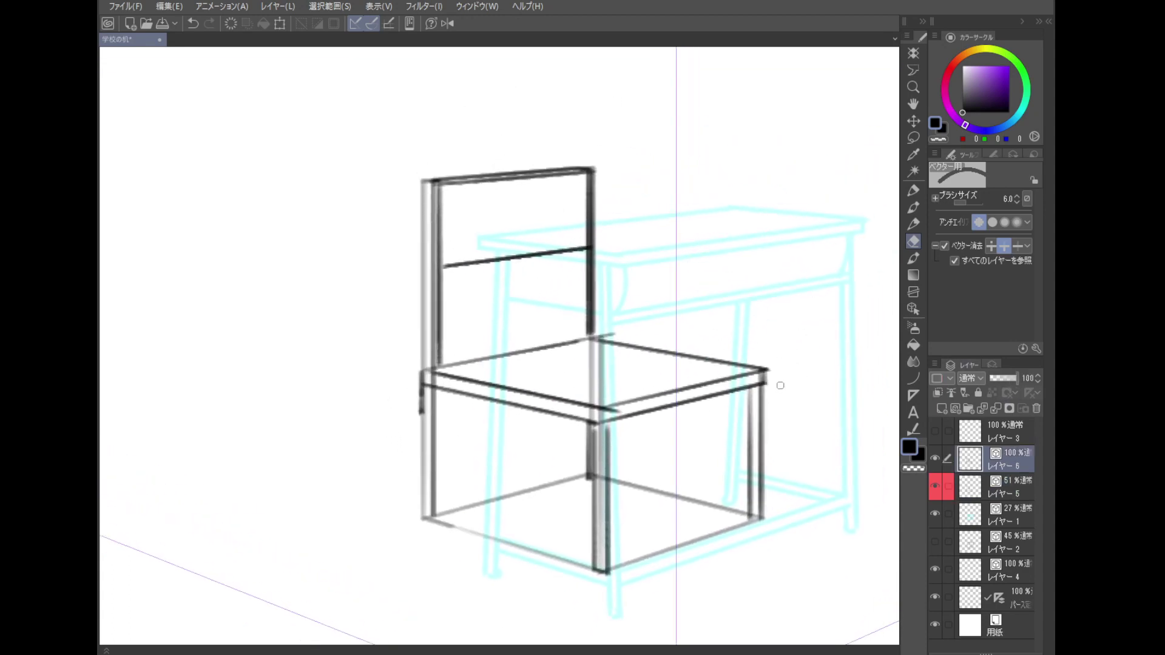
# - Add a new vector layer above レイヤー 6, reselect レイヤー 6 and hide the perspective ruler layer
pyautogui.moveTo(486, 428)
pyautogui.mouseDown()
pyautogui.moveTo(530, 404)
pyautogui.moveTo(566, 357)
pyautogui.moveTo(574, 363)
pyautogui.mouseUp()
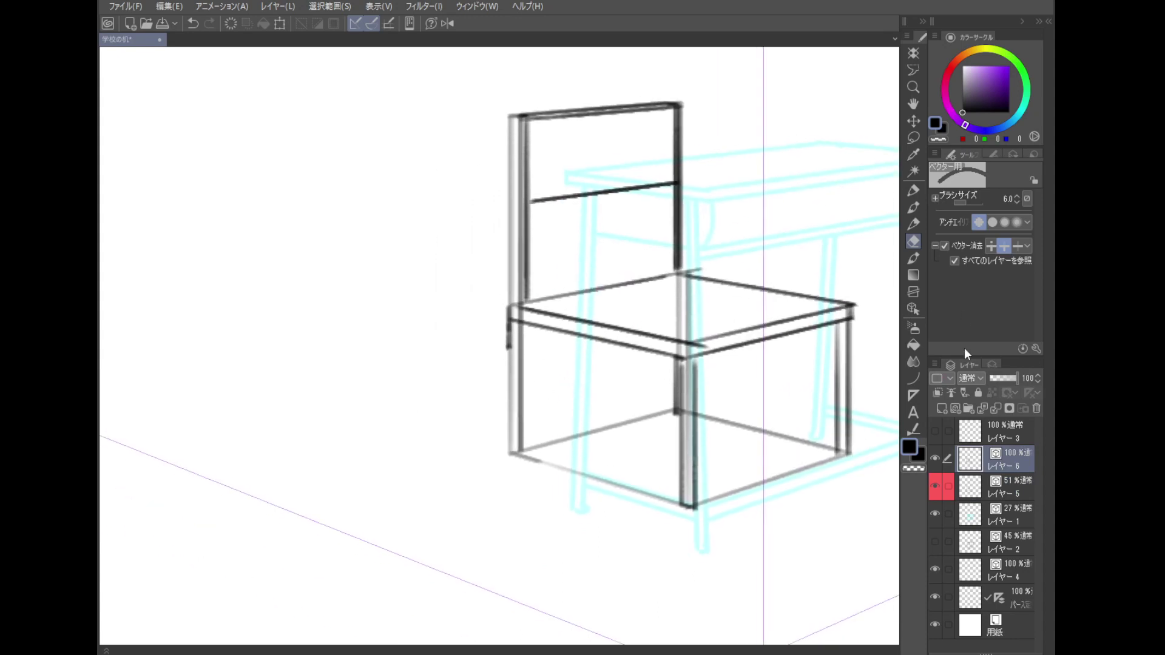
pyautogui.scroll(-4, 644, 475)
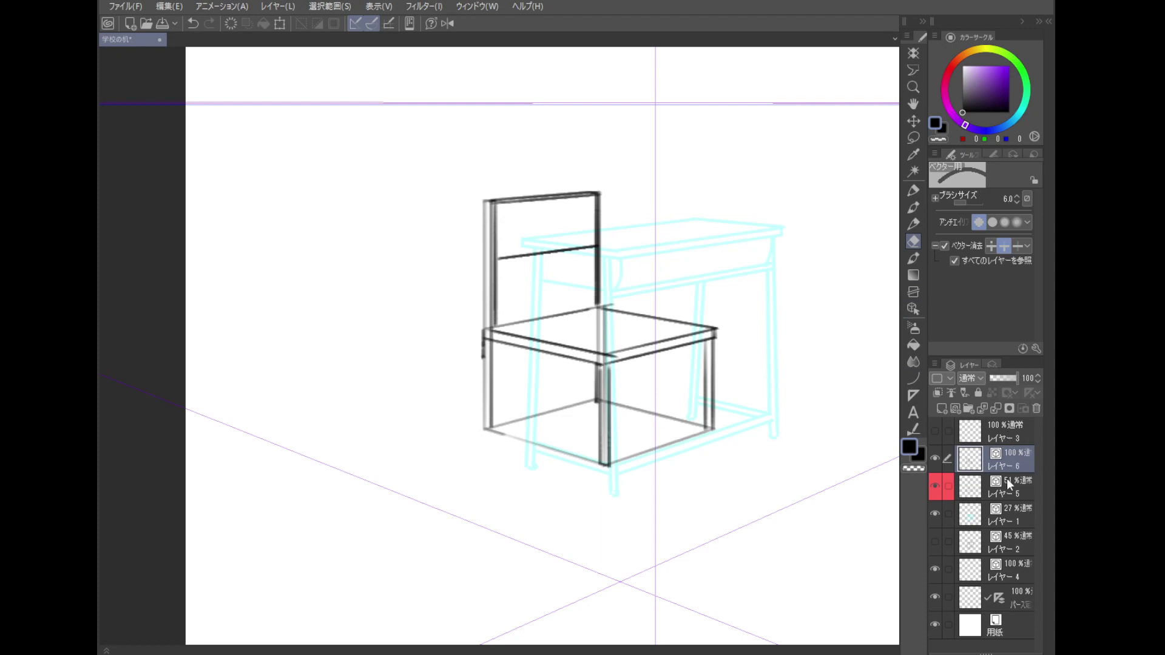
pyautogui.click(955, 408)
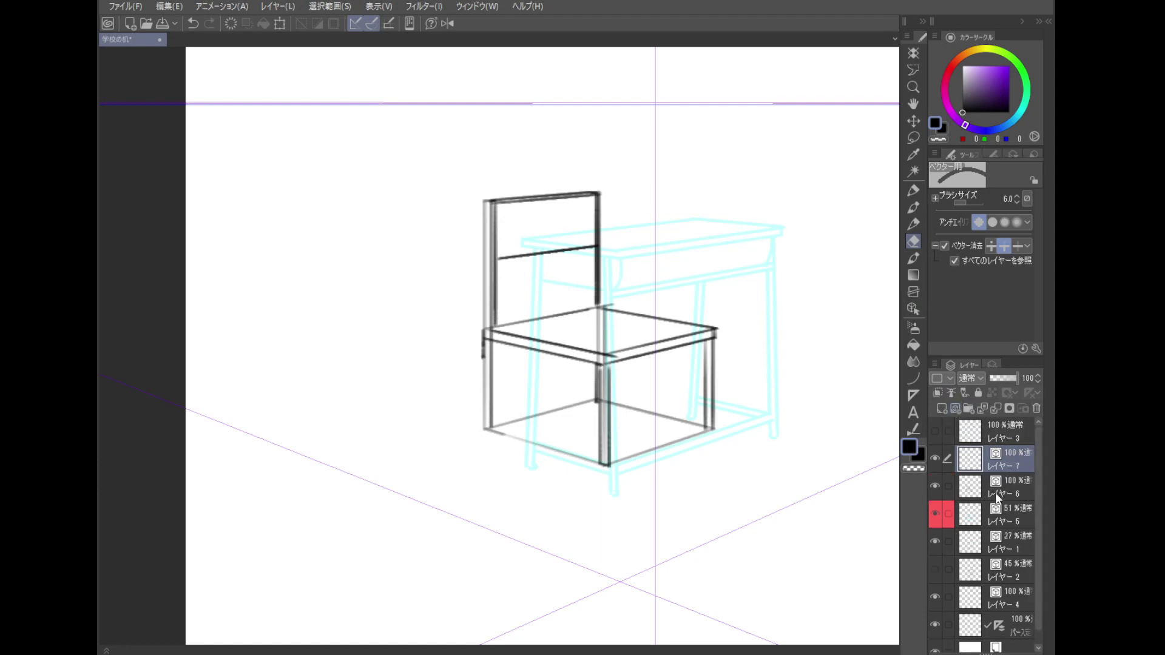
pyautogui.click(1014, 485)
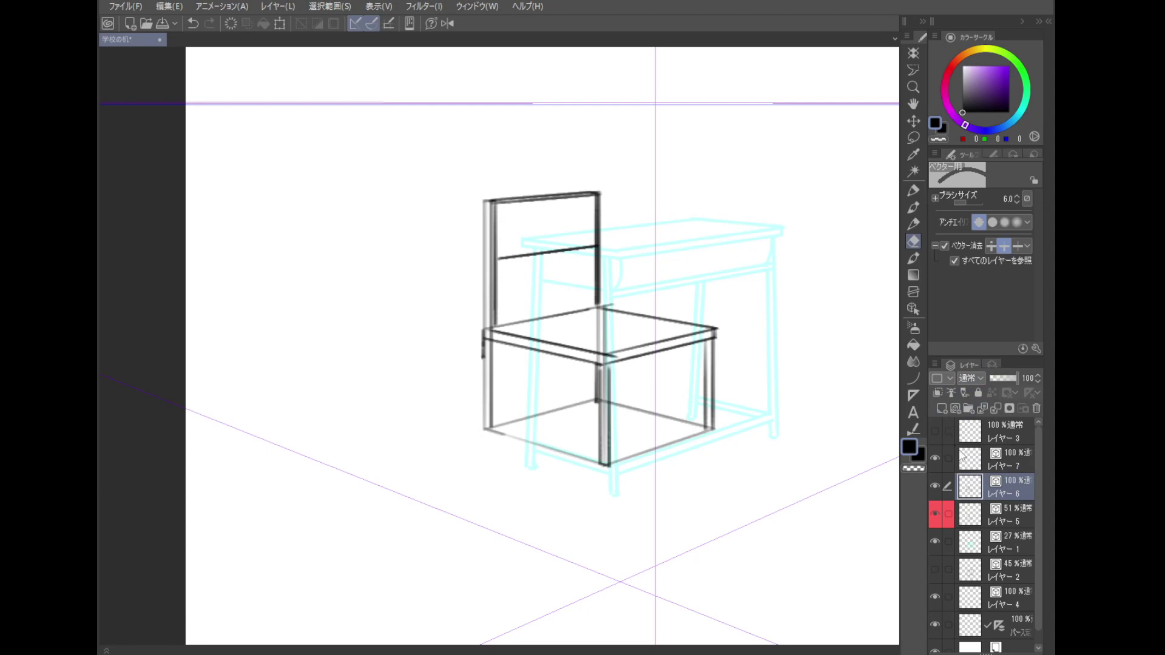
pyautogui.click(934, 457)
pyautogui.scroll(-1, 1039, 618)
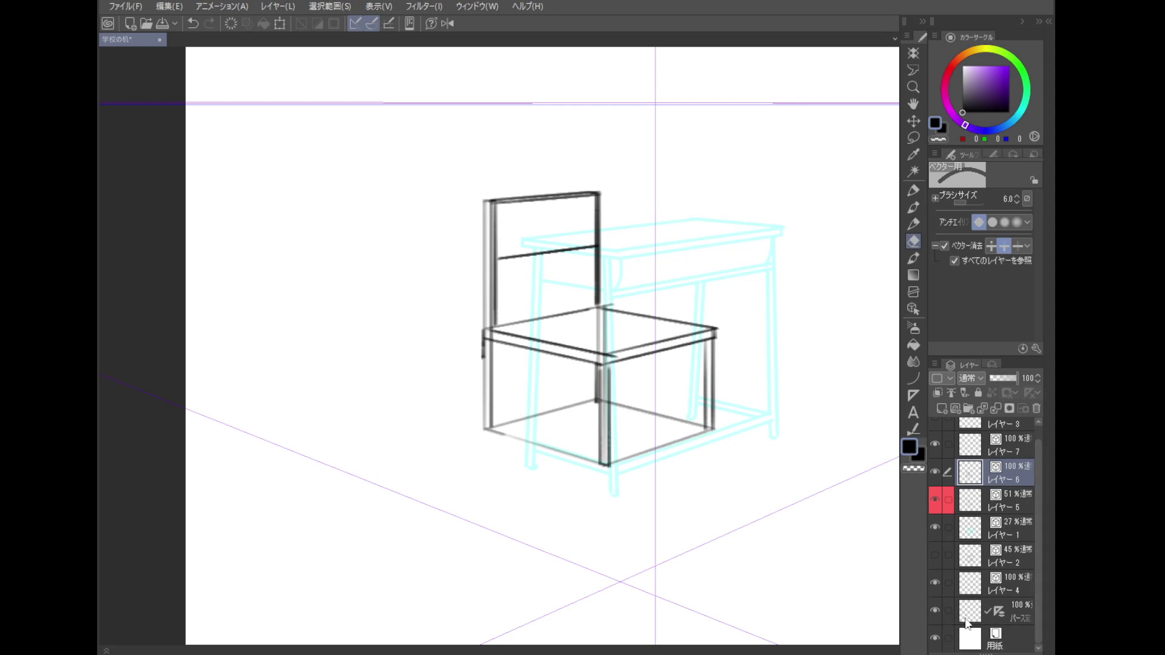
pyautogui.click(935, 609)
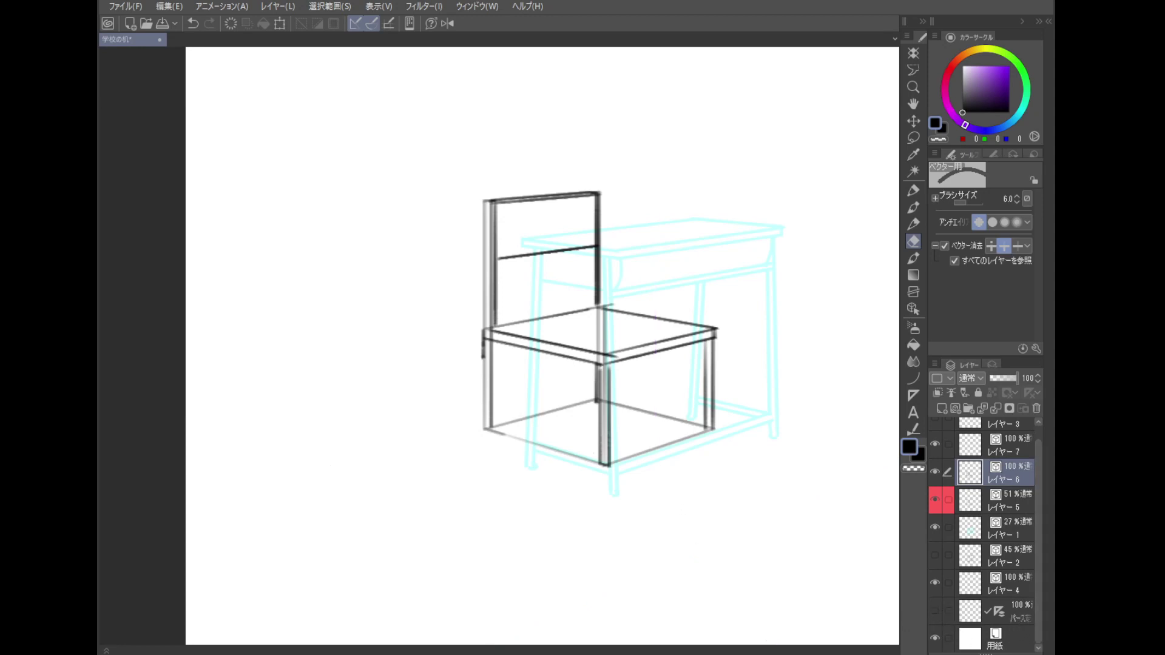
pyautogui.scroll(-3, 613, 518)
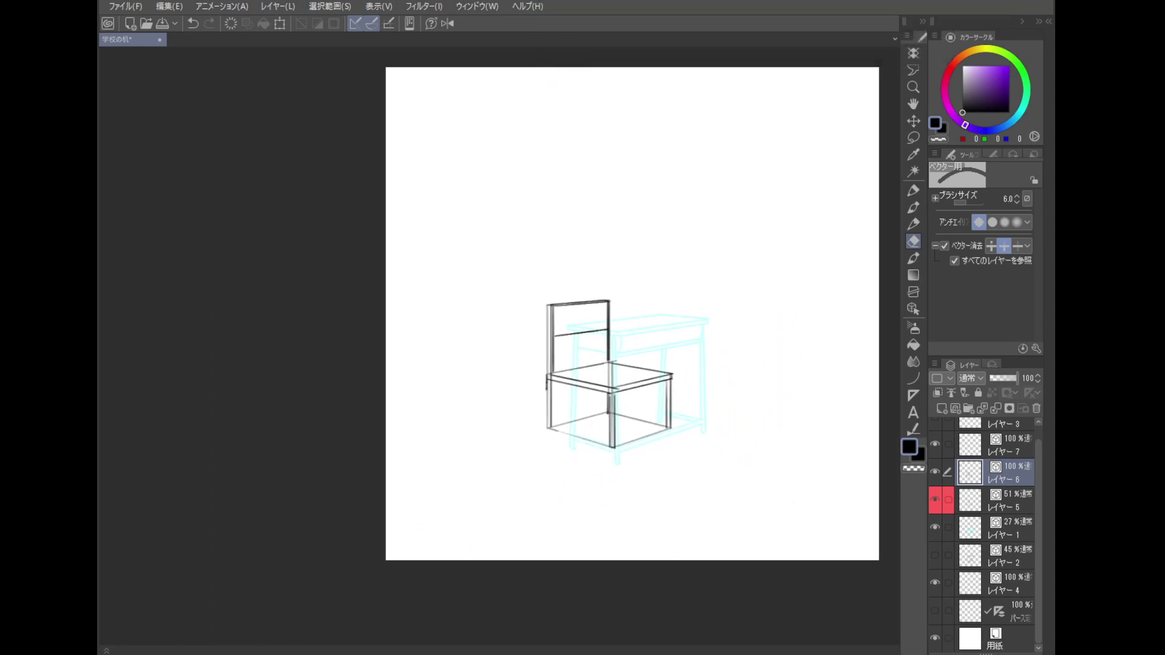
# - Lower the opacity of レイヤー 6 to 41%
pyautogui.click(1008, 449)
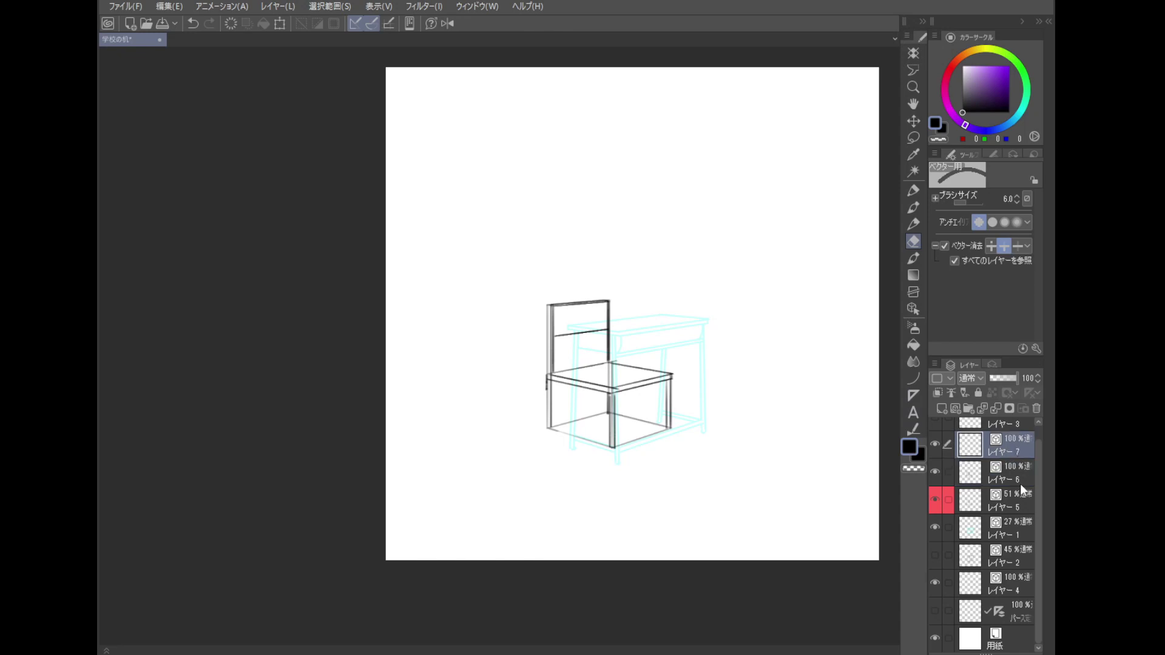
pyautogui.click(1020, 479)
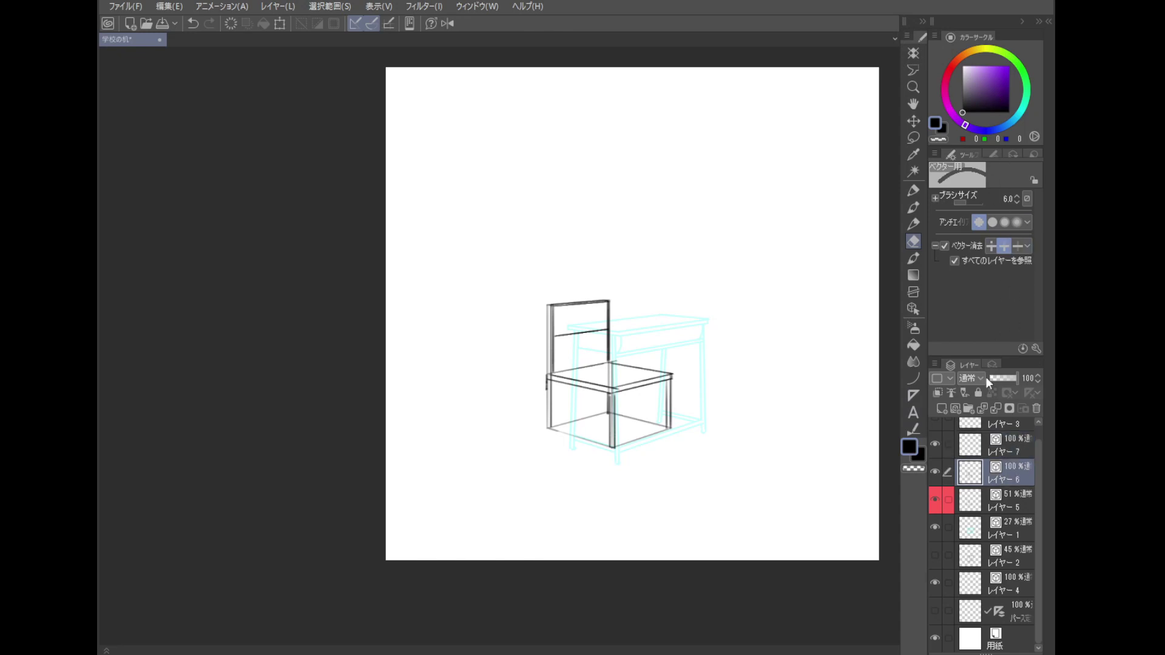
pyautogui.click(1002, 379)
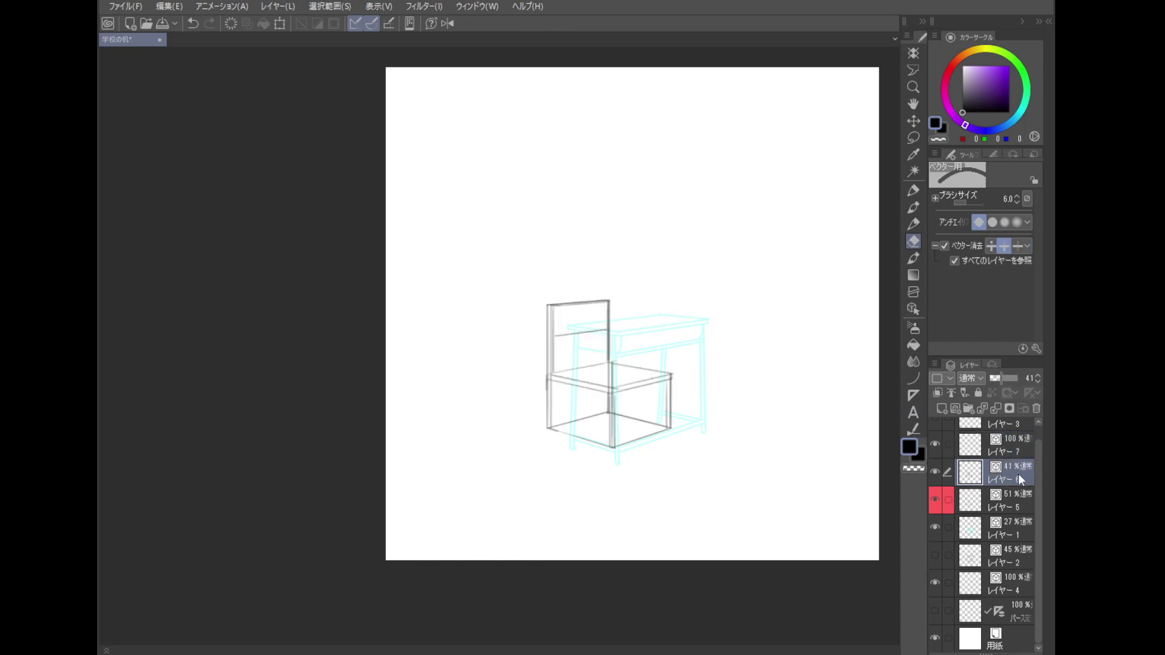
# - Make レイヤー 7 the active layer and set the drawing colour to a bright blue
pyautogui.click(1018, 452)
pyautogui.click(946, 79)
pyautogui.click(1009, 124)
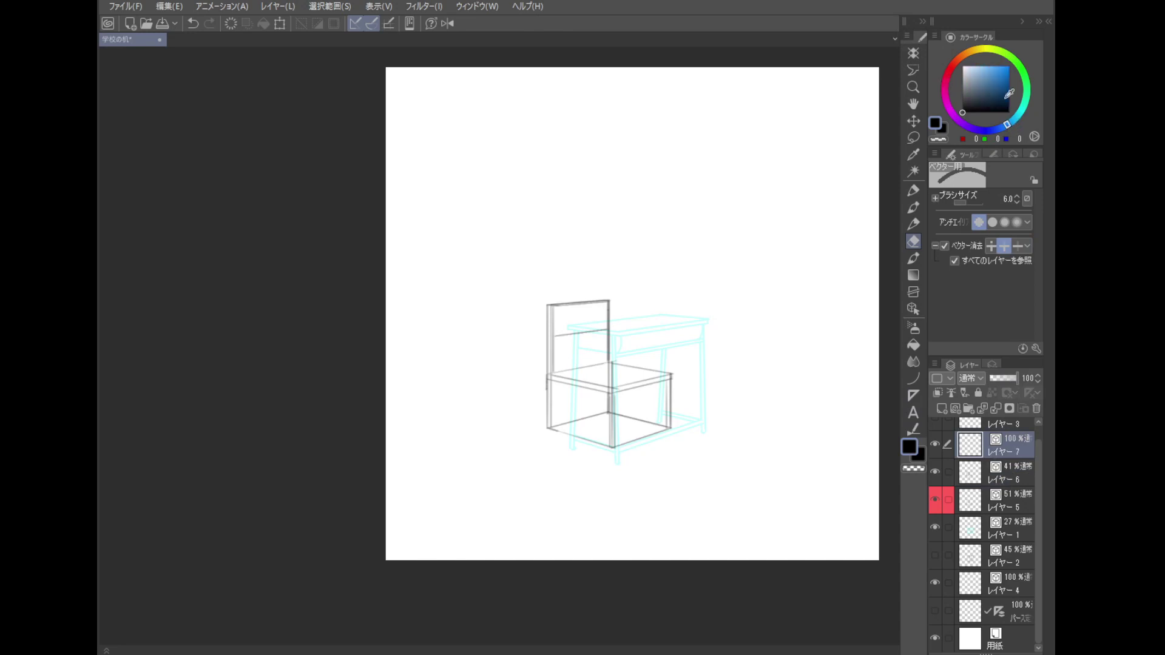
pyautogui.moveTo(1007, 67); pyautogui.dragTo(1004, 50)
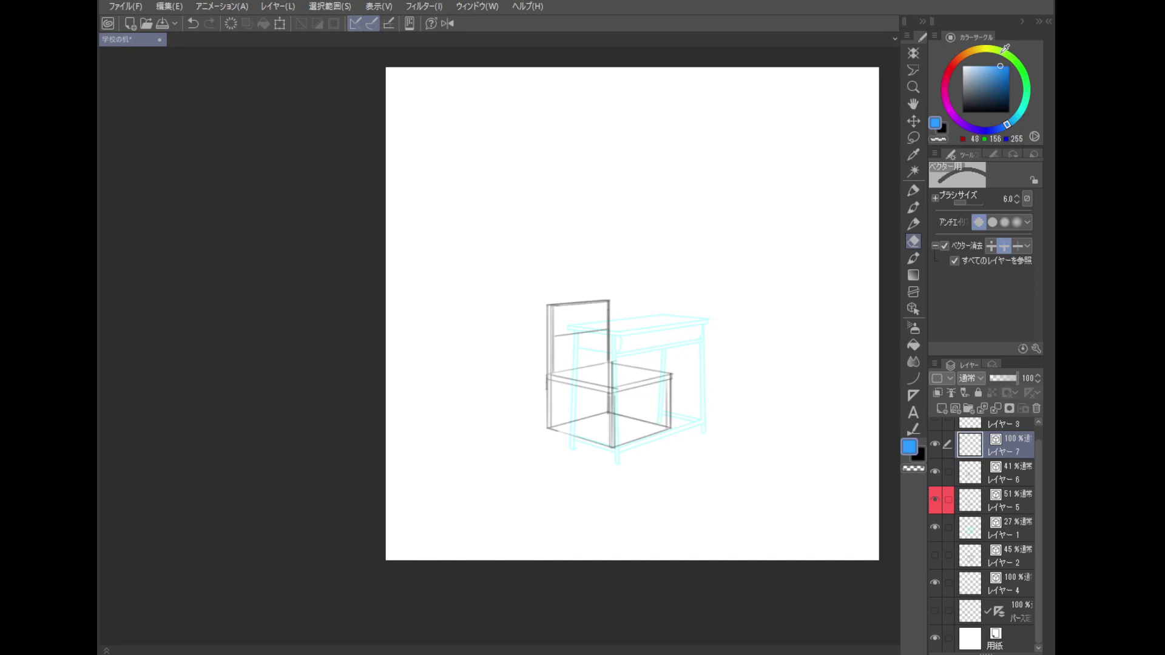
# - With the paint brush at size 6.0, sketch a sagging line on the seat's top front edge and a short line beneath it
pyautogui.click(915, 259)
pyautogui.moveTo(659, 320)
pyautogui.mouseDown()
pyautogui.moveTo(598, 319)
pyautogui.moveTo(653, 284)
pyautogui.moveTo(608, 391)
pyautogui.moveTo(560, 350)
pyautogui.mouseUp()
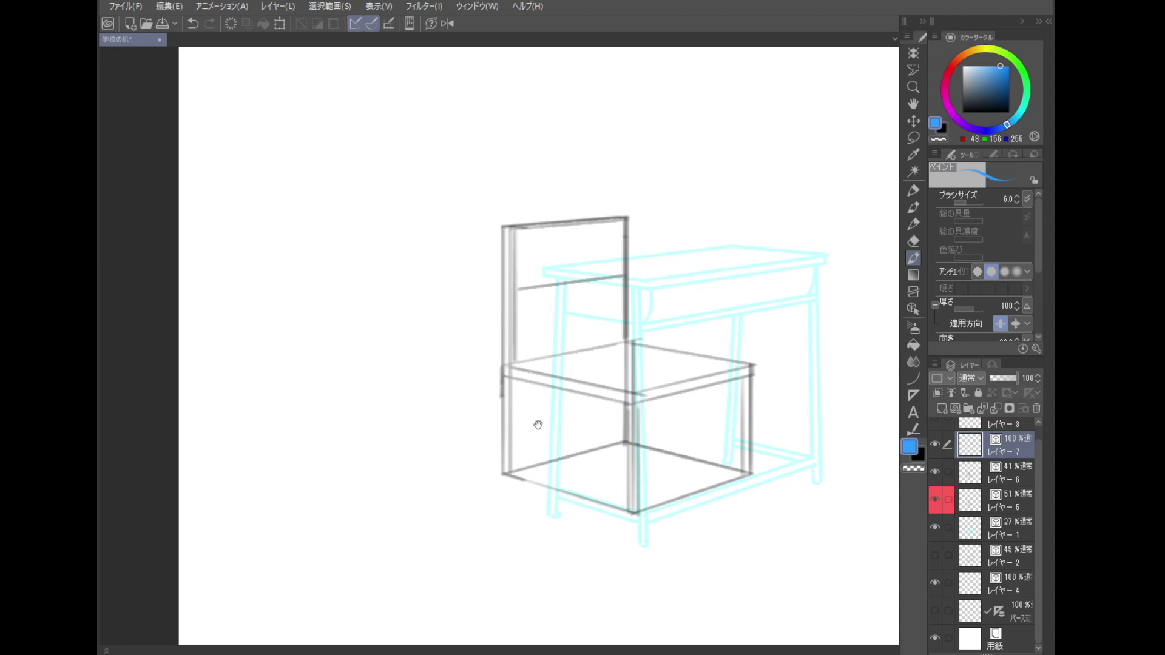
pyautogui.moveTo(536, 426); pyautogui.dragTo(550, 409)
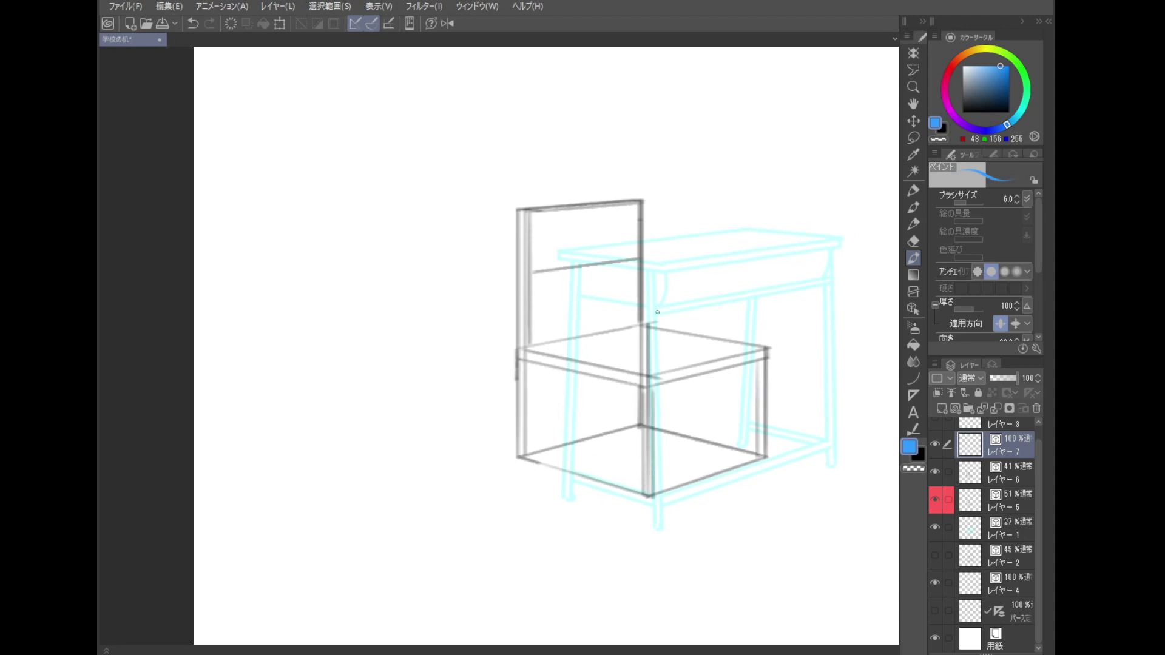
pyautogui.hotkey('ctrl', 'z')
pyautogui.scroll(3, 677, 372)
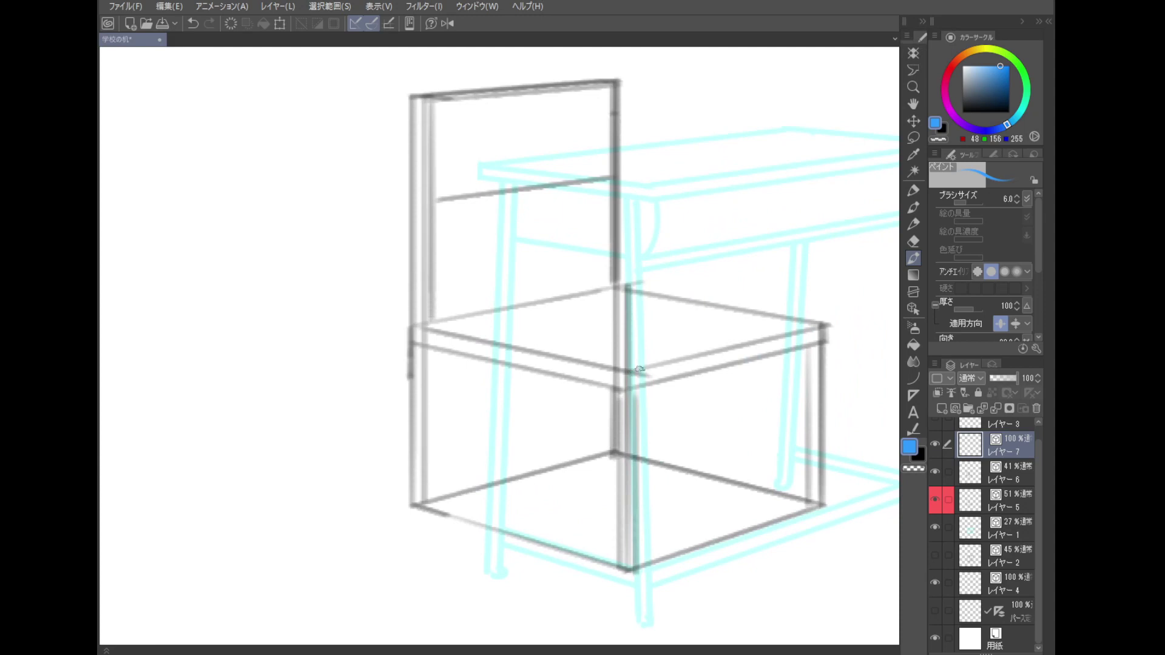
pyautogui.moveTo(660, 365)
pyautogui.mouseDown()
pyautogui.moveTo(636, 369)
pyautogui.moveTo(751, 352)
pyautogui.moveTo(818, 327)
pyautogui.moveTo(804, 335)
pyautogui.mouseUp()
pyautogui.moveTo(630, 385); pyautogui.dragTo(669, 377)
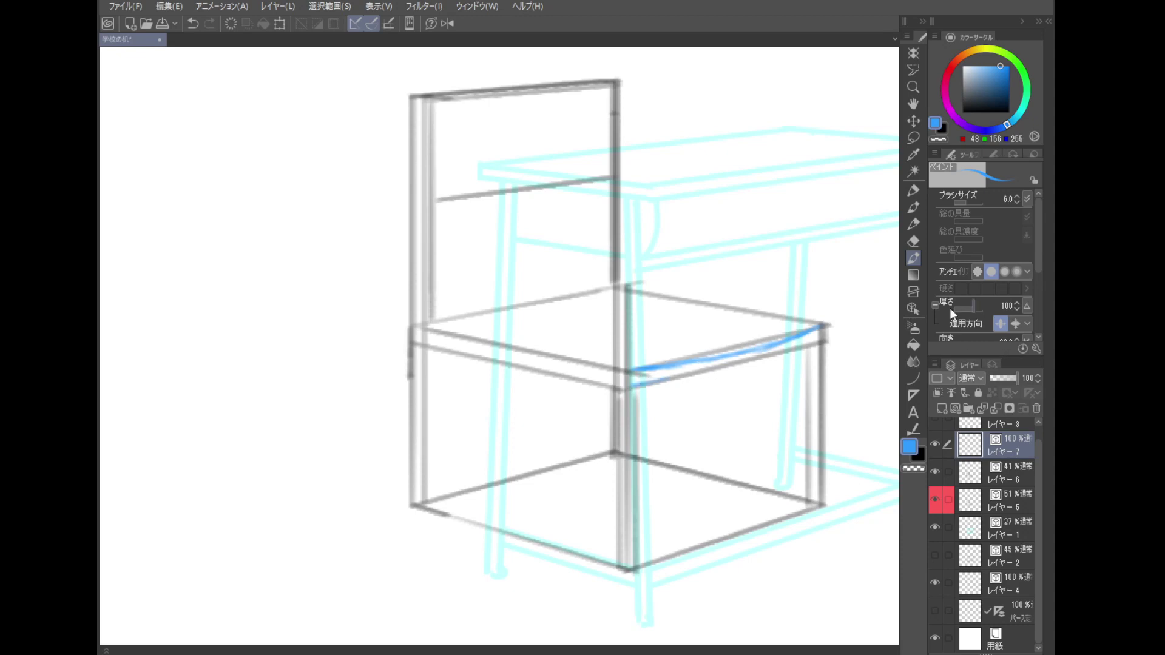
# - Draw a sagging curve along the seat's top front edge with the curve tool at brush size 4.0
pyautogui.click(913, 378)
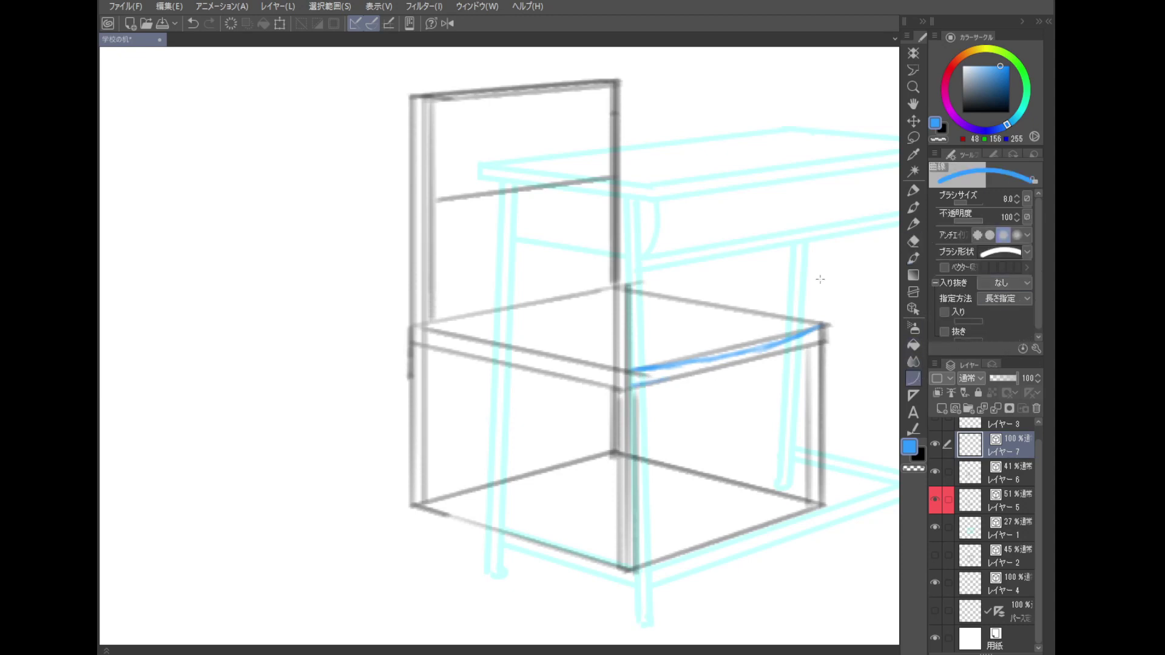
pyautogui.press('F2')
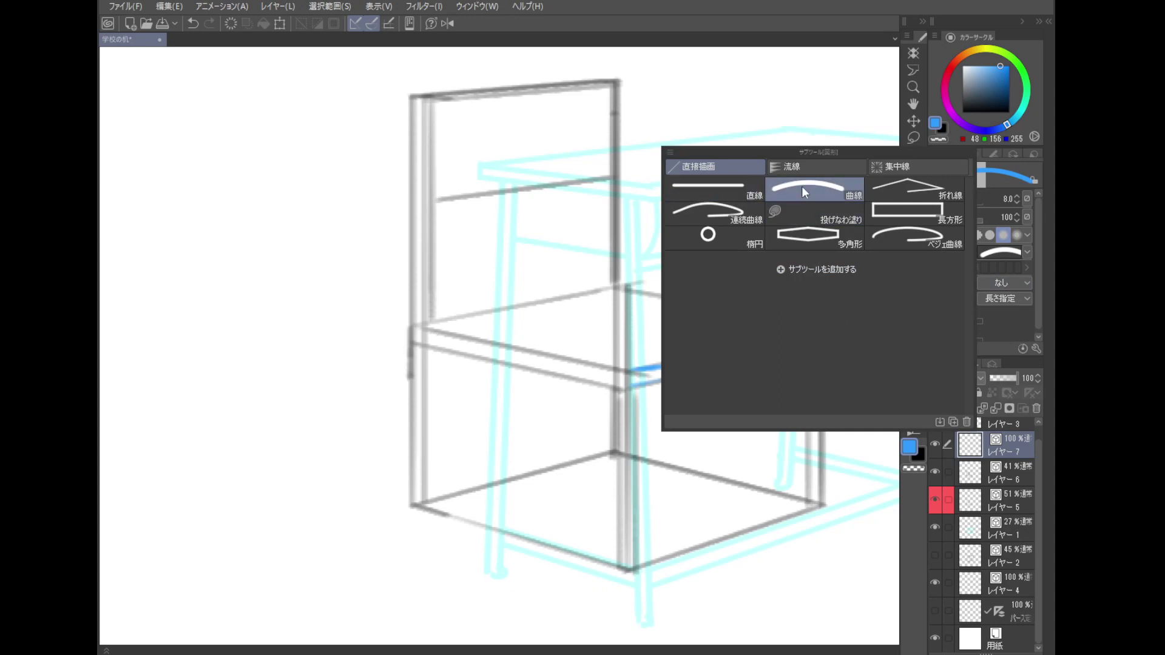
pyautogui.moveTo(631, 372); pyautogui.dragTo(824, 326)
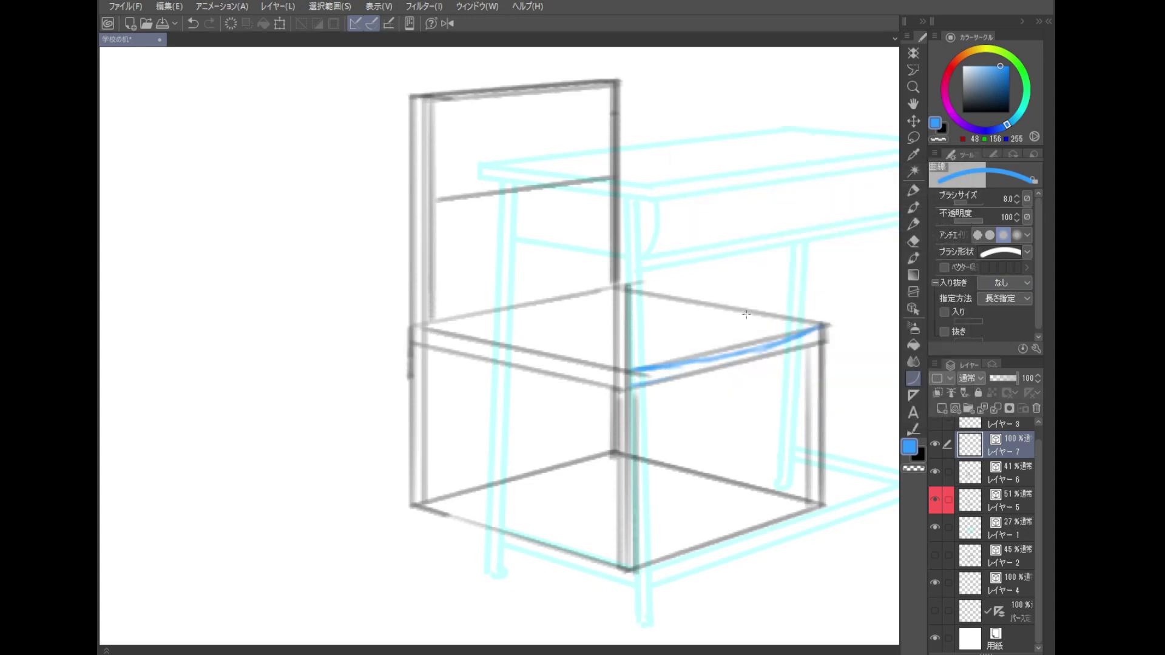
pyautogui.press('[')
pyautogui.press('[')
pyautogui.moveTo(632, 372); pyautogui.dragTo(819, 326)
pyautogui.click(705, 310)
pyautogui.press('[')
pyautogui.press('[')
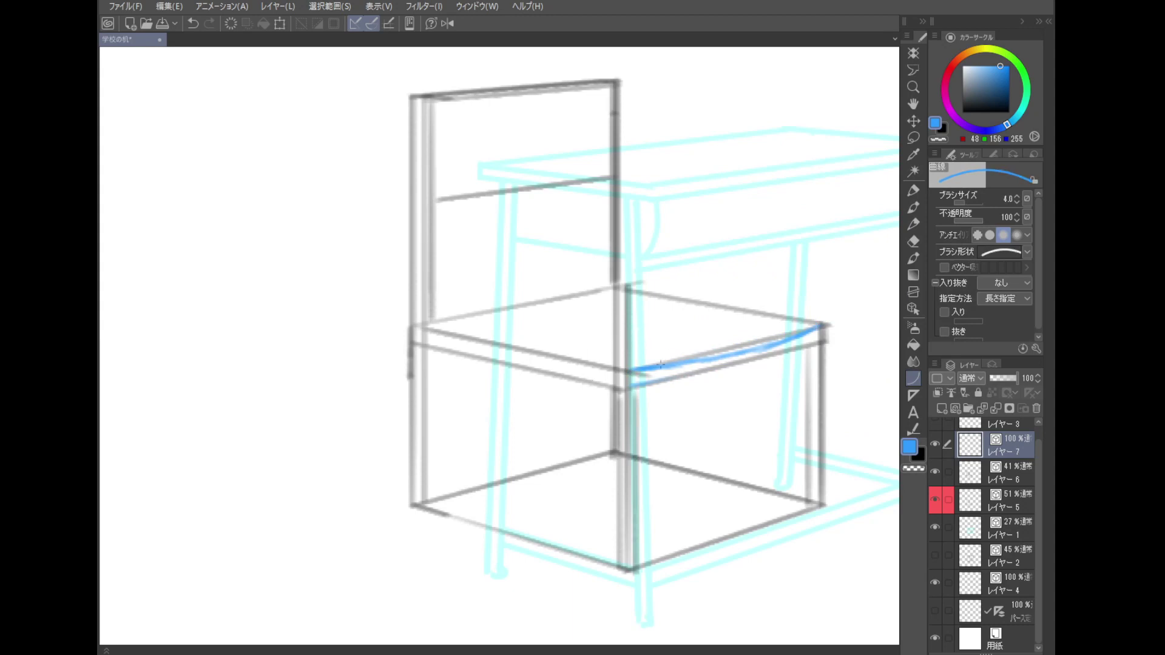
pyautogui.moveTo(629, 371); pyautogui.dragTo(826, 325)
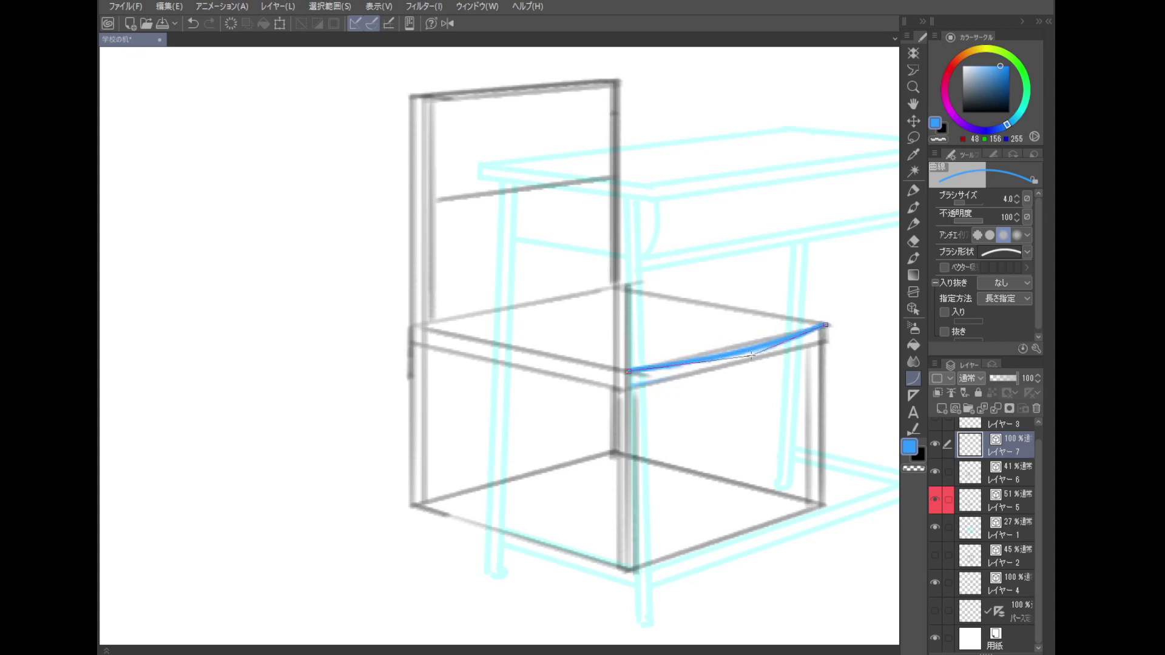
pyautogui.click(745, 361)
pyautogui.moveTo(627, 386); pyautogui.dragTo(824, 342)
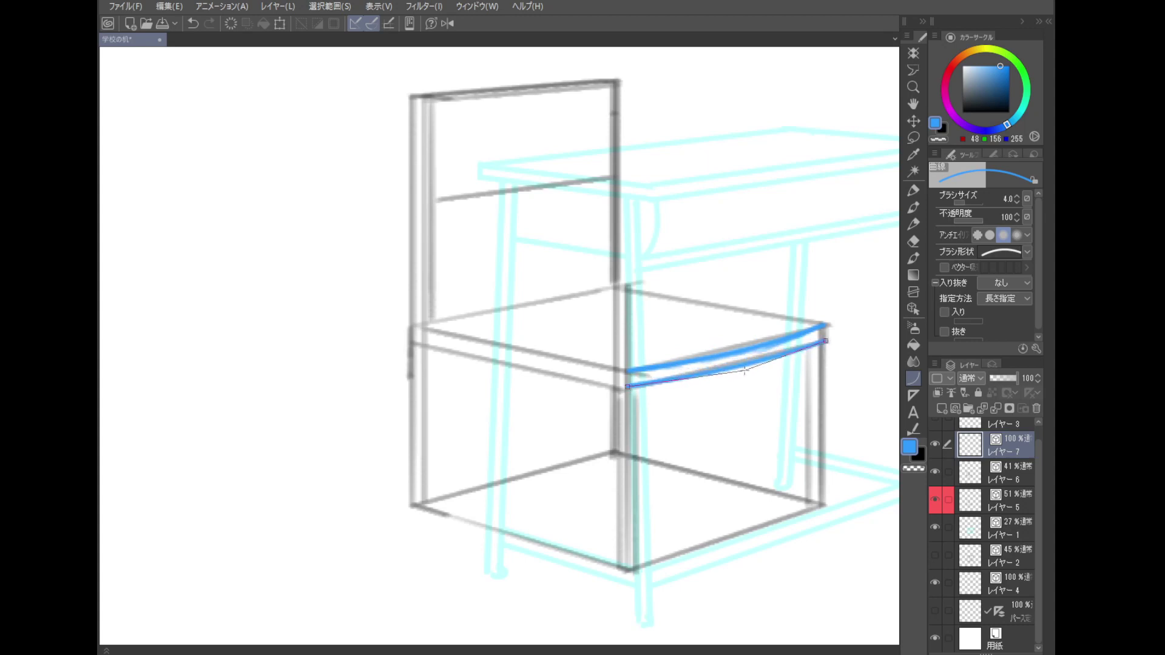
pyautogui.click(752, 364)
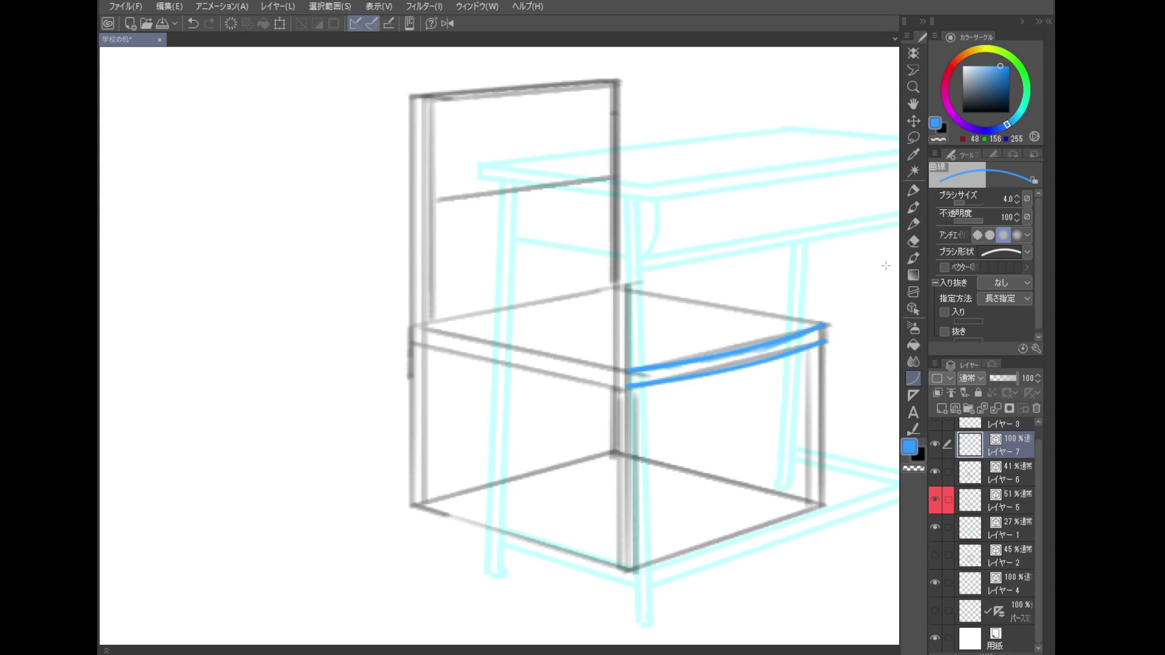
pyautogui.hotkey('ctrl', 'z')
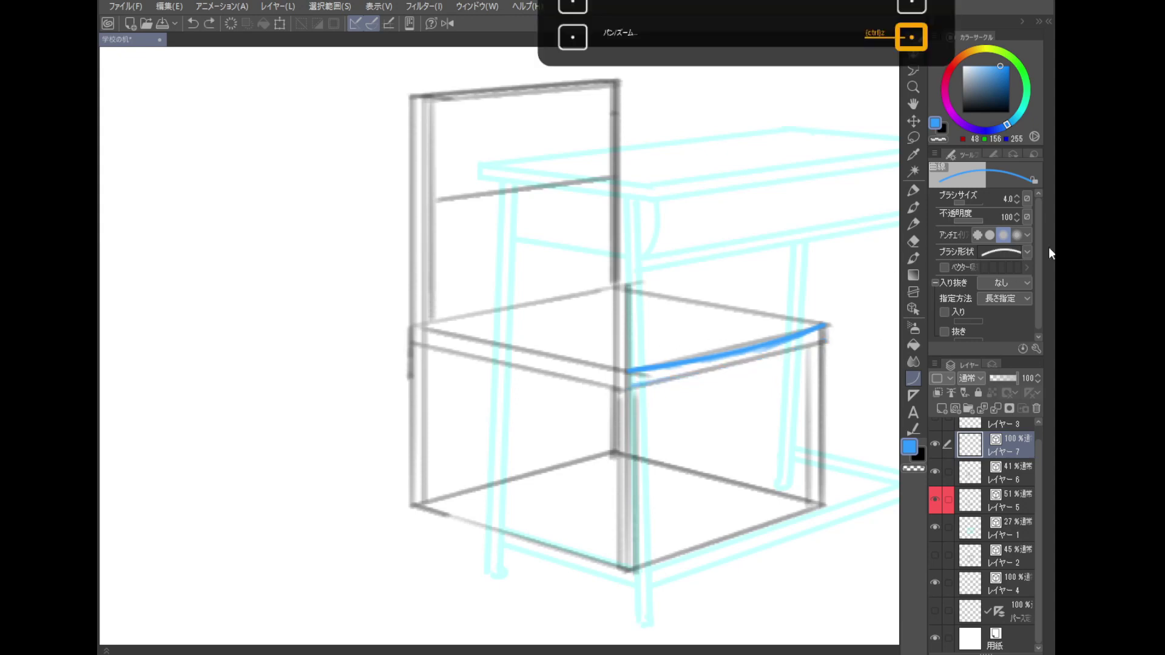
# - Duplicate レイヤー 7 with the blue front-edge curve
pyautogui.rightClick(999, 446)
pyautogui.click(1025, 198)
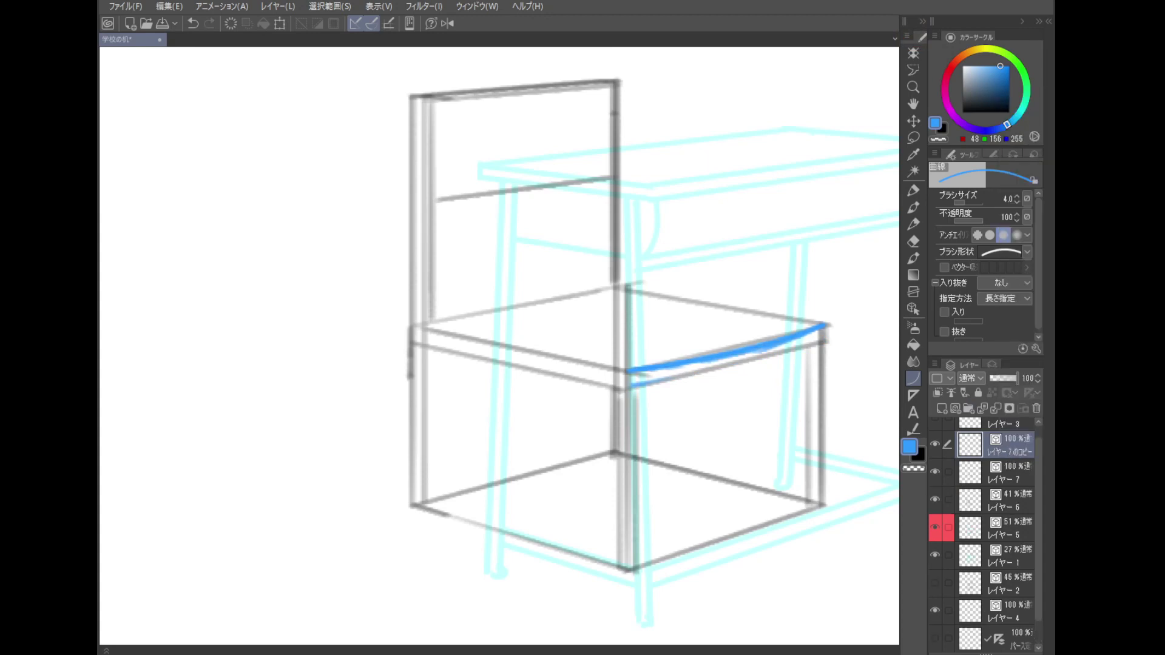
# - Move the copied curve straight down onto the seat's lower front edge and merge the copy into レイヤー 7
pyautogui.click(913, 121)
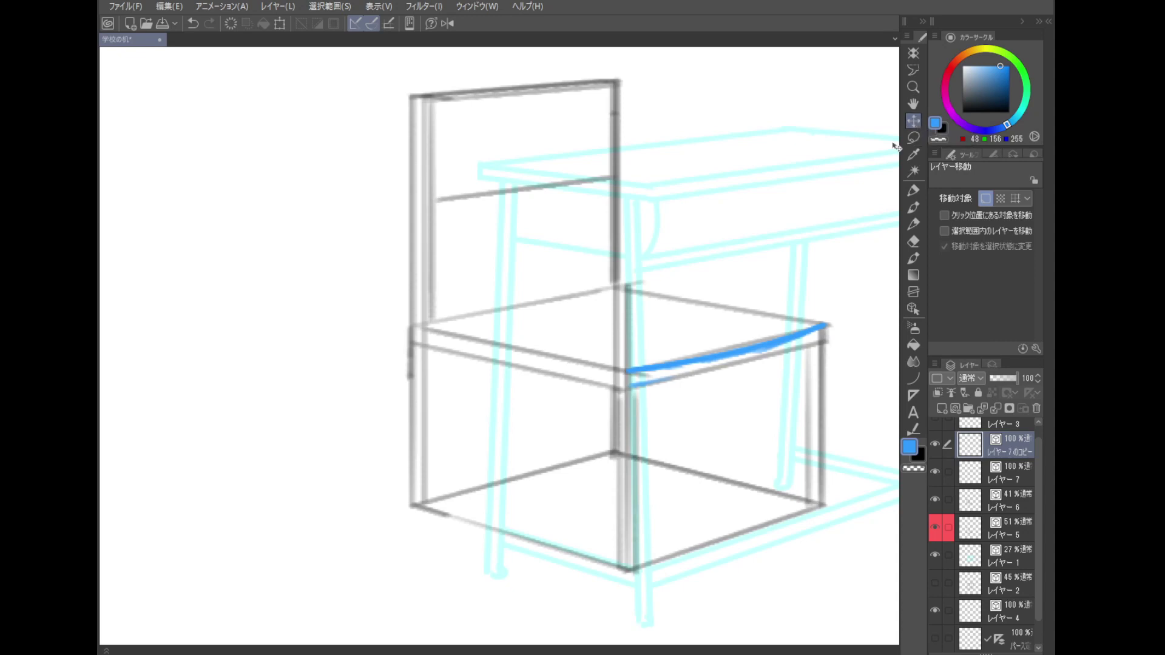
pyautogui.press('Down')
pyautogui.press('Down')
pyautogui.press('Down')
pyautogui.press('Down')
pyautogui.press('Down')
pyautogui.press('Down')
pyautogui.press('Down')
pyautogui.press('Down')
pyautogui.press('Down')
pyautogui.press('Down')
pyautogui.press('Down')
pyautogui.press('Down')
pyautogui.press('Down')
pyautogui.press('Down')
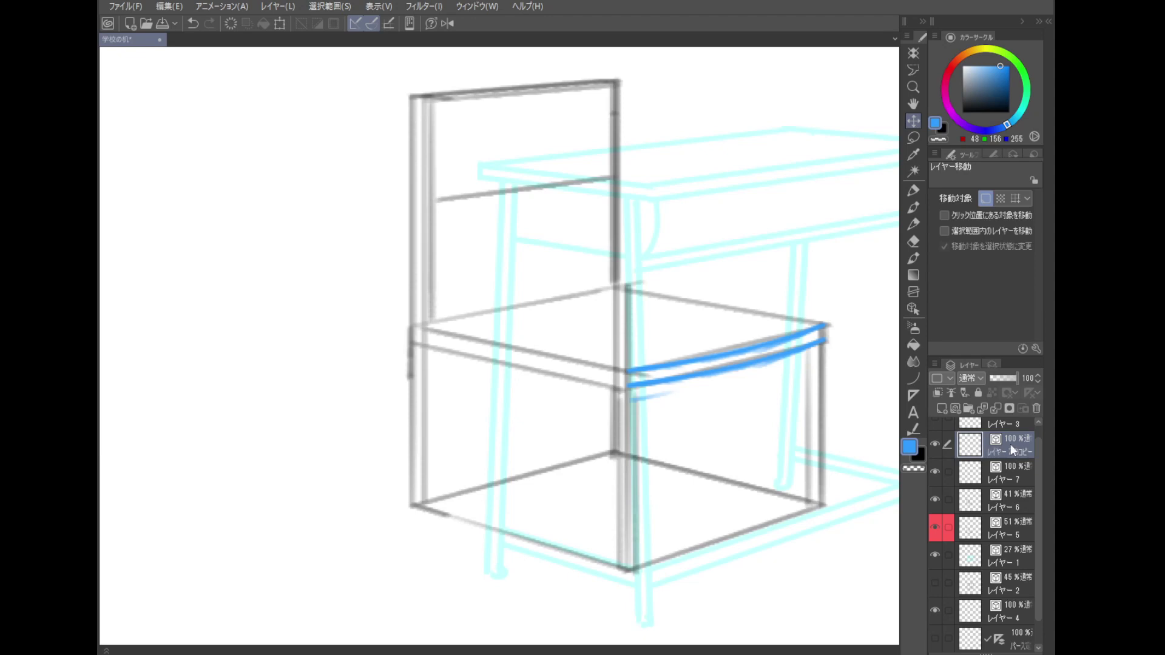
pyautogui.click(996, 409)
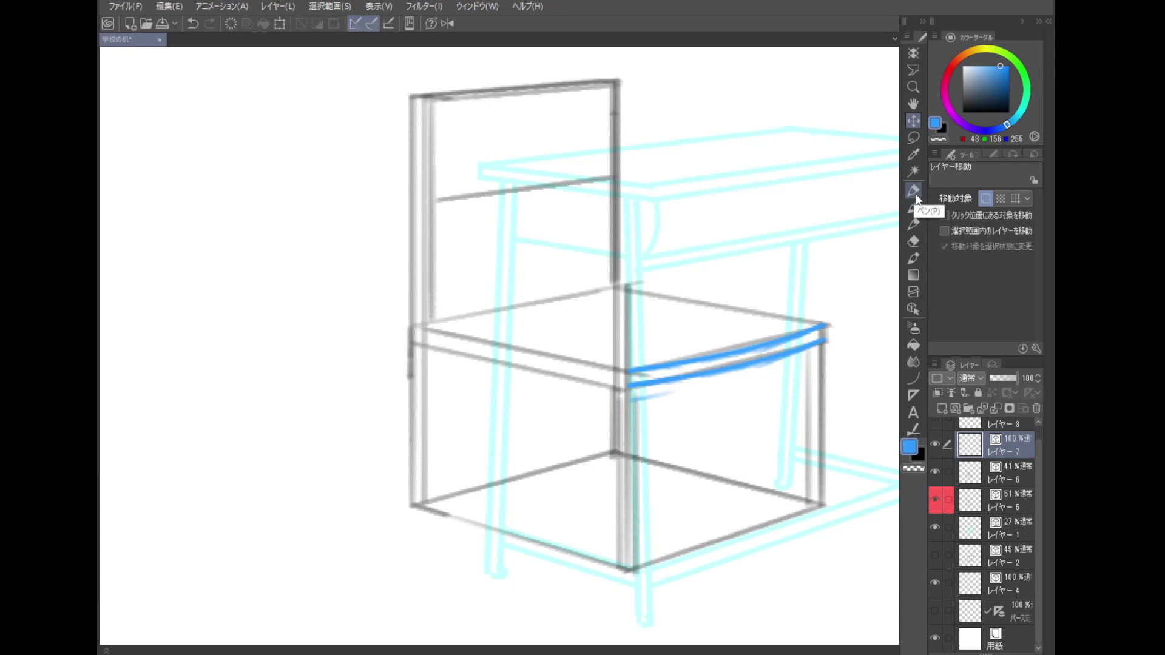
# - Brush the short corner edge at the seat's back left and try a straight line along the top back edge
pyautogui.click(913, 191)
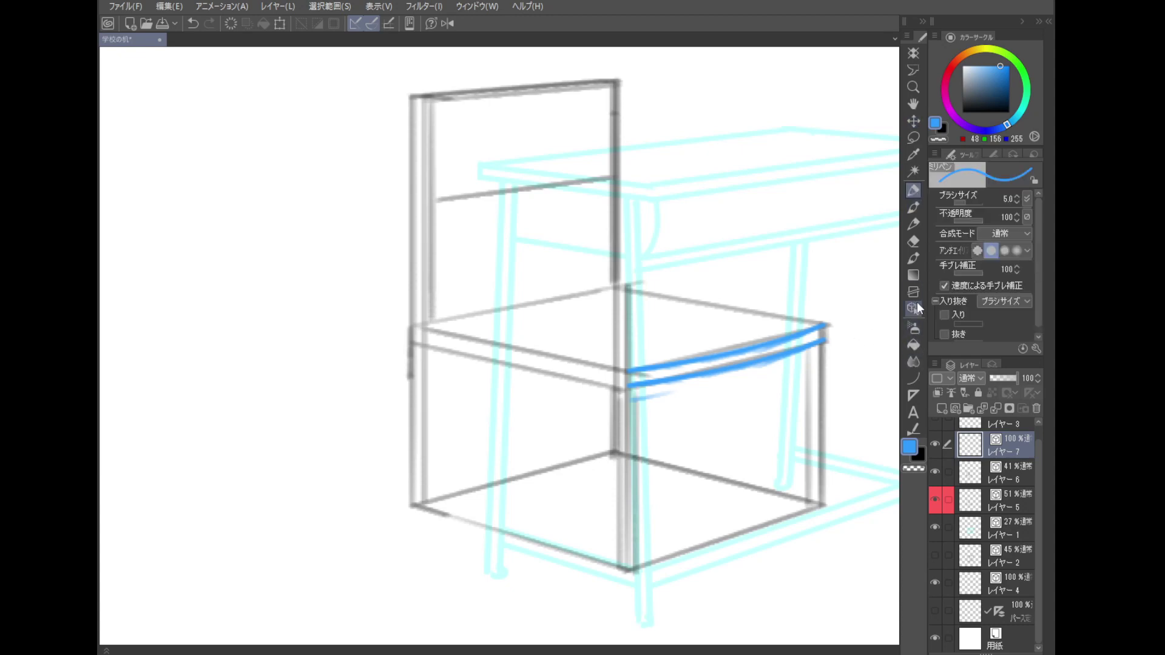
pyautogui.click(913, 261)
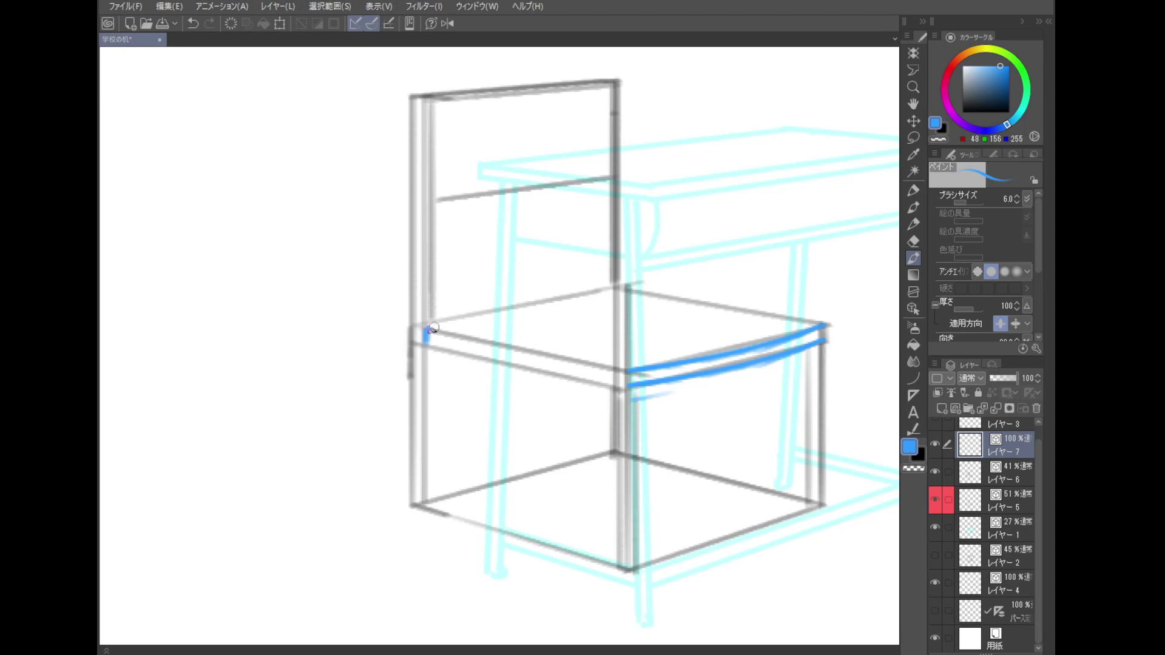
pyautogui.moveTo(429, 328); pyautogui.dragTo(623, 290)
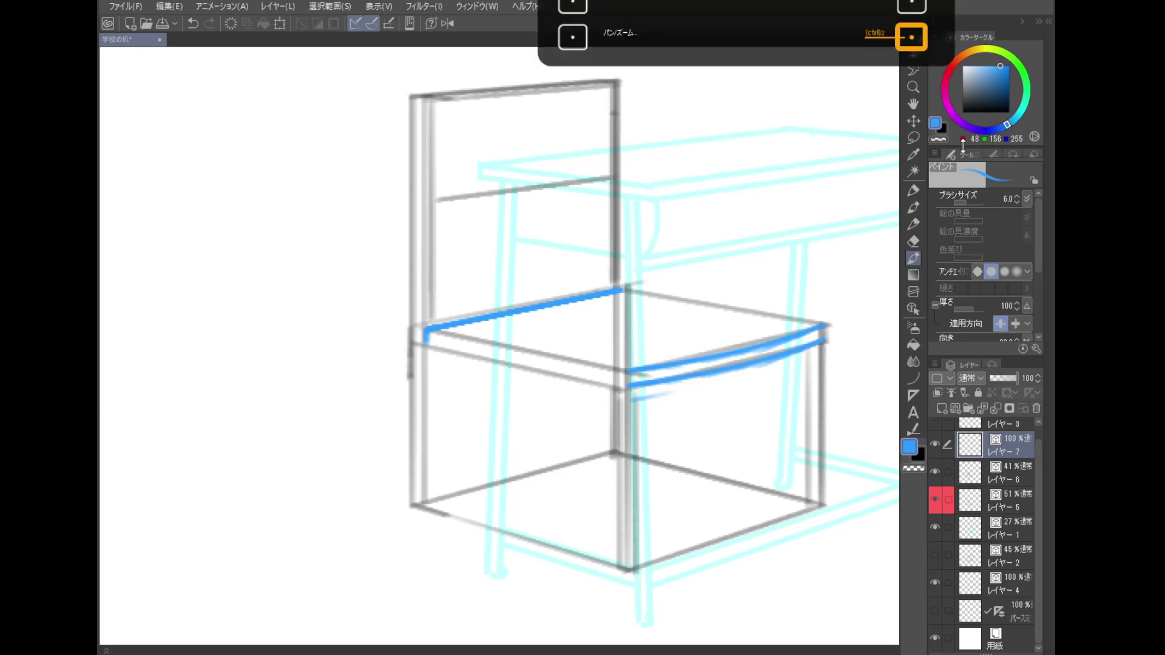
pyautogui.hotkey('ctrl', 'z')
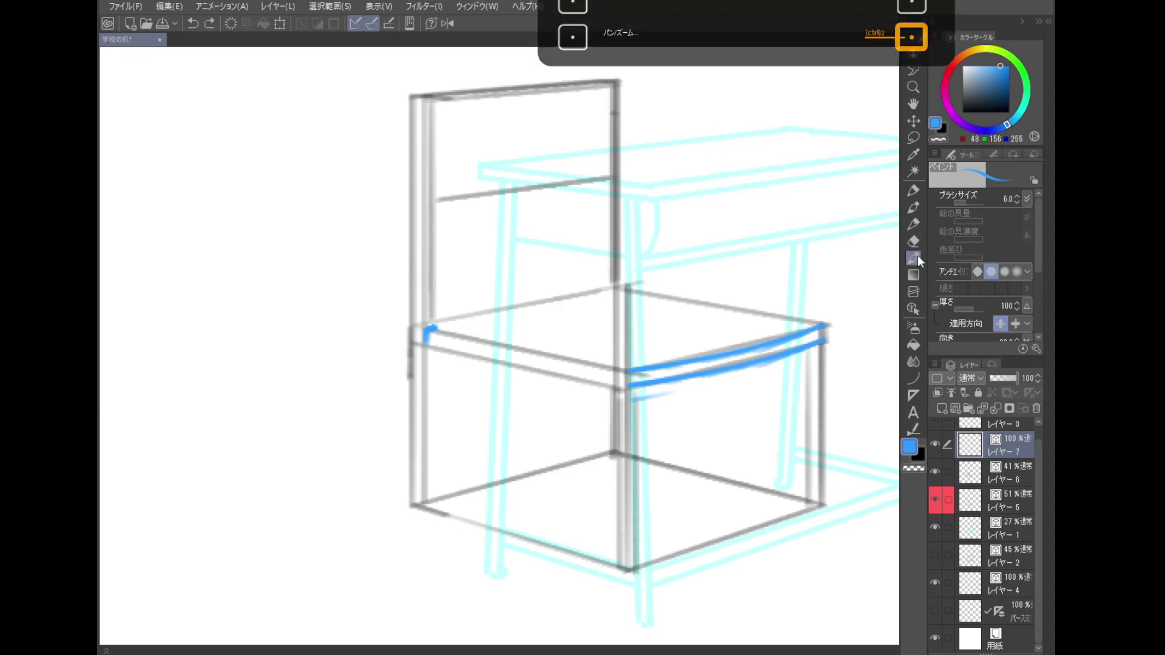
# - Draw a sagging curve along the seat's top back edge with the curve tool
pyautogui.click(913, 377)
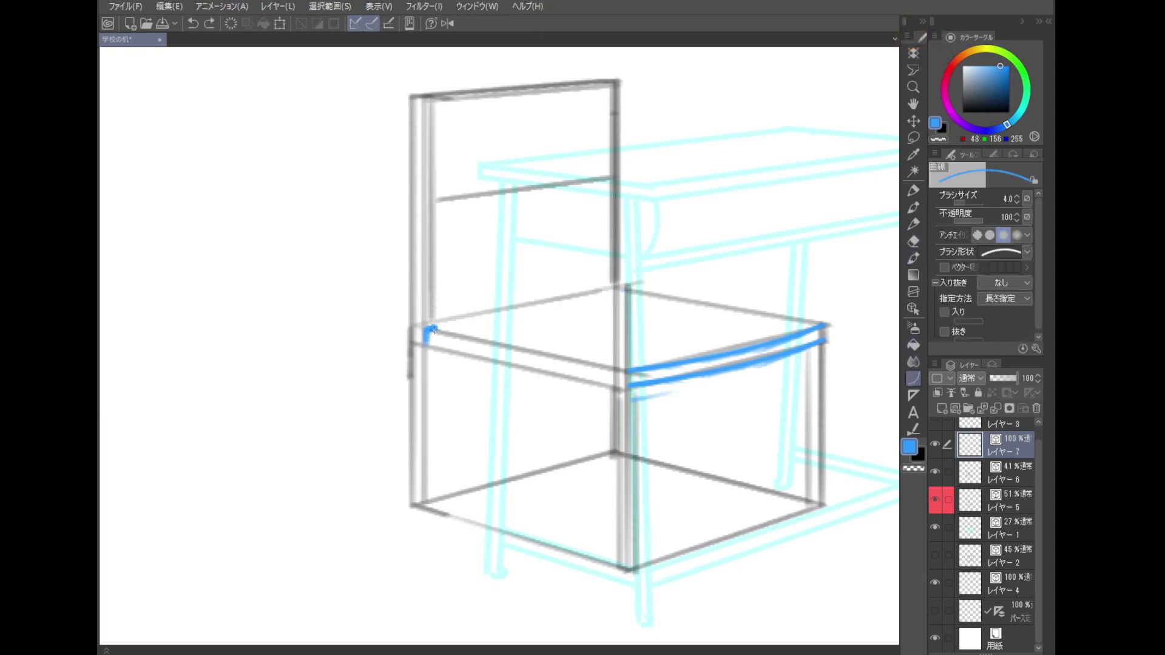
pyautogui.moveTo(433, 331); pyautogui.dragTo(440, 328)
pyautogui.click(461, 301)
pyautogui.moveTo(433, 328); pyautogui.dragTo(626, 290)
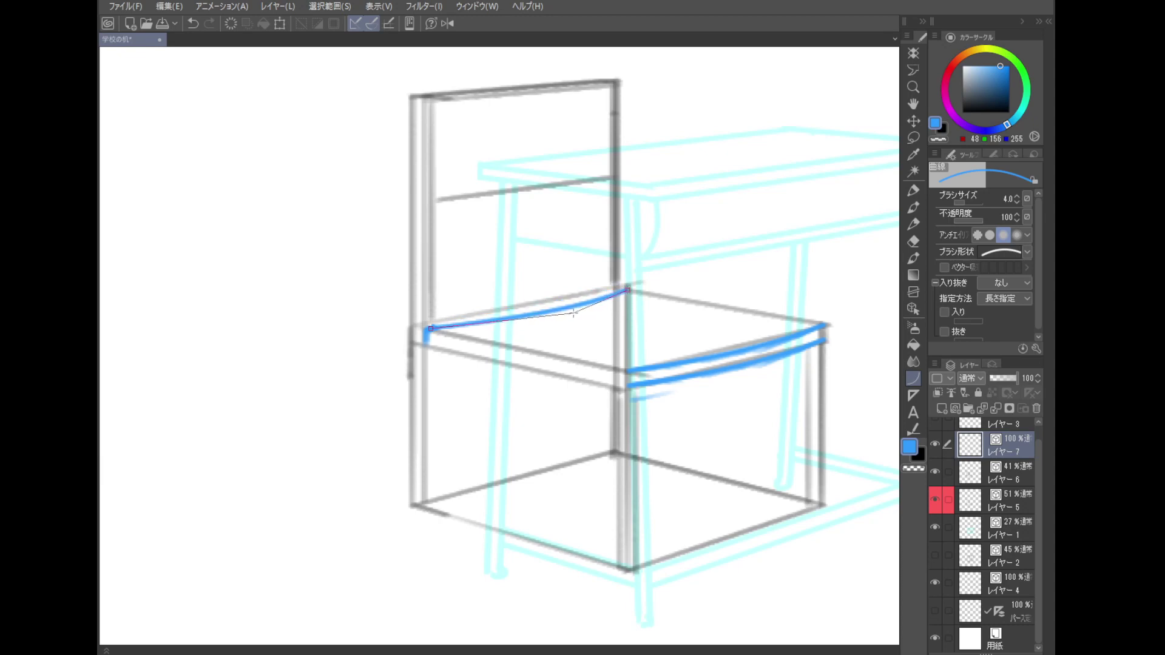
pyautogui.click(574, 311)
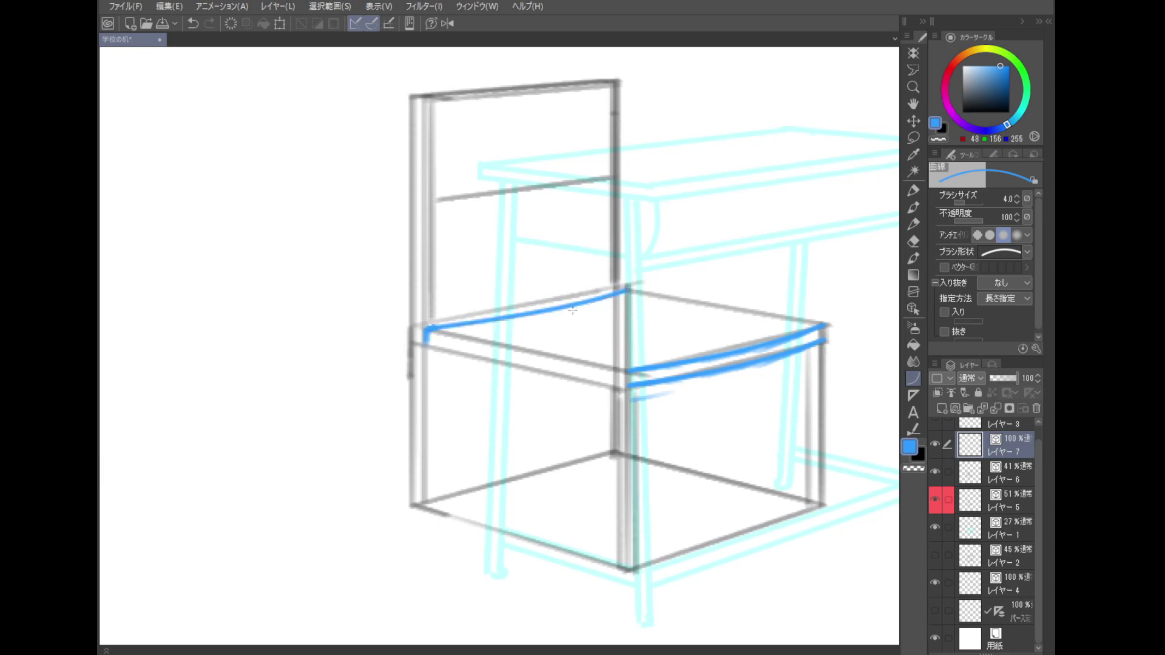
# - Brush both edges of the seat's near side, the far side's top edge and the short front corner in blue
pyautogui.click(914, 257)
pyautogui.moveTo(424, 347); pyautogui.dragTo(622, 386)
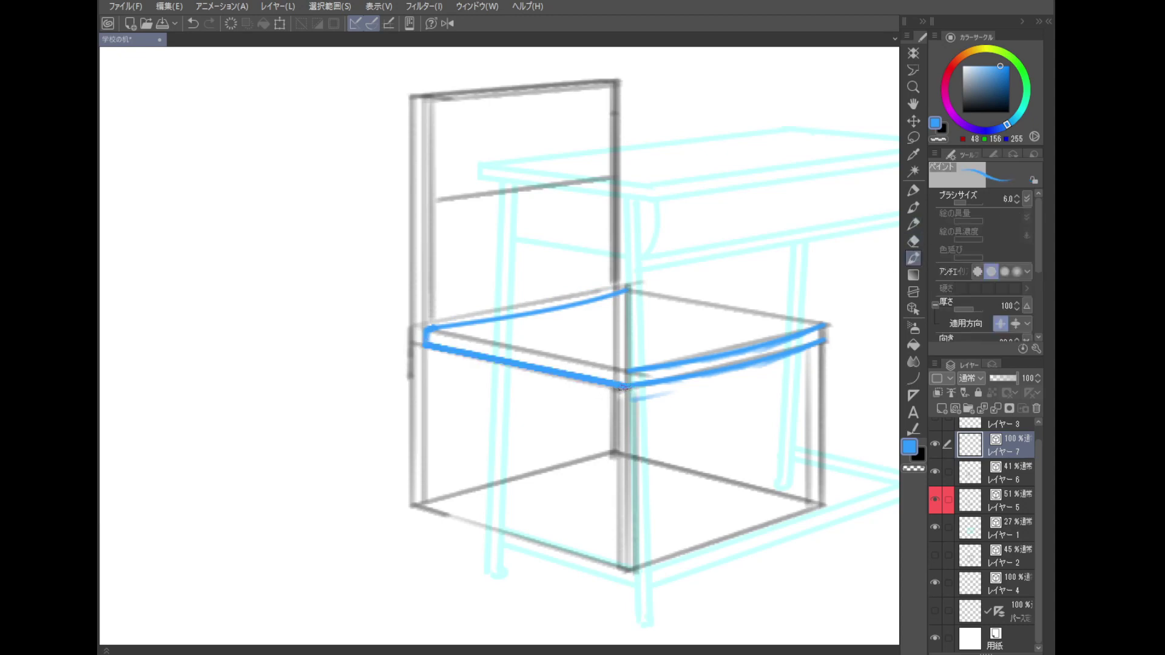
pyautogui.moveTo(443, 333); pyautogui.dragTo(619, 369)
pyautogui.moveTo(629, 288); pyautogui.dragTo(828, 326)
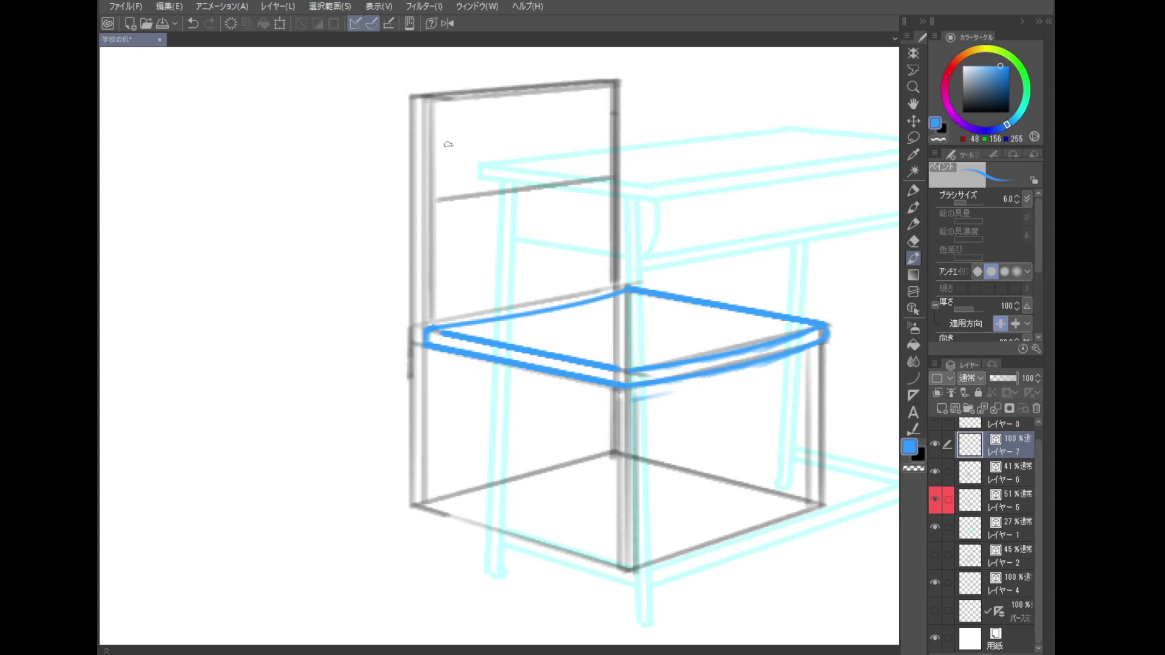
# - Brush the top end and inner vertical edge of the backrest's near post
pyautogui.scroll(1, 428, 135)
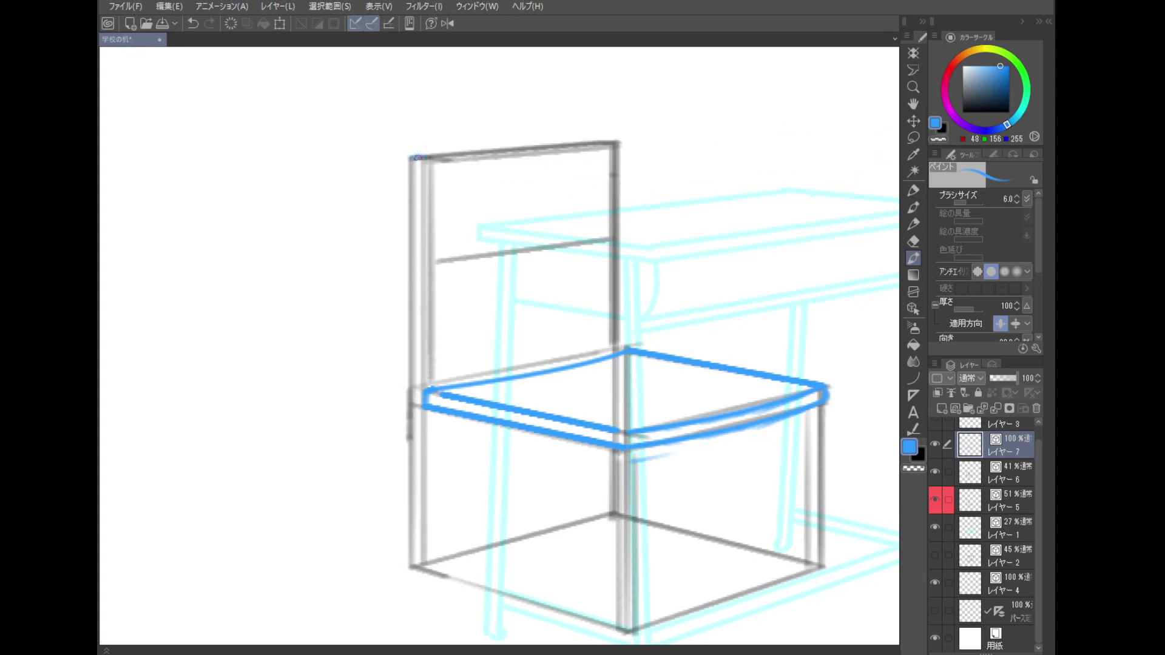
pyautogui.moveTo(410, 157); pyautogui.dragTo(425, 159)
pyautogui.moveTo(427, 159); pyautogui.dragTo(429, 386)
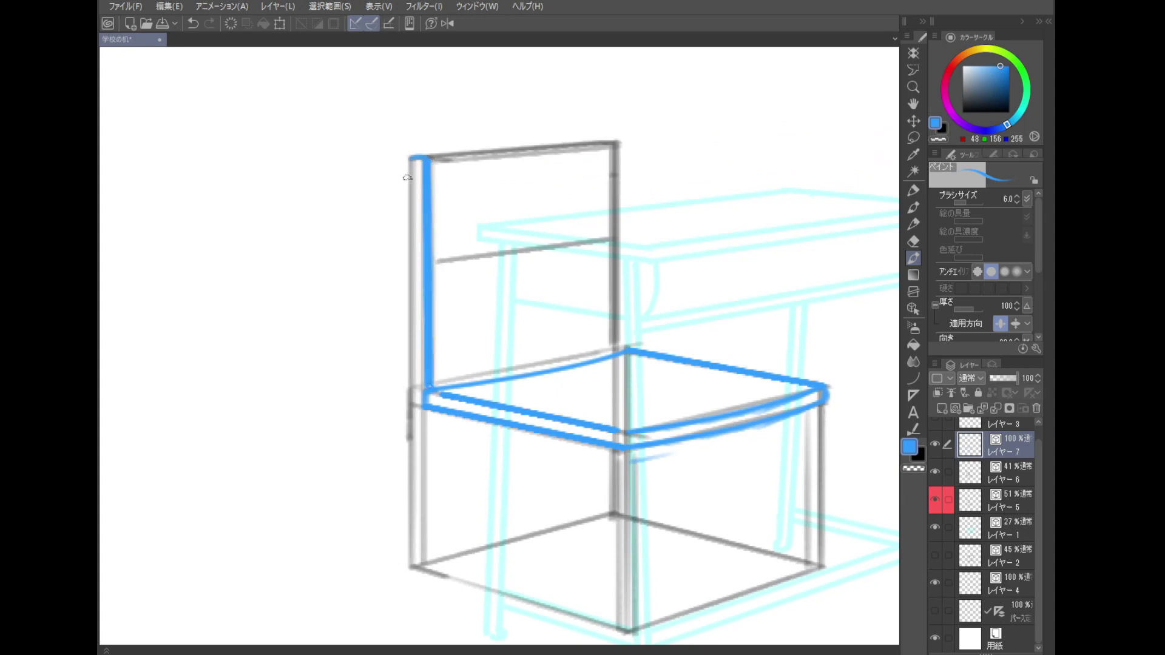
# - Reduce the brush size to 4.0 and brush the near back post's full outer edge and its leg's inner edge in blue
pyautogui.moveTo(410, 161); pyautogui.dragTo(403, 549)
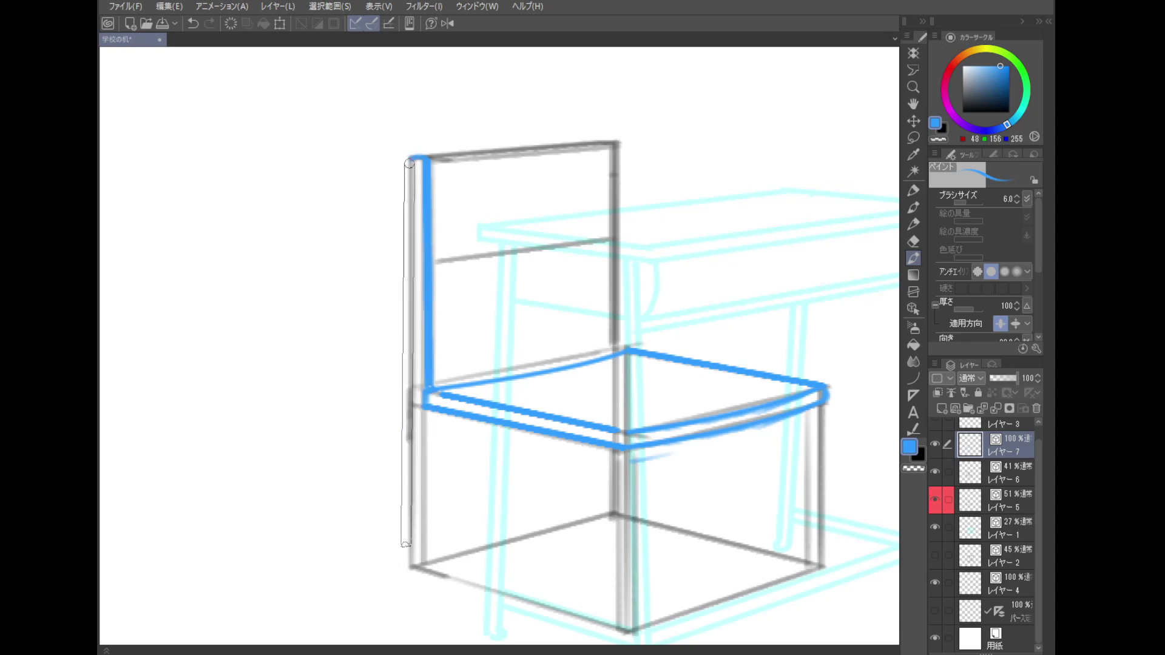
pyautogui.hotkey('ctrl', 'z')
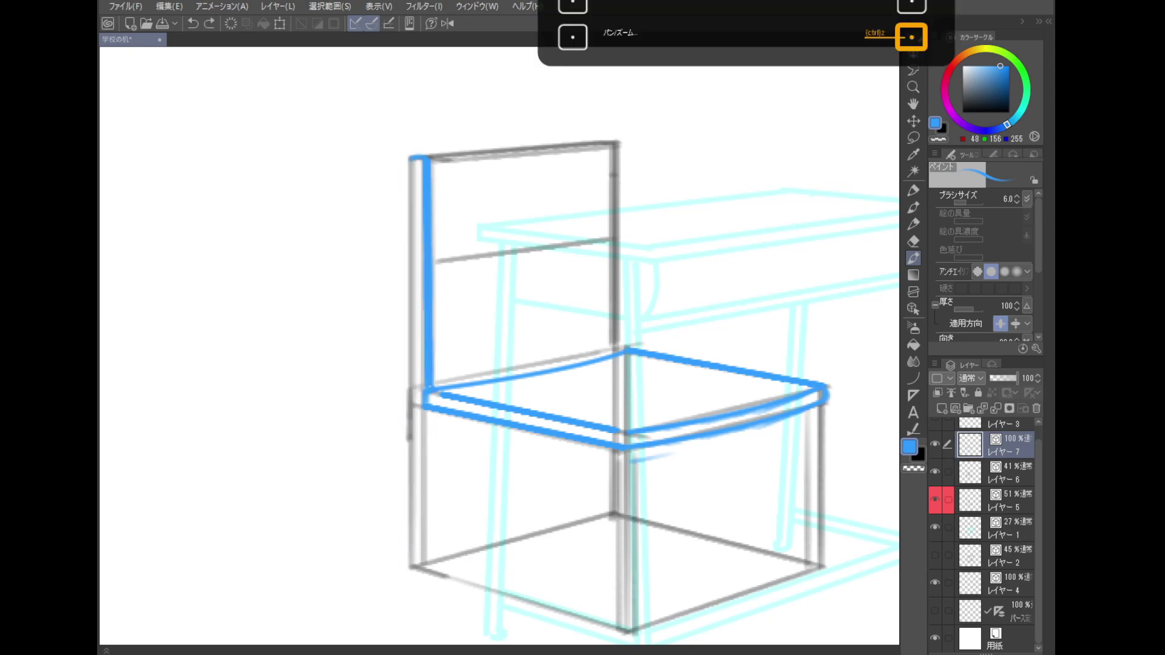
pyautogui.press('[')
pyautogui.press('[')
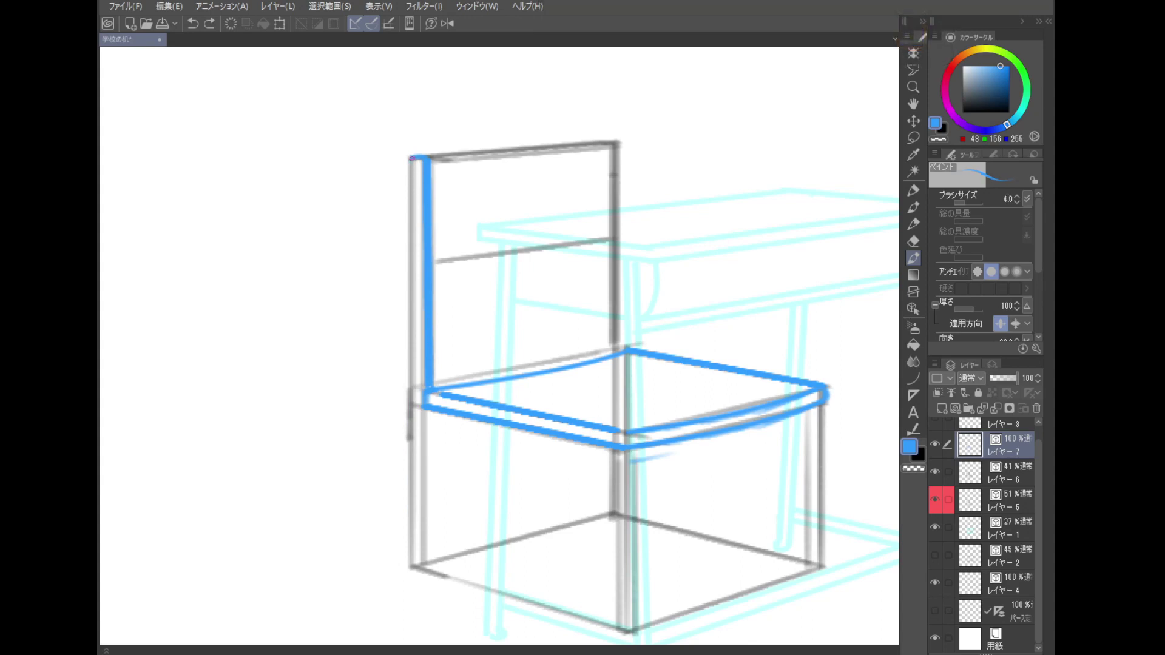
pyautogui.moveTo(411, 158); pyautogui.dragTo(410, 568)
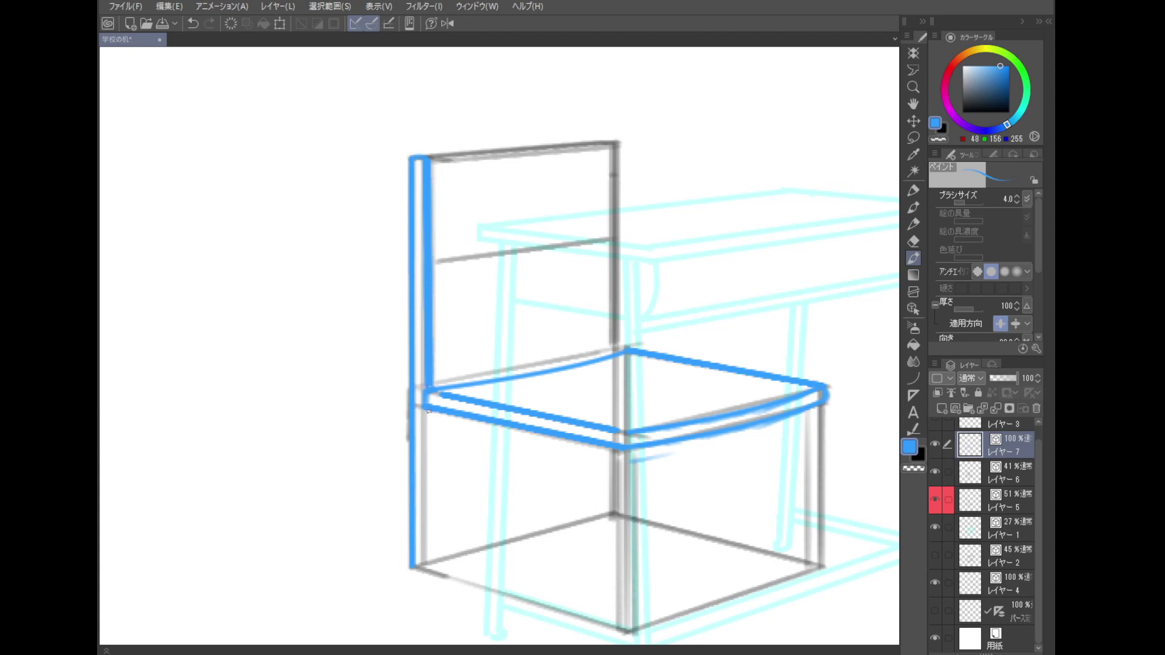
pyautogui.moveTo(428, 411); pyautogui.dragTo(427, 565)
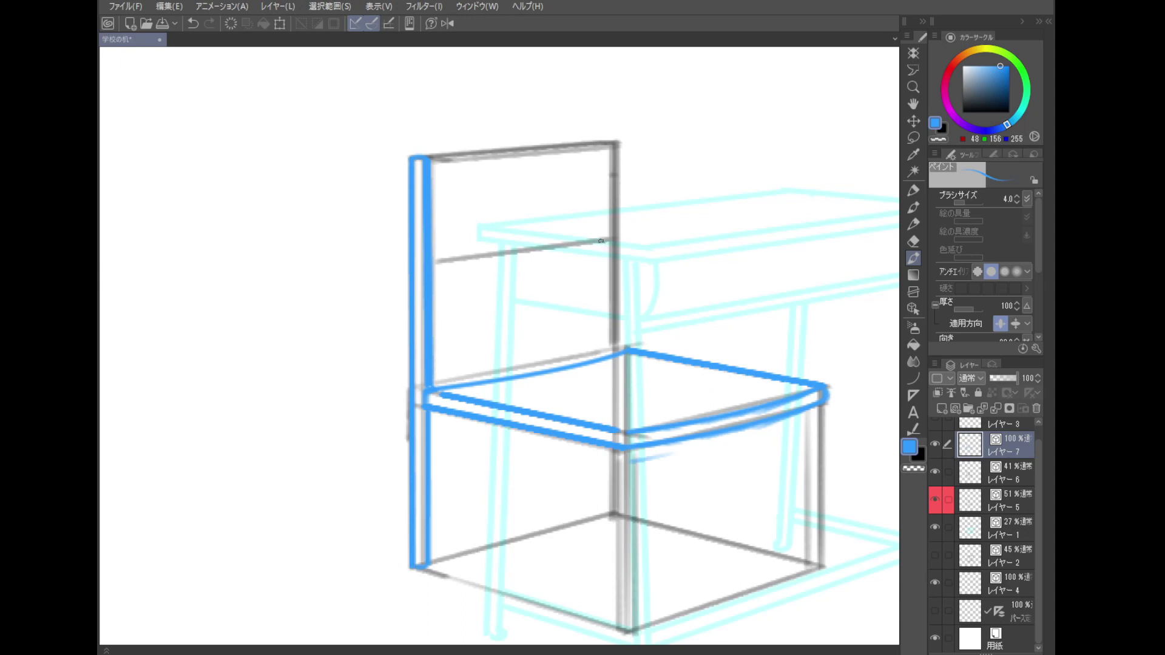
# - Brush the inner edge of the far back post above the seat and continue it below, keeping the seat surface clear
pyautogui.moveTo(600, 241); pyautogui.dragTo(600, 359)
pyautogui.moveTo(603, 241); pyautogui.dragTo(605, 516)
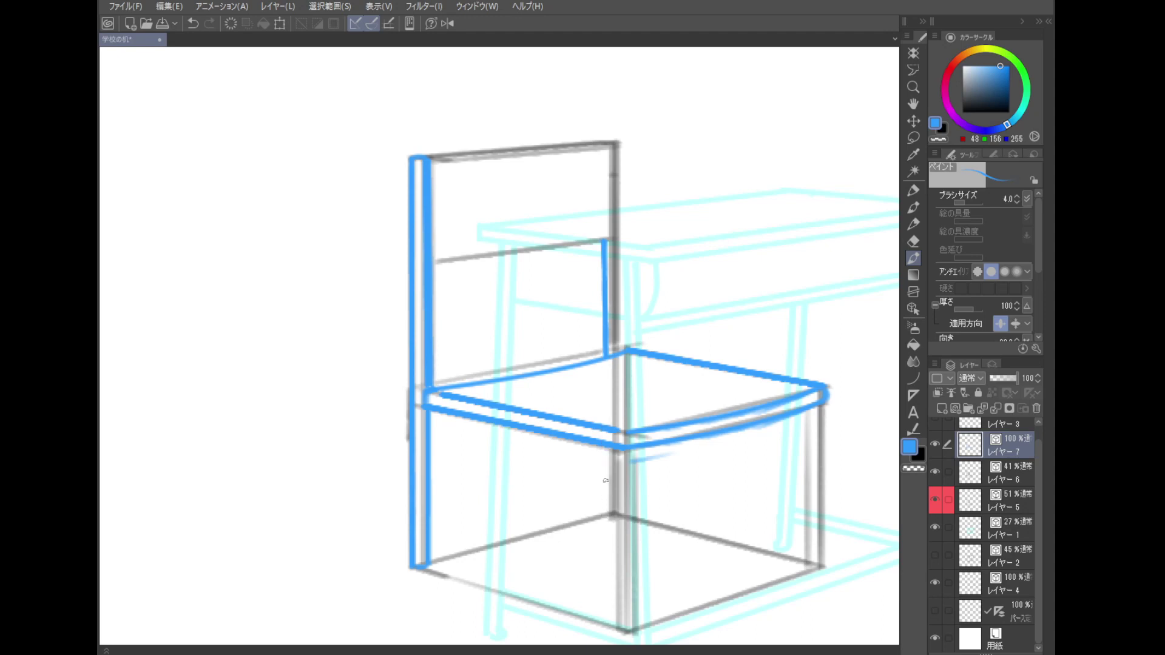
pyautogui.moveTo(603, 447); pyautogui.dragTo(606, 519)
pyautogui.moveTo(643, 534); pyautogui.dragTo(646, 349)
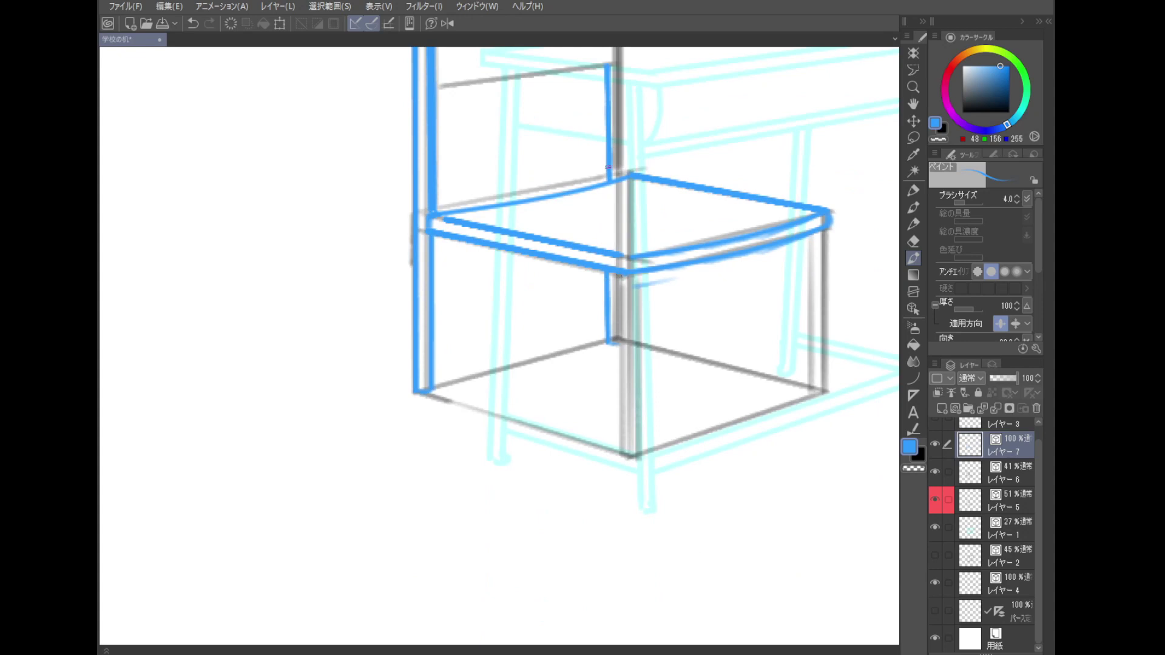
pyautogui.moveTo(608, 180); pyautogui.dragTo(605, 304)
pyautogui.click(913, 242)
pyautogui.click(606, 212)
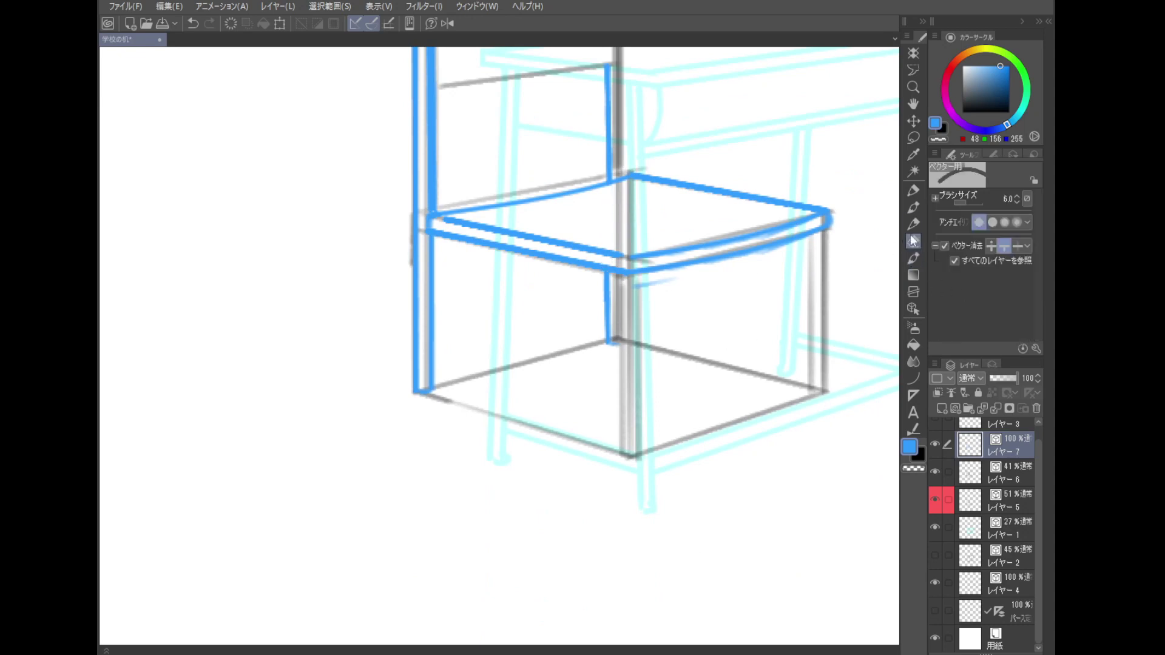
pyautogui.click(914, 259)
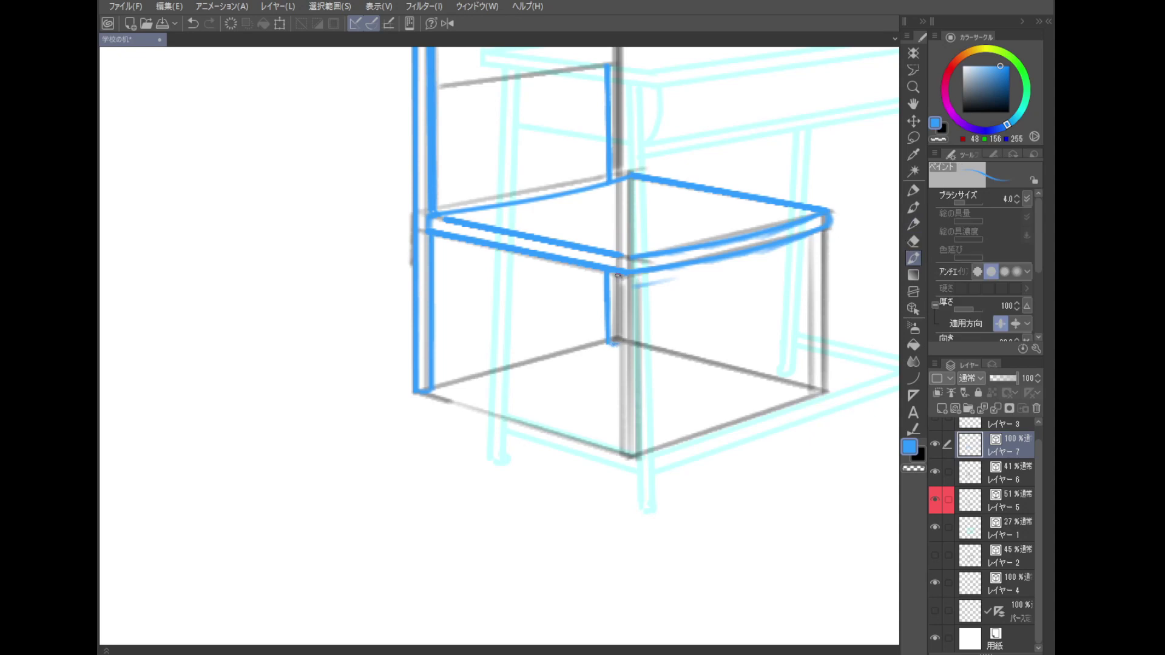
# - Brush both vertical edges of the two front legs from the seat's underside down to the floor lines
pyautogui.moveTo(618, 275); pyautogui.dragTo(623, 452)
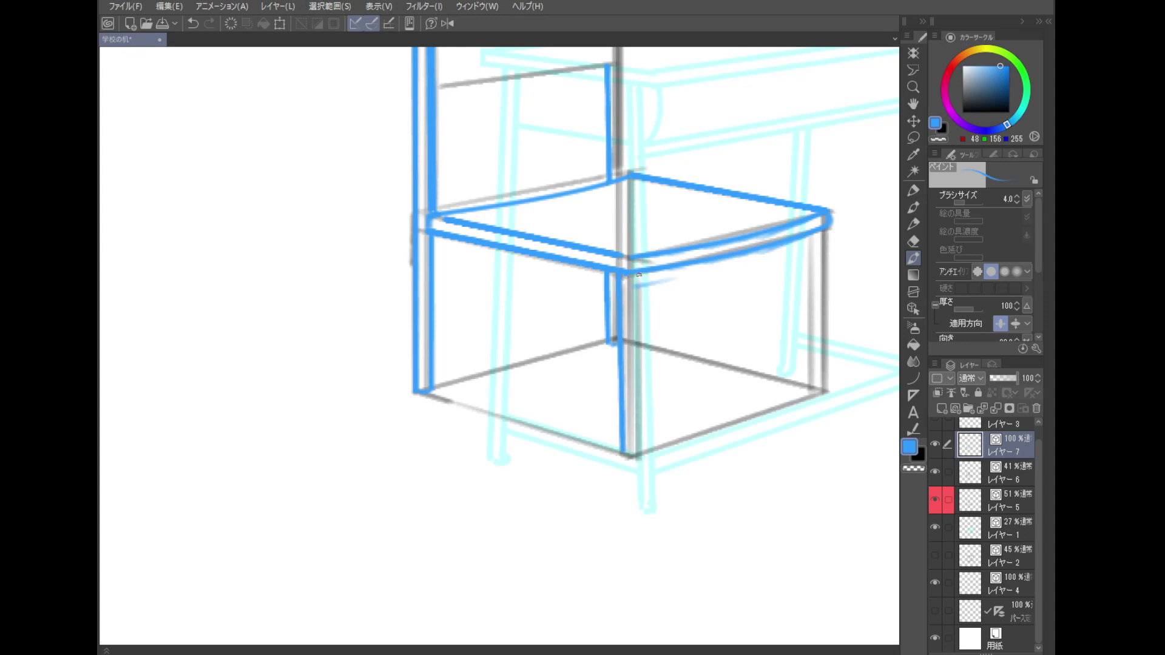
pyautogui.moveTo(637, 273); pyautogui.dragTo(641, 452)
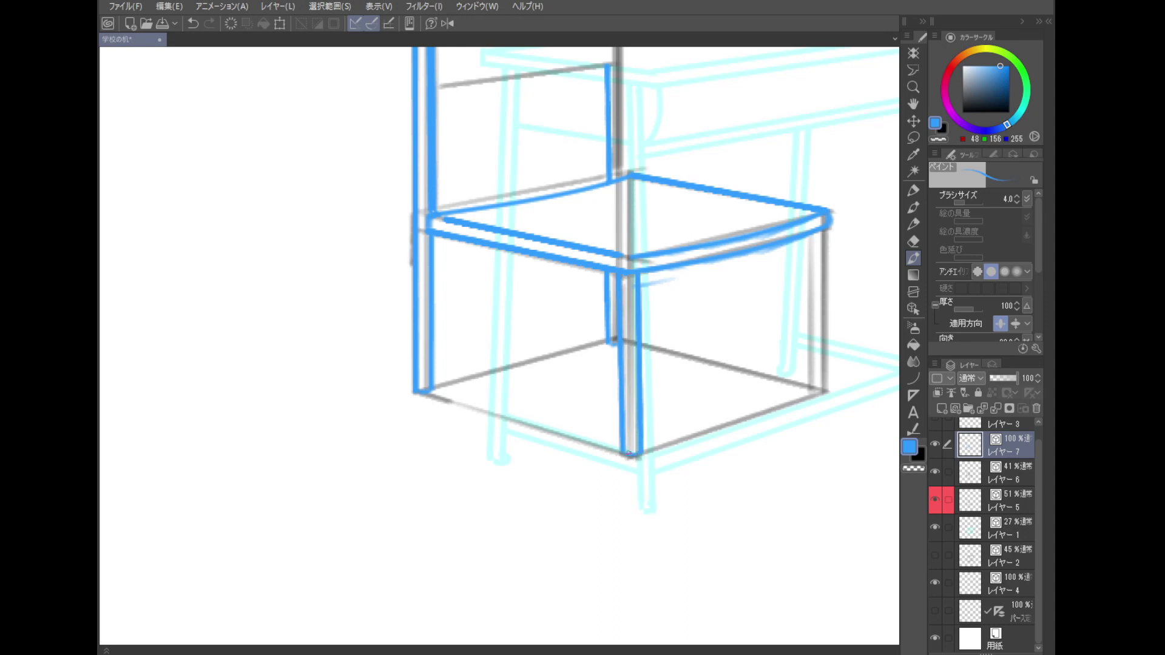
pyautogui.moveTo(603, 332); pyautogui.dragTo(500, 393)
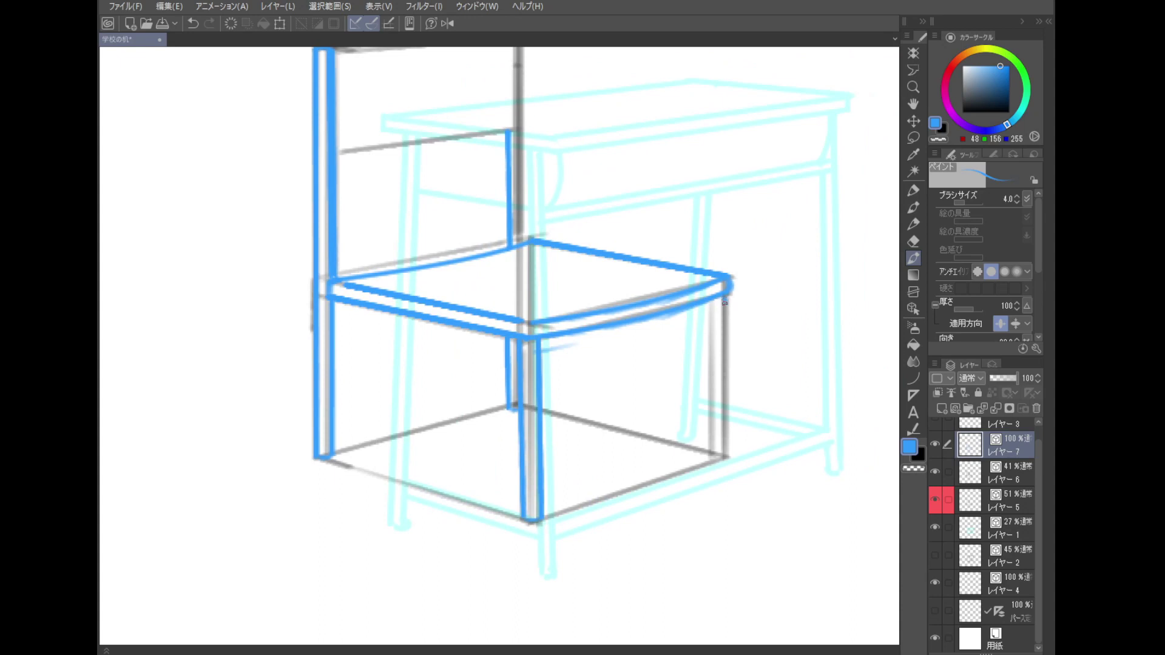
pyautogui.moveTo(725, 302); pyautogui.dragTo(726, 459)
pyautogui.moveTo(712, 301); pyautogui.dragTo(712, 459)
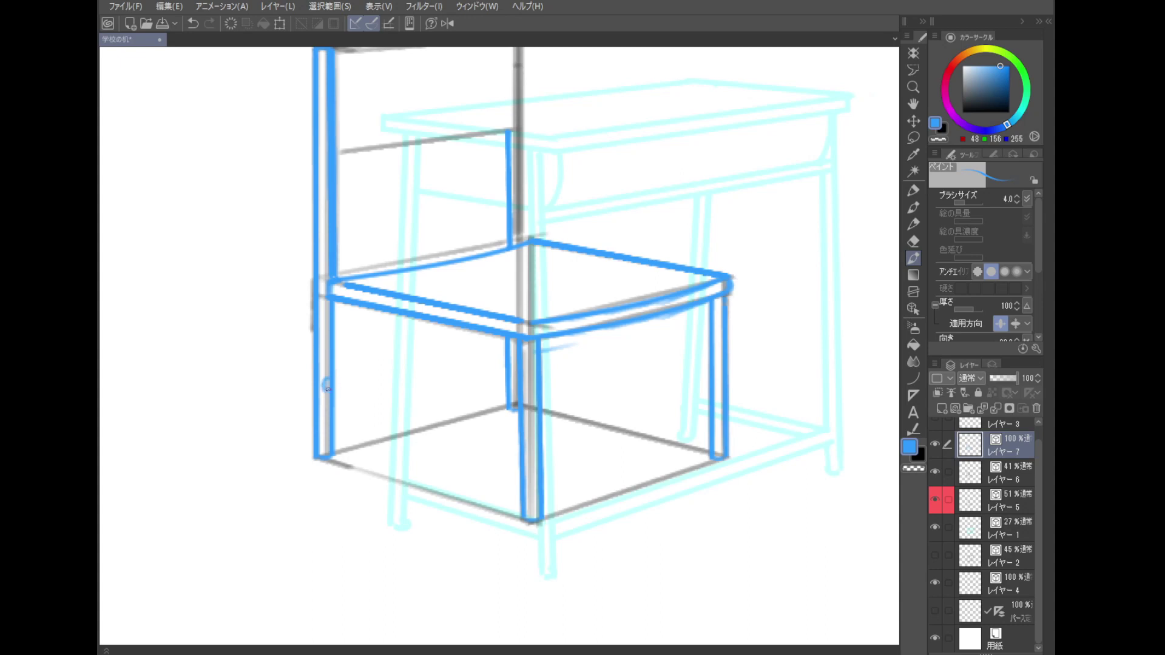
pyautogui.moveTo(329, 391); pyautogui.dragTo(520, 442)
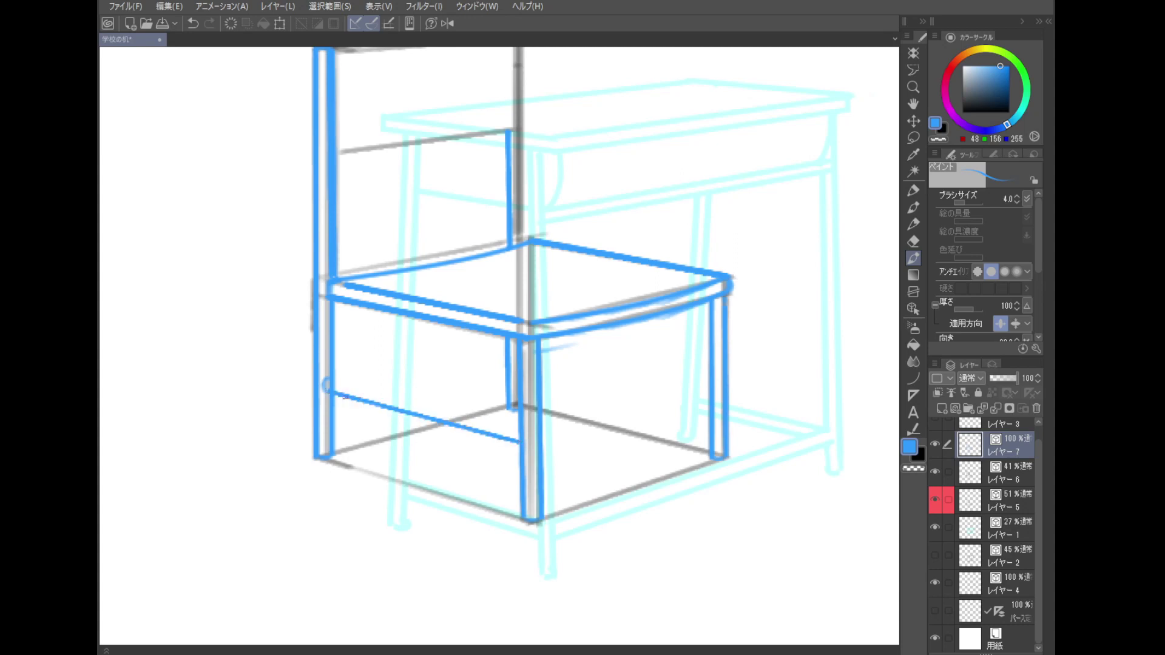
pyautogui.moveTo(329, 380); pyautogui.dragTo(518, 432)
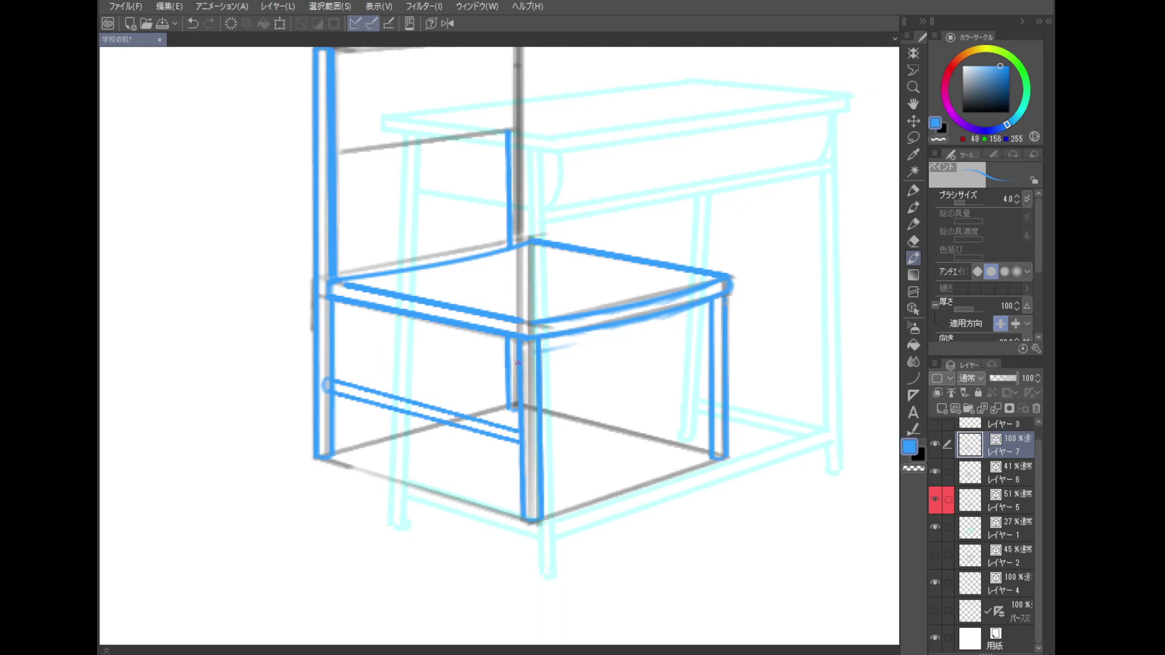
pyautogui.moveTo(518, 363)
pyautogui.mouseDown()
pyautogui.moveTo(712, 406)
pyautogui.moveTo(668, 399)
pyautogui.mouseUp()
pyautogui.moveTo(519, 361); pyautogui.dragTo(711, 401)
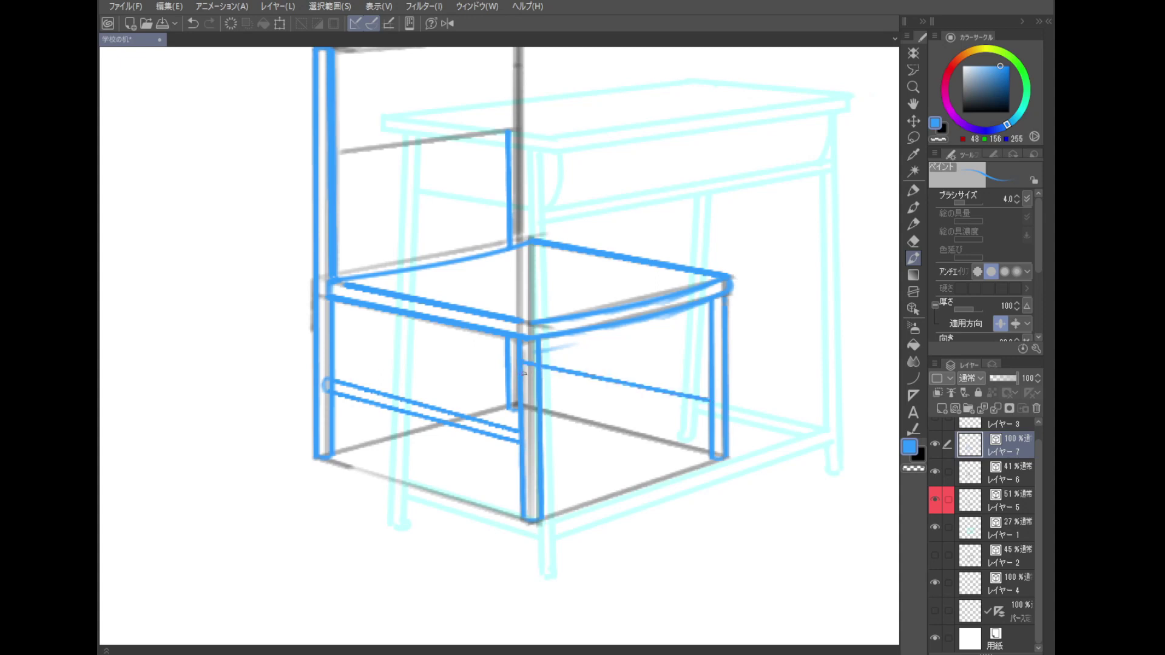
pyautogui.moveTo(544, 378); pyautogui.dragTo(707, 412)
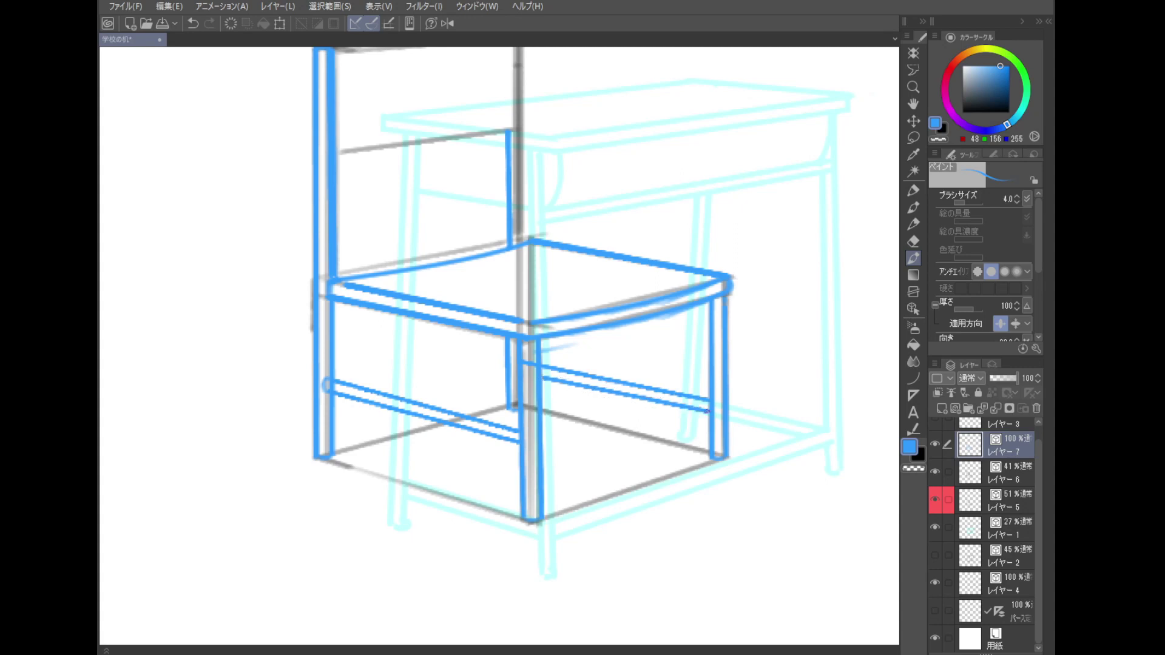
pyautogui.moveTo(610, 417); pyautogui.dragTo(606, 420)
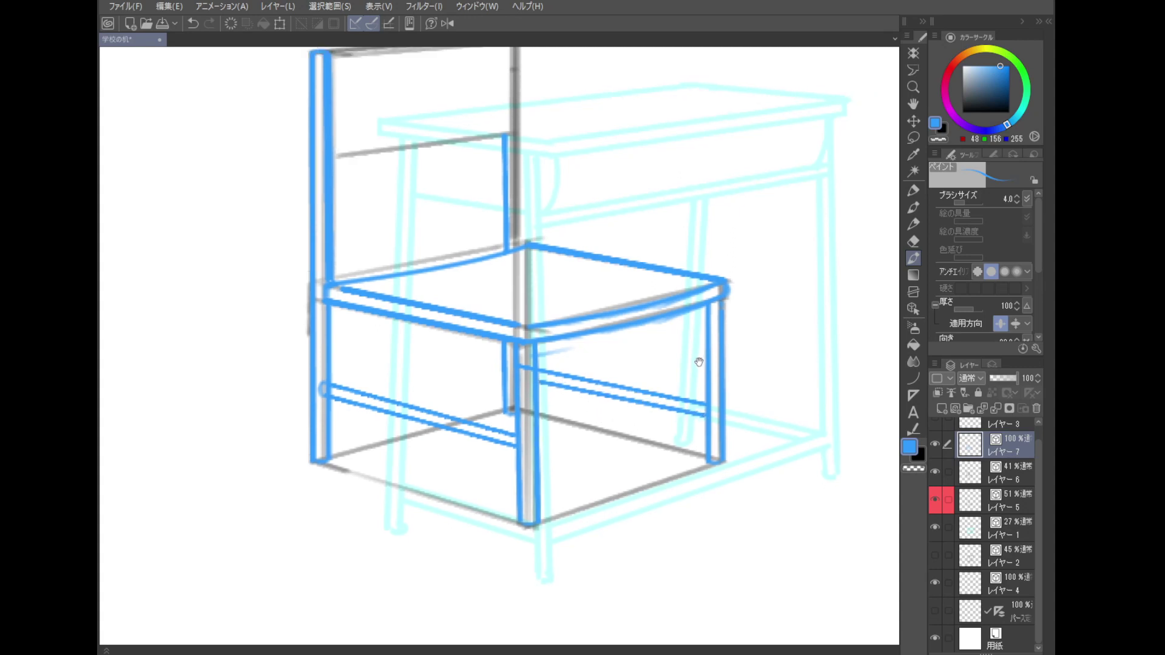
pyautogui.hotkey('ctrl', 'z')
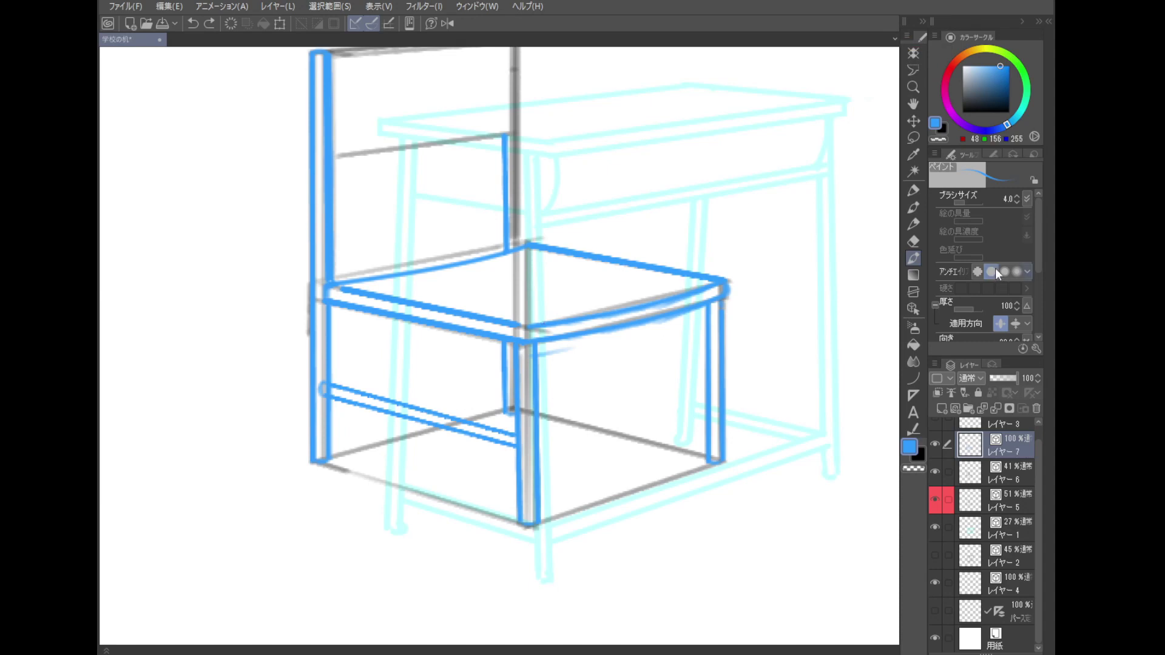
# - Show the perspective ruler layer and undo both lines of the near side's rung
pyautogui.click(935, 610)
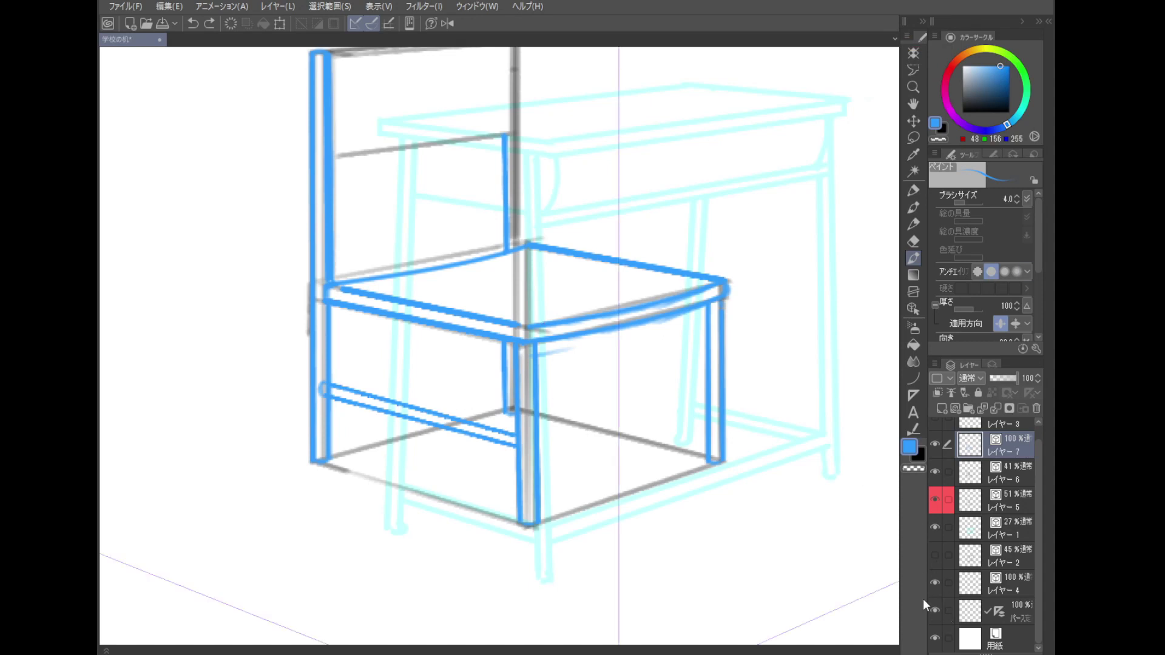
pyautogui.moveTo(708, 502); pyautogui.dragTo(703, 470)
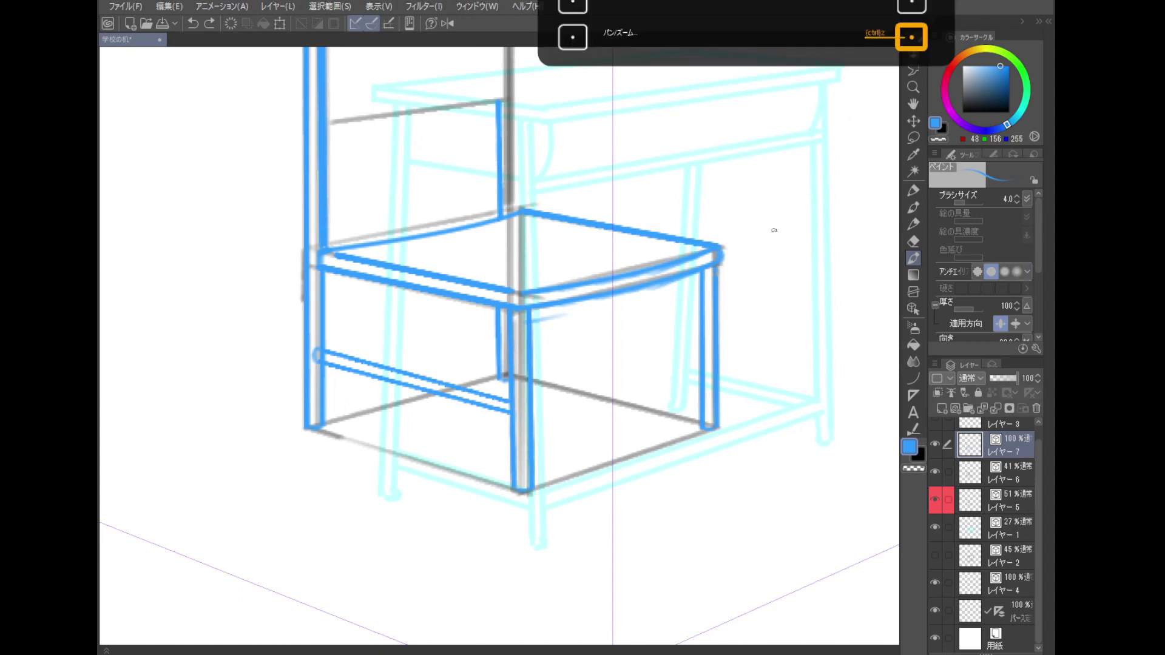
pyautogui.hotkey('ctrl', 'z')
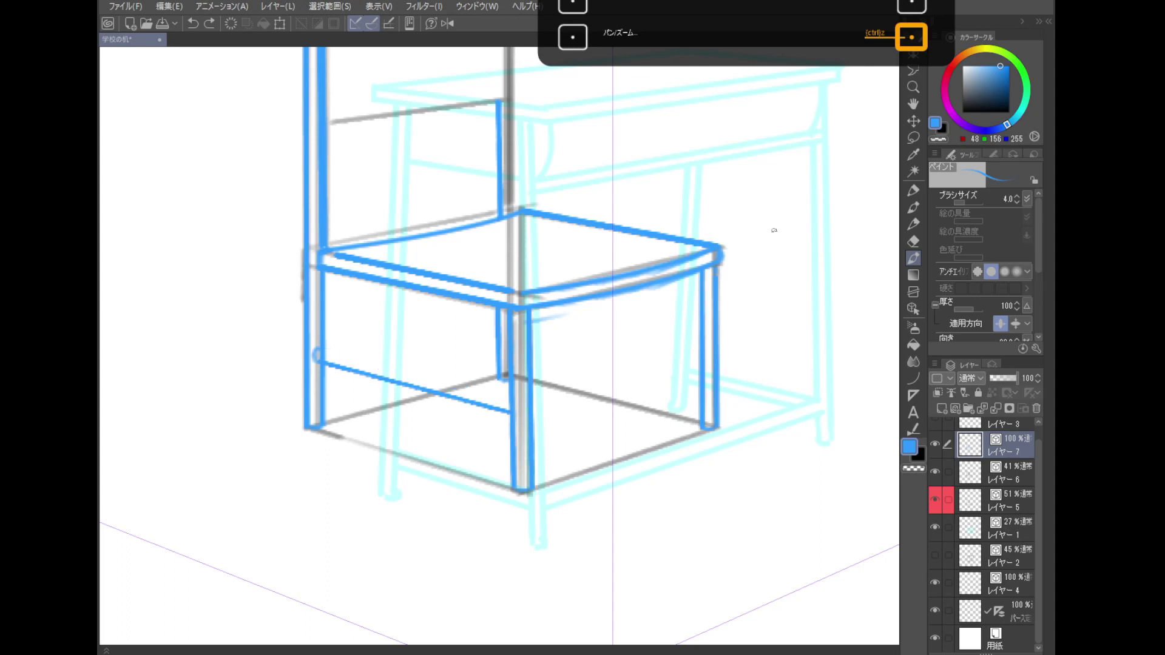
pyautogui.hotkey('ctrl', 'z')
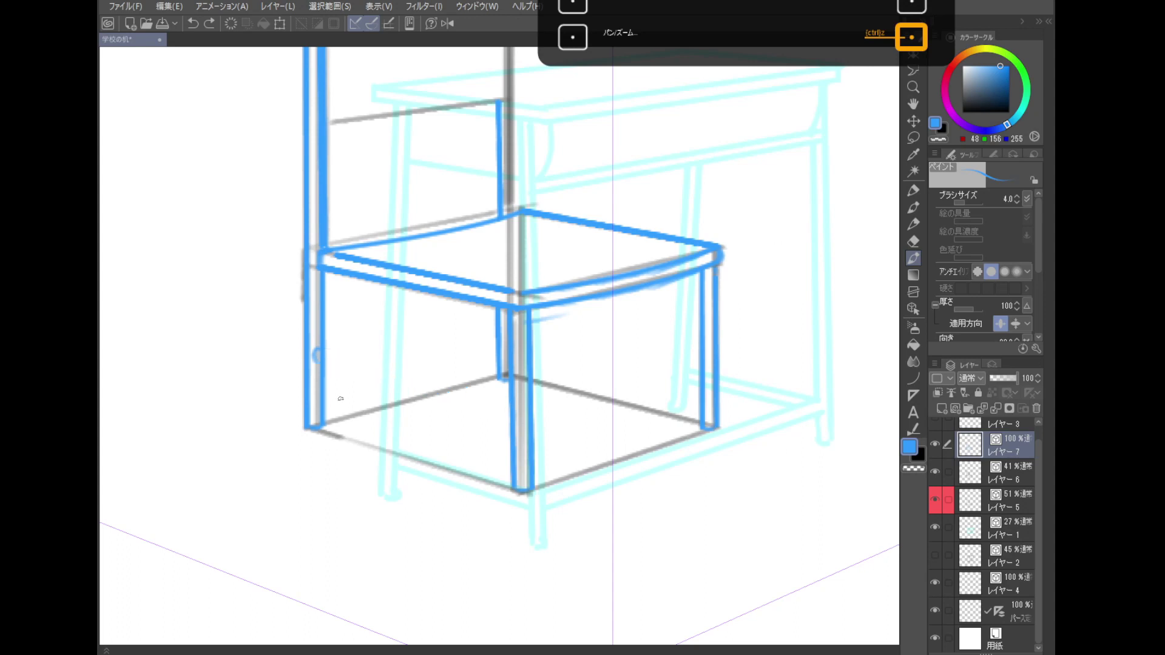
# - Lightly sketch double lines for the near side rung, across the back at the same height, and for the far side rung
pyautogui.moveTo(315, 359); pyautogui.dragTo(510, 412)
pyautogui.moveTo(319, 350); pyautogui.dragTo(511, 402)
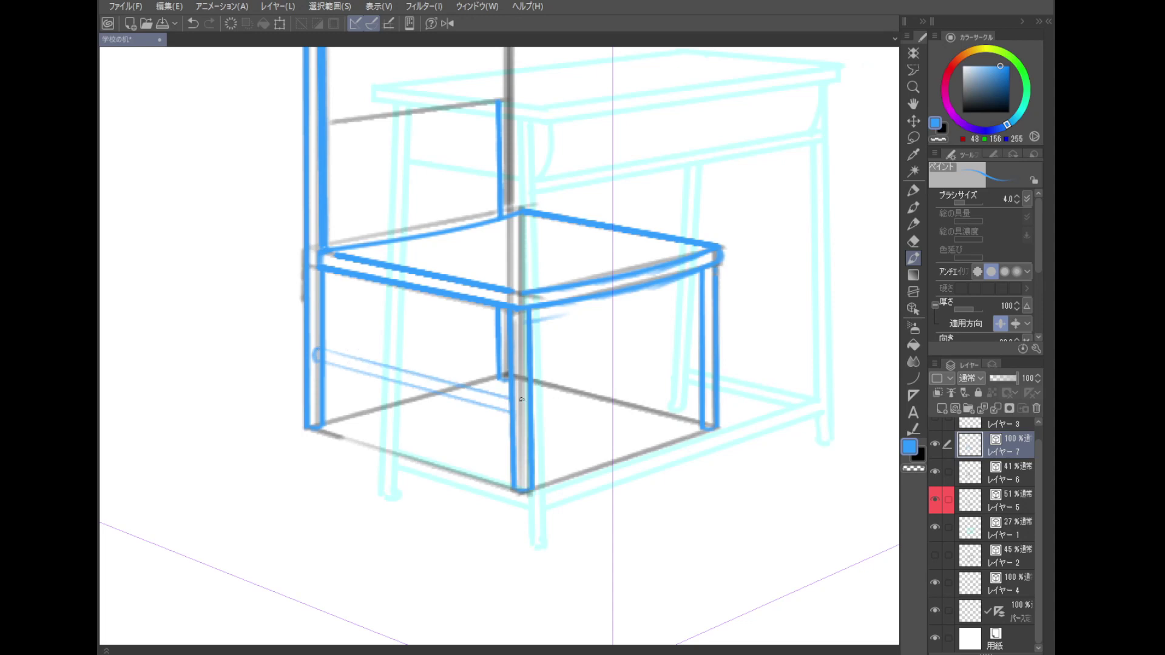
pyautogui.moveTo(317, 348); pyautogui.dragTo(492, 309)
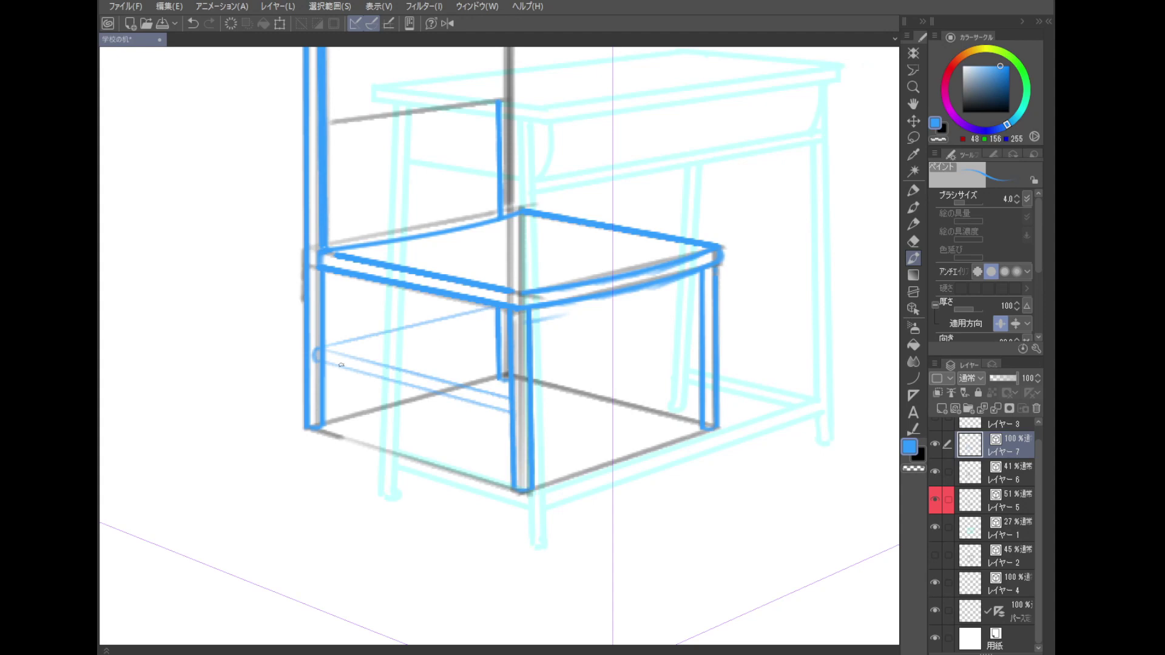
pyautogui.moveTo(319, 359); pyautogui.dragTo(495, 316)
pyautogui.moveTo(533, 322); pyautogui.dragTo(700, 360)
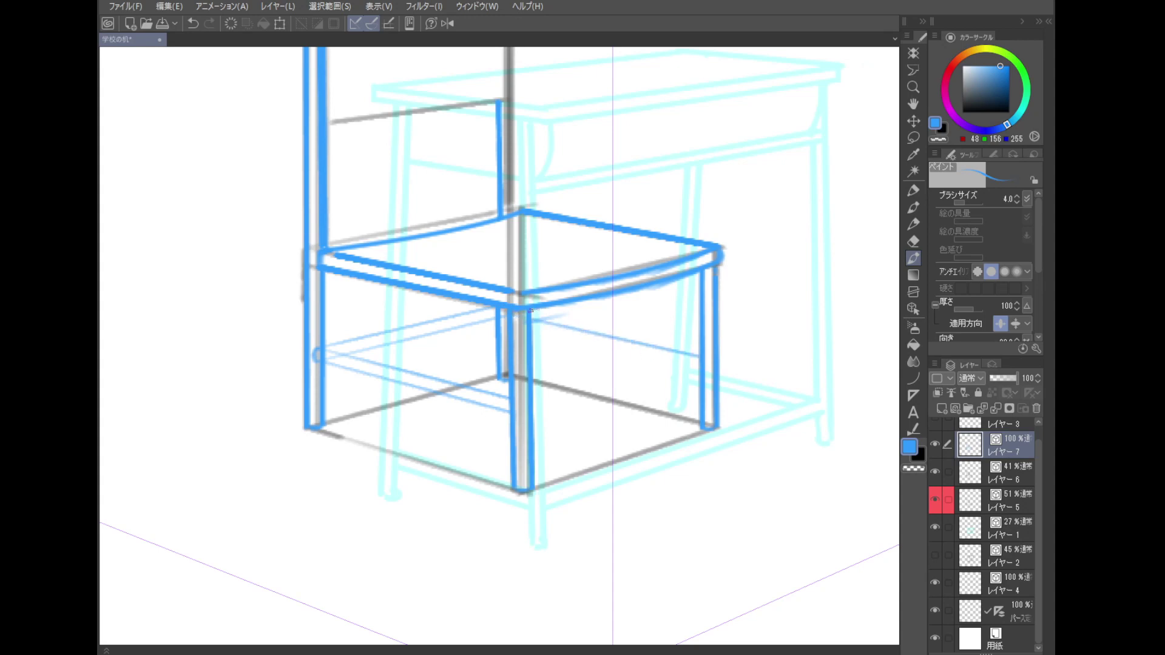
pyautogui.moveTo(535, 310); pyautogui.dragTo(706, 345)
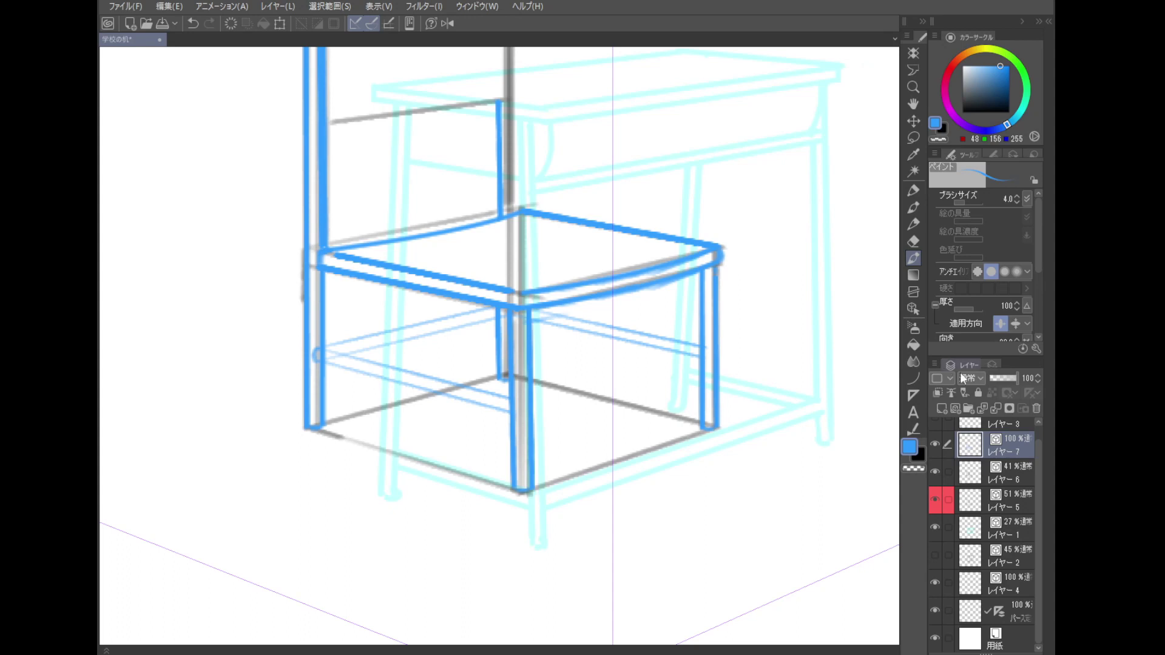
# - Erase the two light guide lines running across the chair's back with the vector eraser
pyautogui.click(913, 241)
pyautogui.moveTo(445, 316)
pyautogui.mouseDown()
pyautogui.moveTo(442, 338)
pyautogui.moveTo(394, 337)
pyautogui.mouseUp()
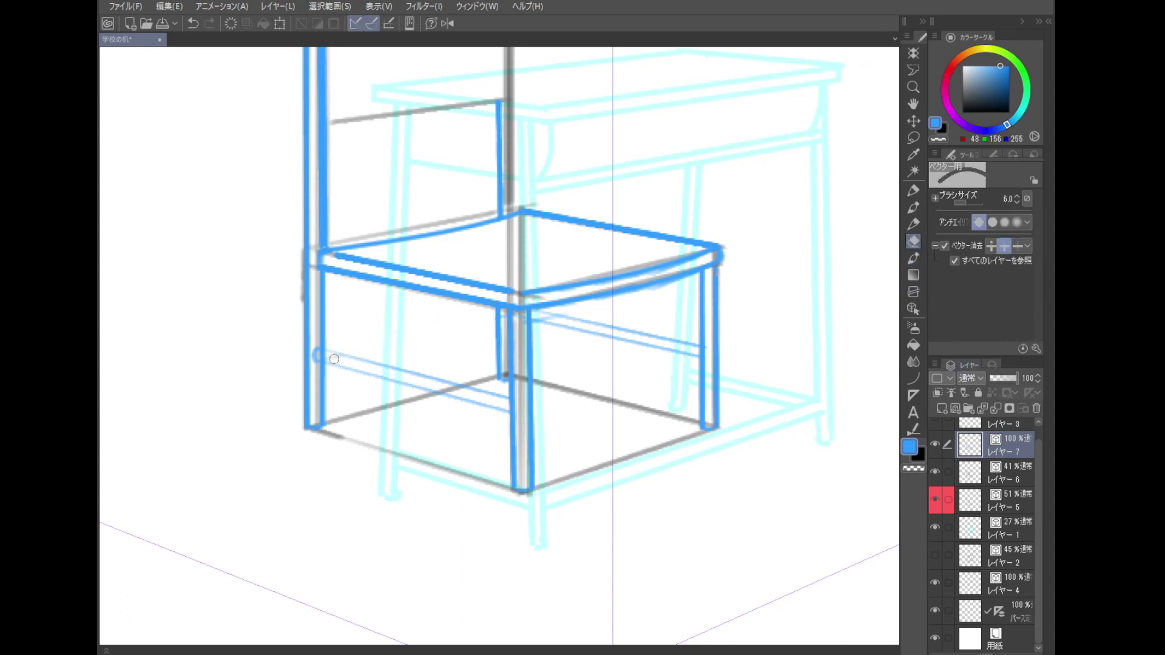
# - Reduce the vector eraser to 1.5 and try erasing part of the far rung's lower line beside the front leg
pyautogui.press('[')
pyautogui.press('[')
pyautogui.click(544, 321)
pyautogui.hotkey('ctrl', 'z')
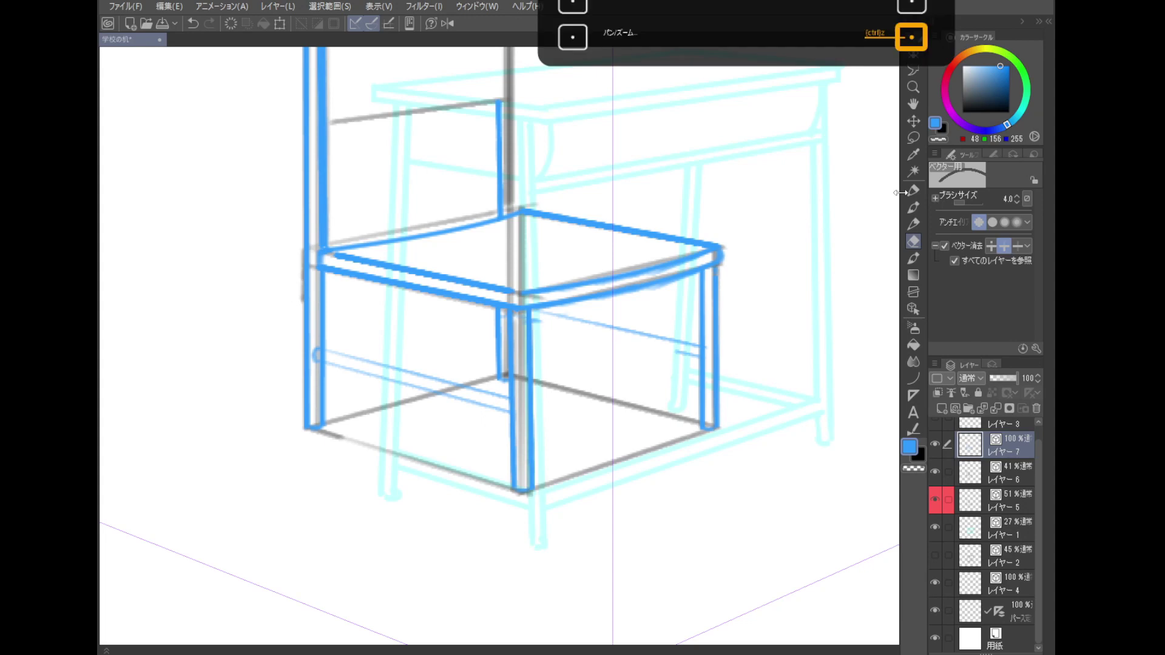
pyautogui.press('[')
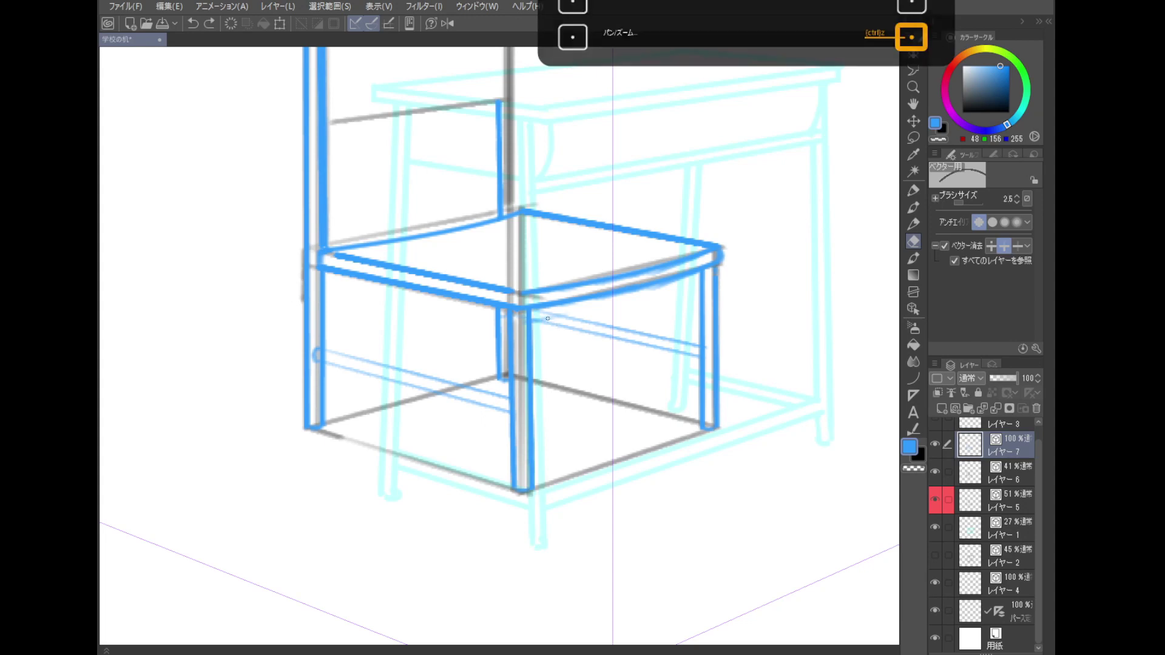
pyautogui.click(550, 320)
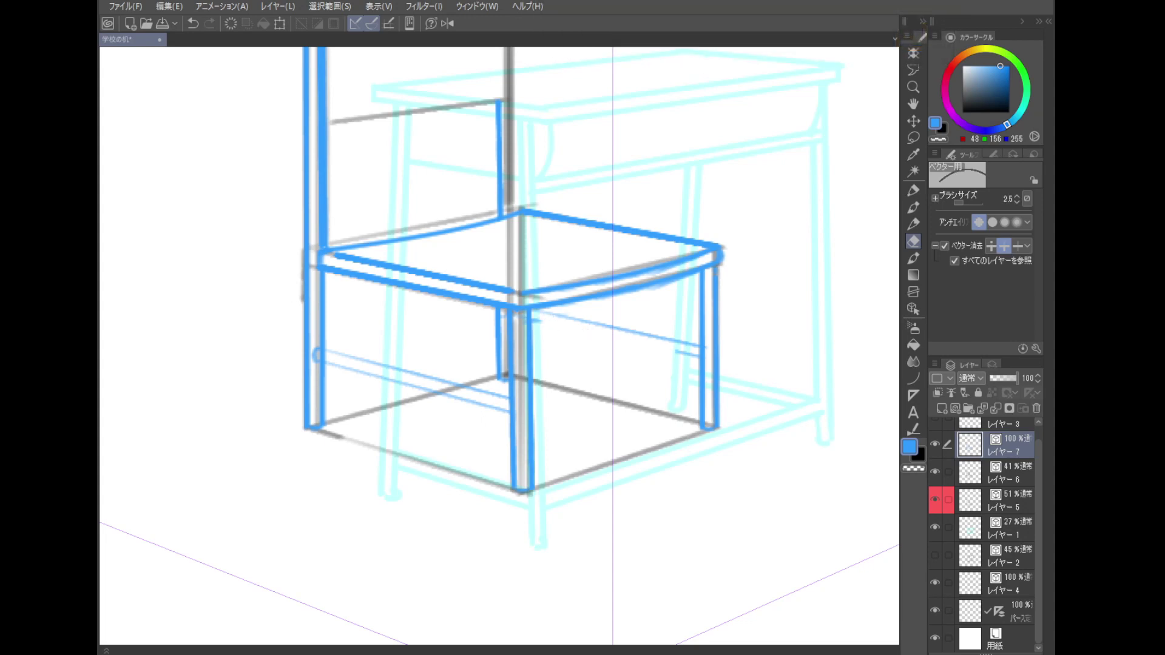
pyautogui.hotkey('ctrl', 'z')
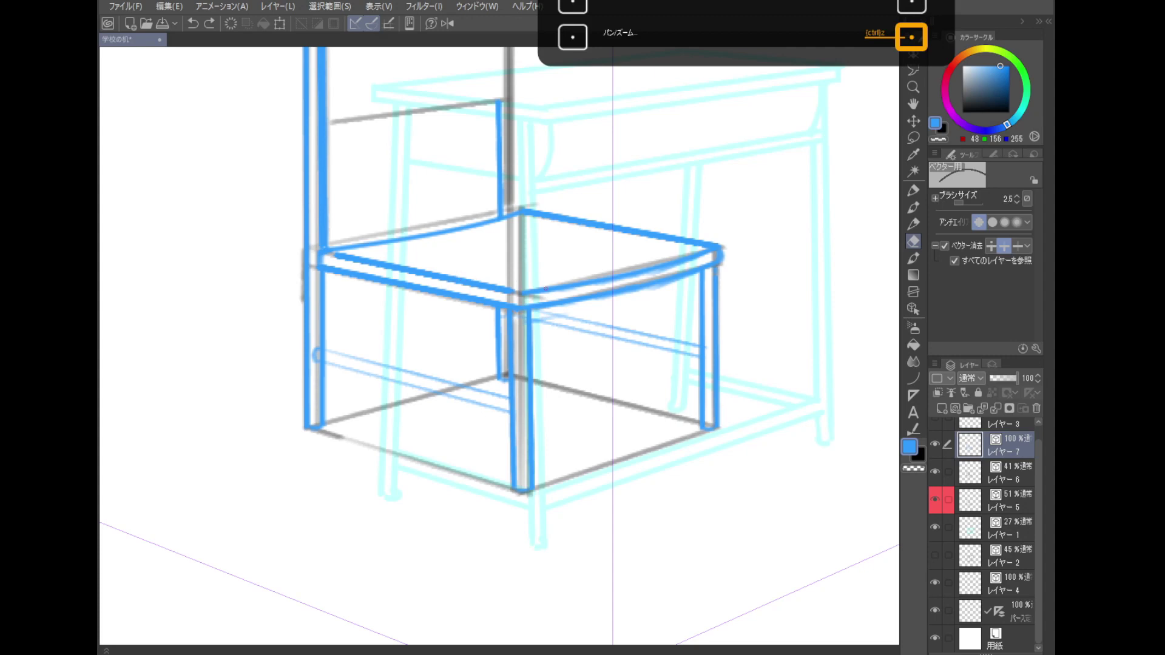
pyautogui.press('[')
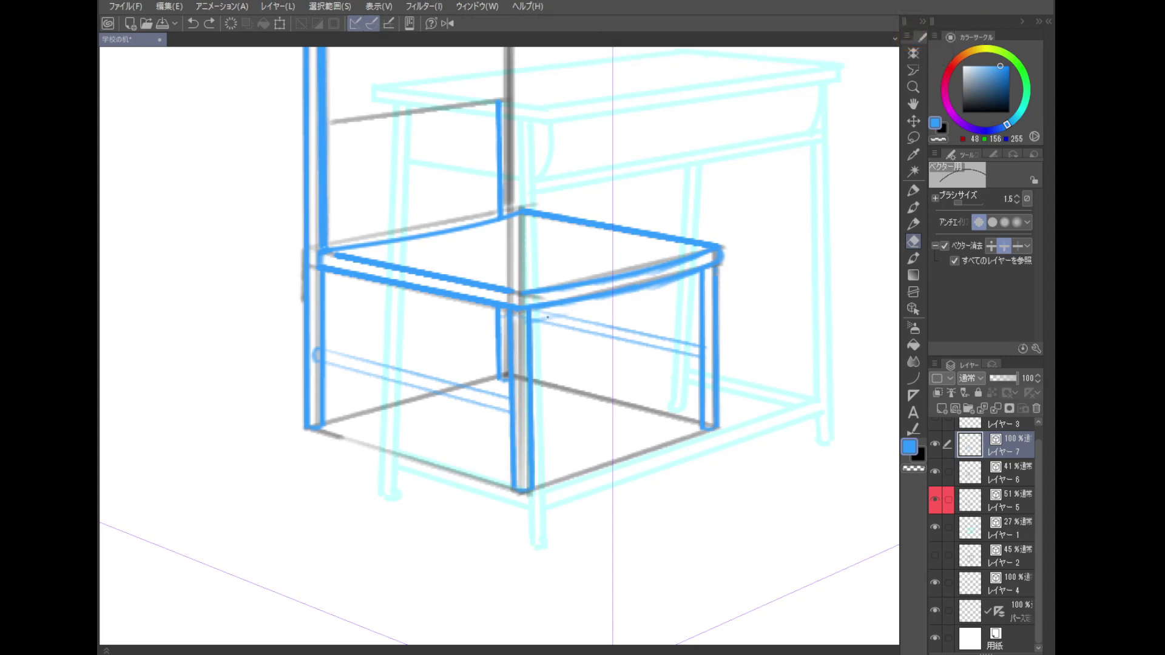
pyautogui.click(551, 320)
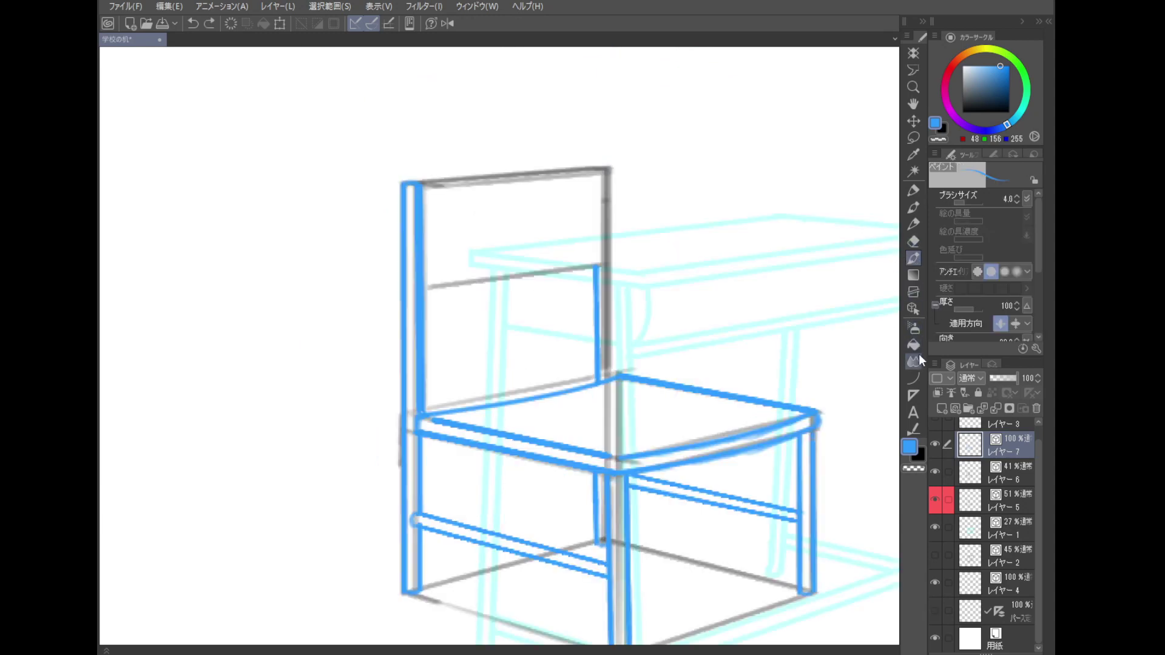
# - Draw two slightly upward-bowed curves along the backrest's top edge and one along its lower edge, using the curve tool
pyautogui.click(914, 379)
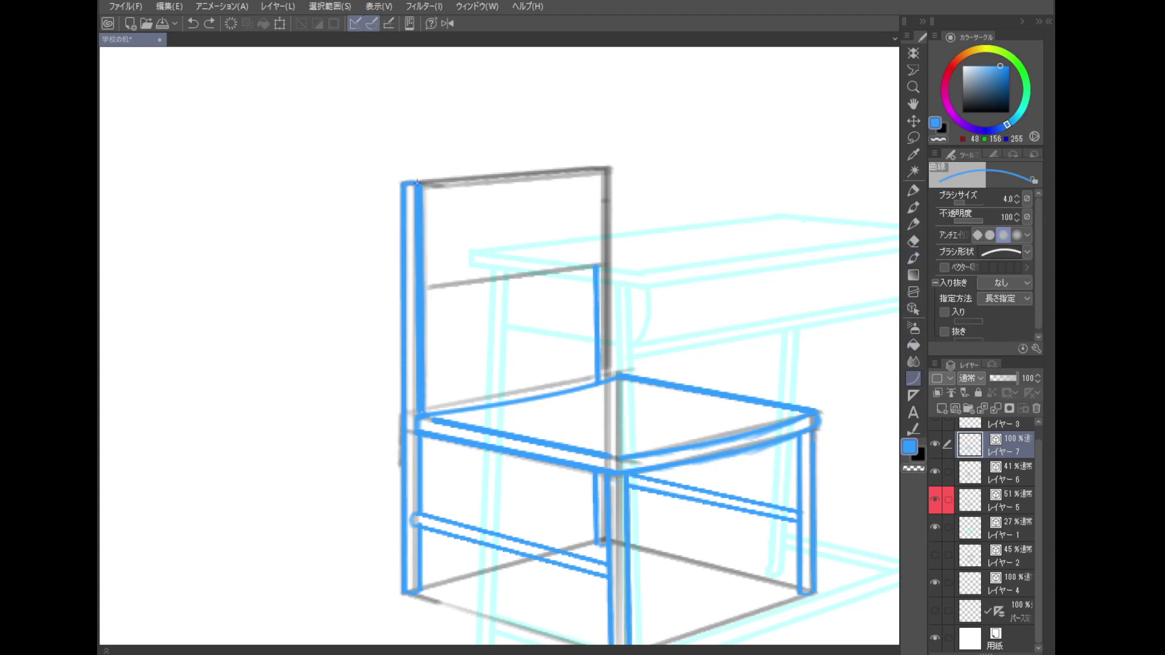
pyautogui.moveTo(431, 182); pyautogui.dragTo(604, 169)
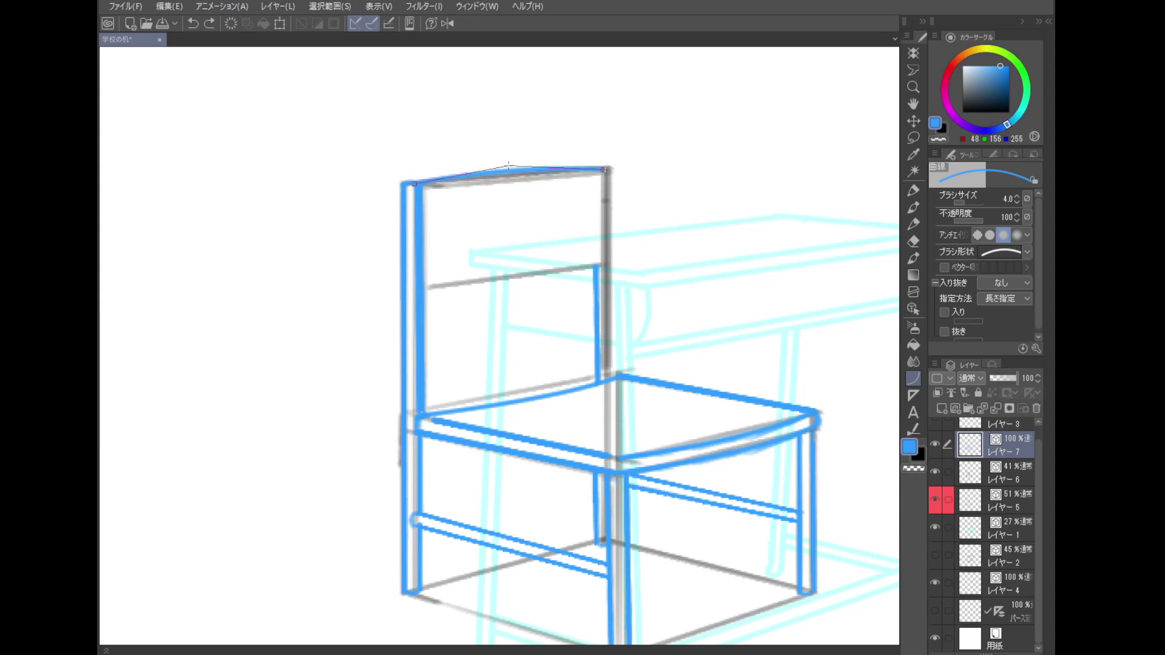
pyautogui.click(500, 166)
pyautogui.moveTo(422, 187); pyautogui.dragTo(604, 170)
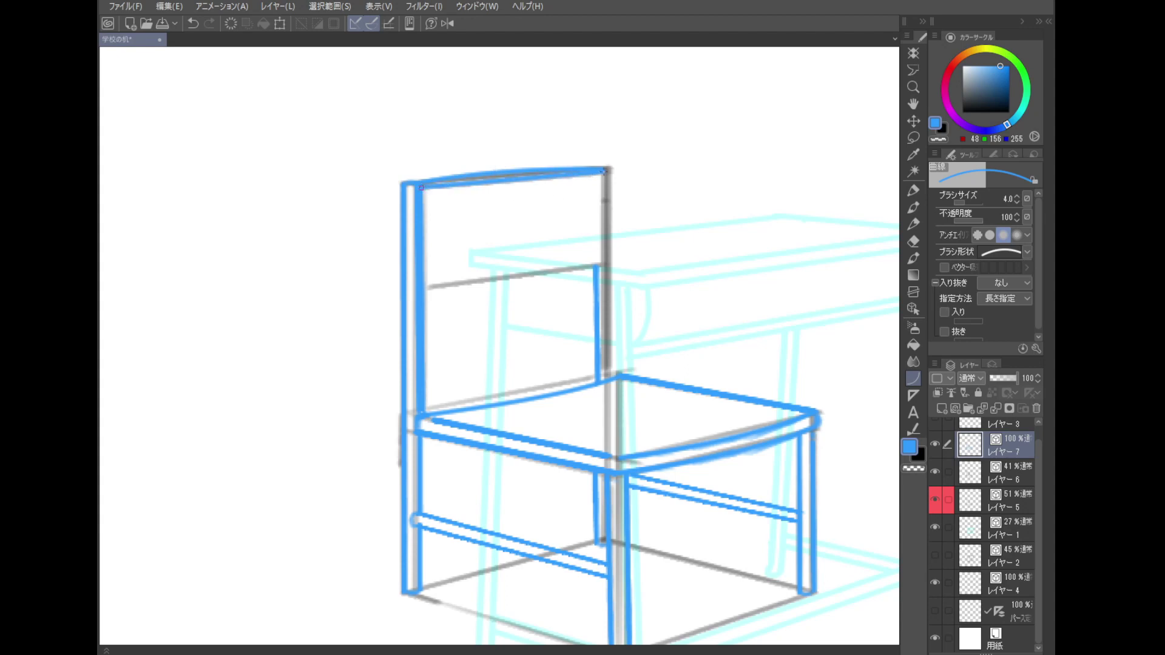
pyautogui.click(509, 173)
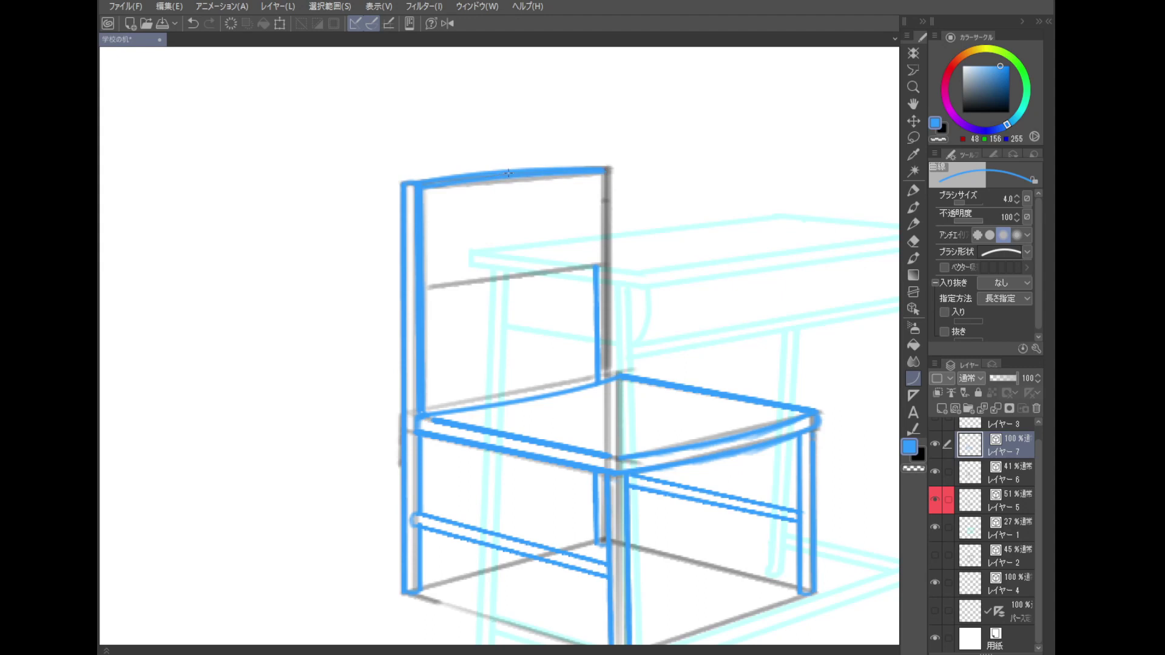
pyautogui.moveTo(424, 289); pyautogui.dragTo(605, 265)
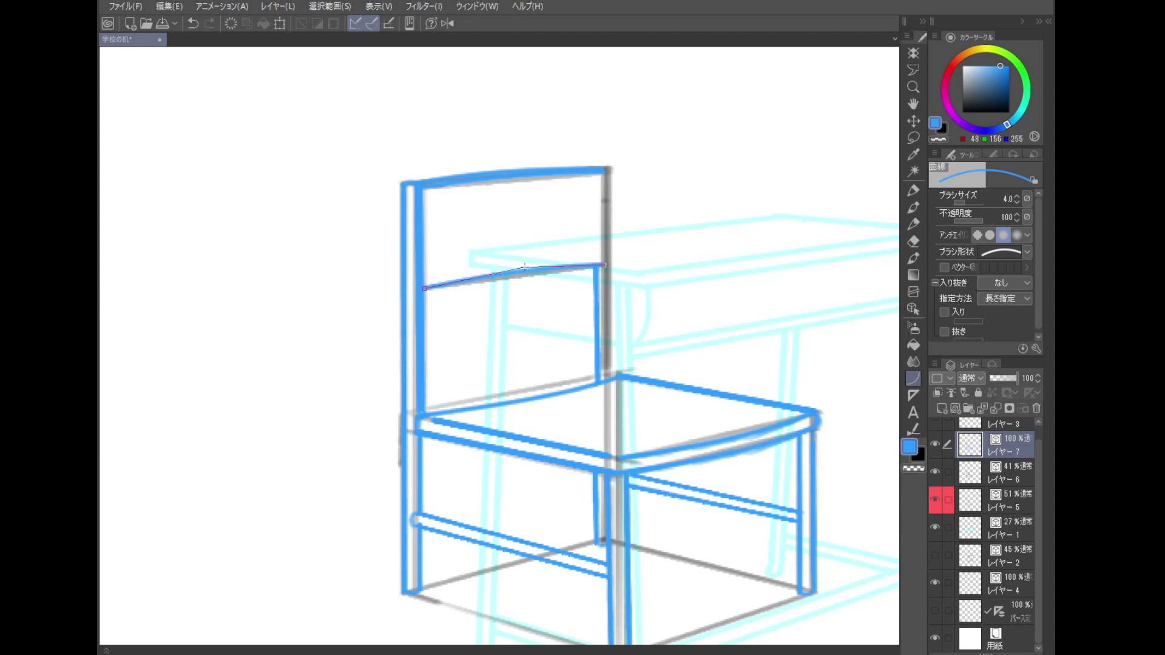
pyautogui.click(525, 267)
# - Trace the inner and outer vertical lines of the backrest's far post with the paint brush, ending the outer line at the seat
pyautogui.click(913, 259)
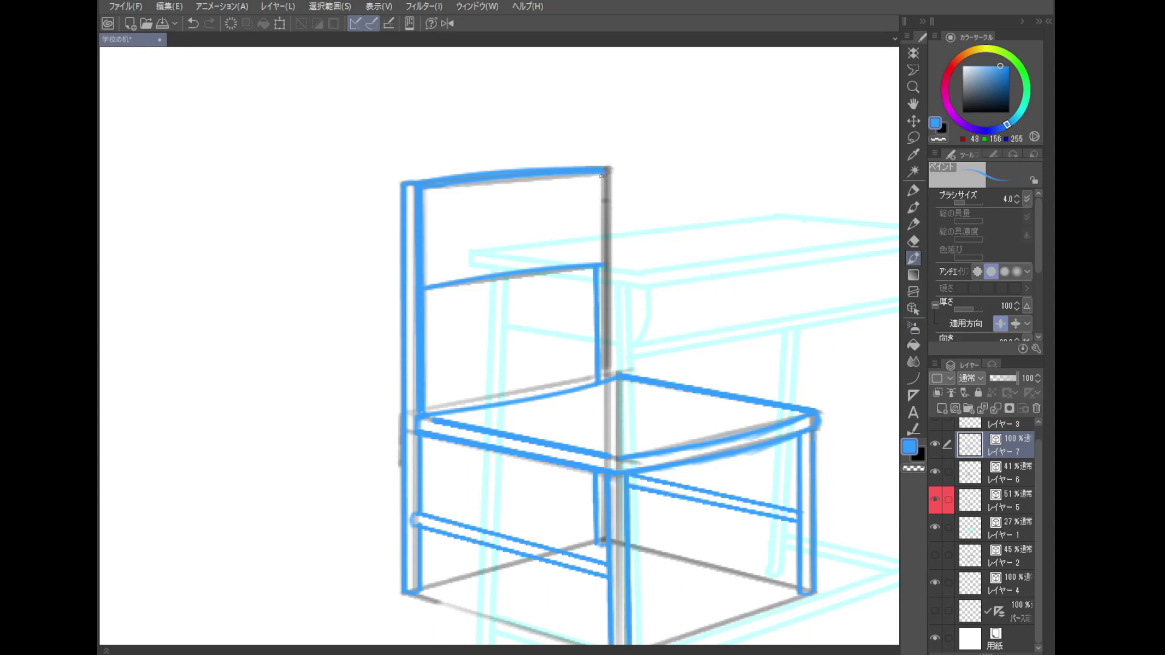
pyautogui.moveTo(605, 172); pyautogui.dragTo(601, 265)
pyautogui.moveTo(611, 171); pyautogui.dragTo(610, 376)
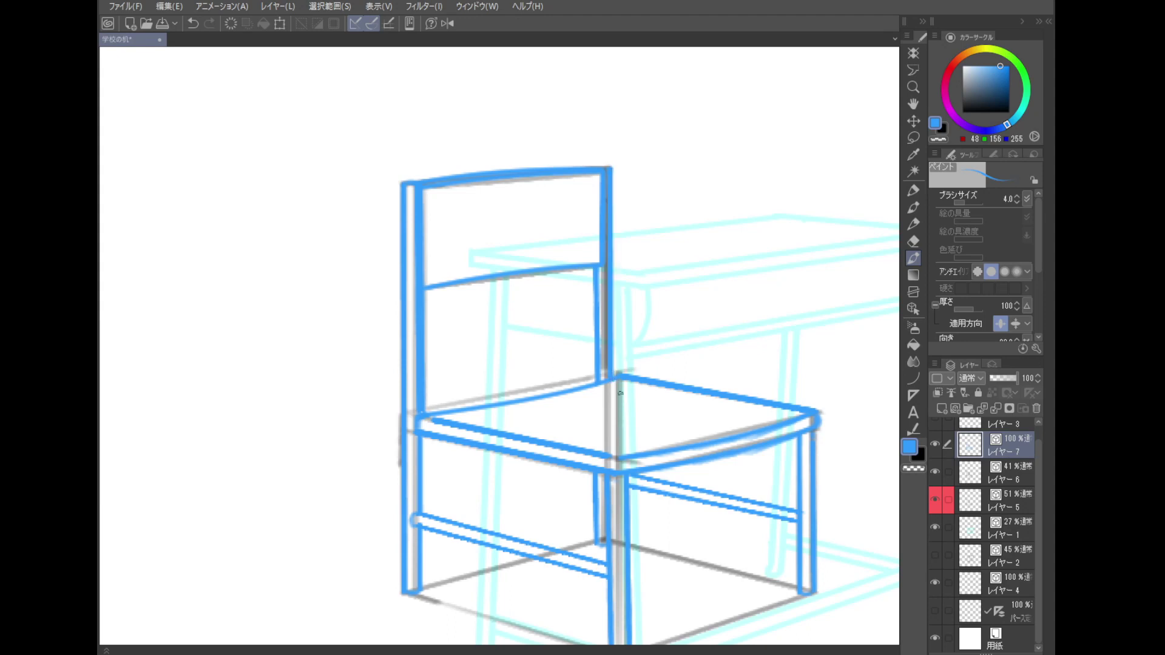
pyautogui.scroll(-5, 559, 387)
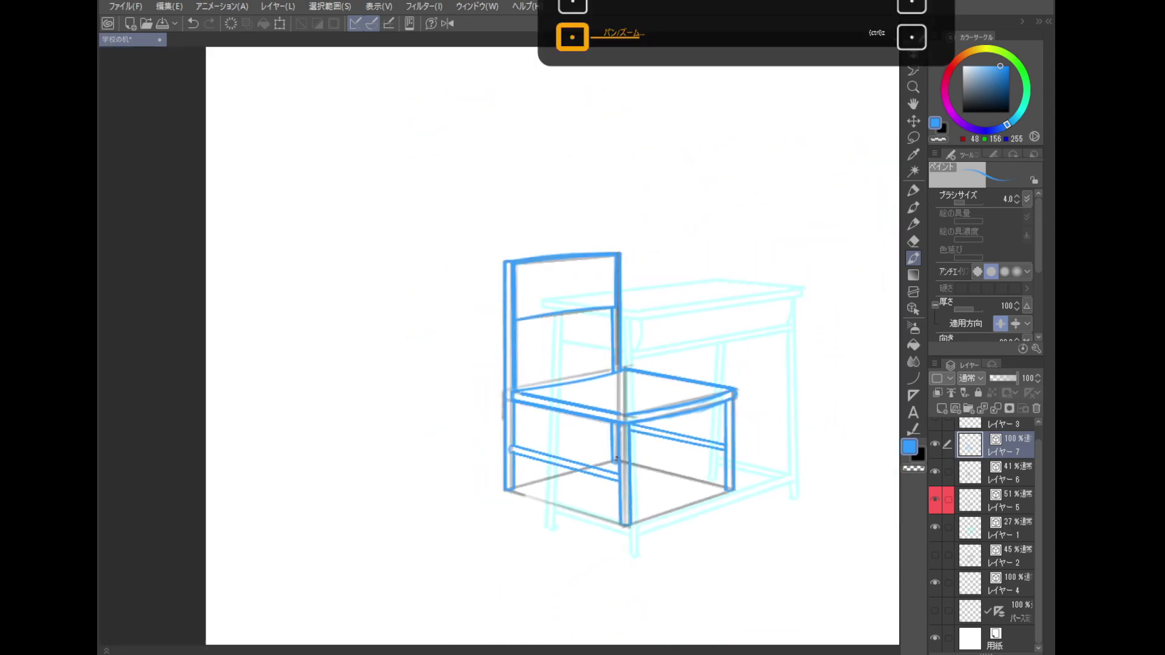
pyautogui.moveTo(560, 386); pyautogui.dragTo(563, 388)
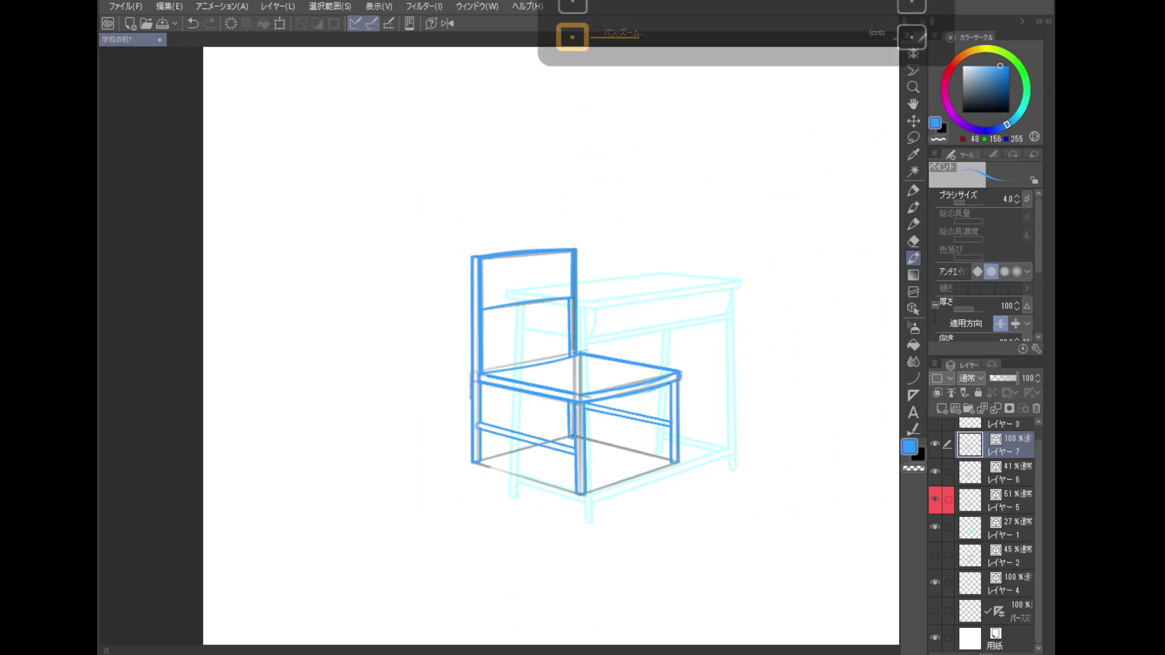